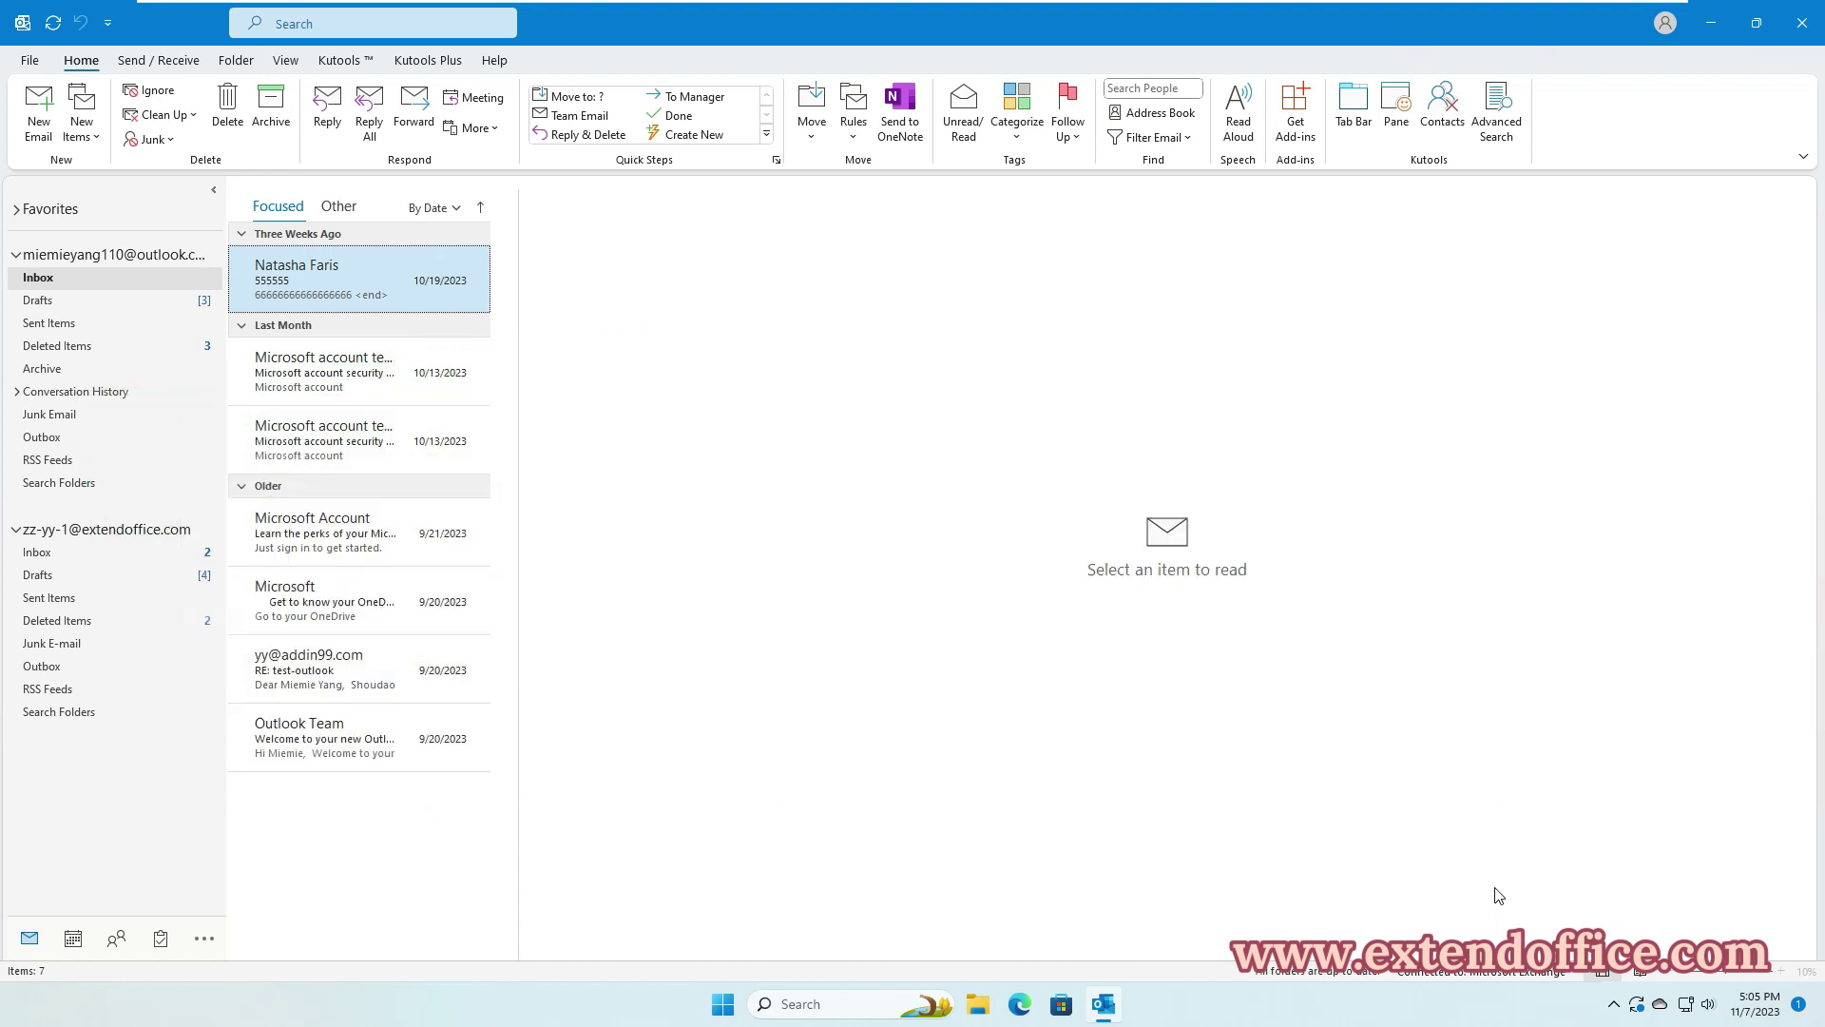
# Draft a new email to the suggested contact with subject 'delay send' and body 'Compose your message here!'
pyautogui.click(42, 123)
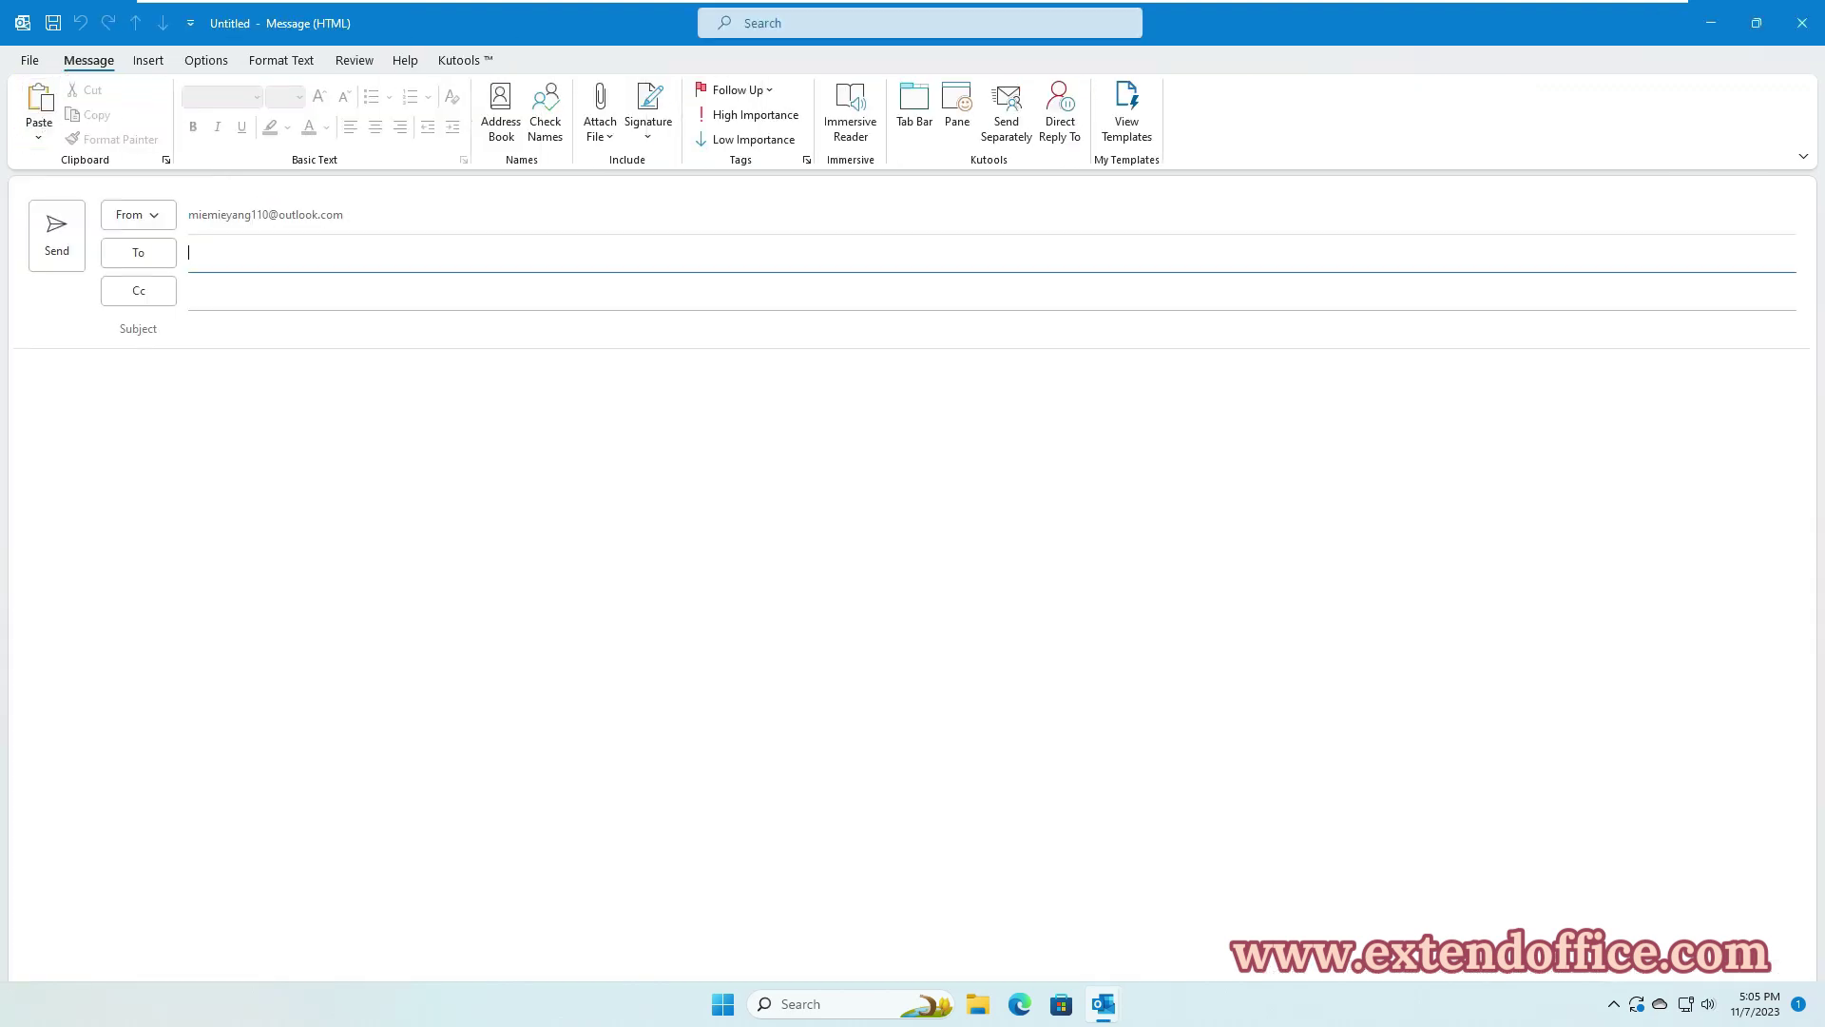
pyautogui.click(254, 254)
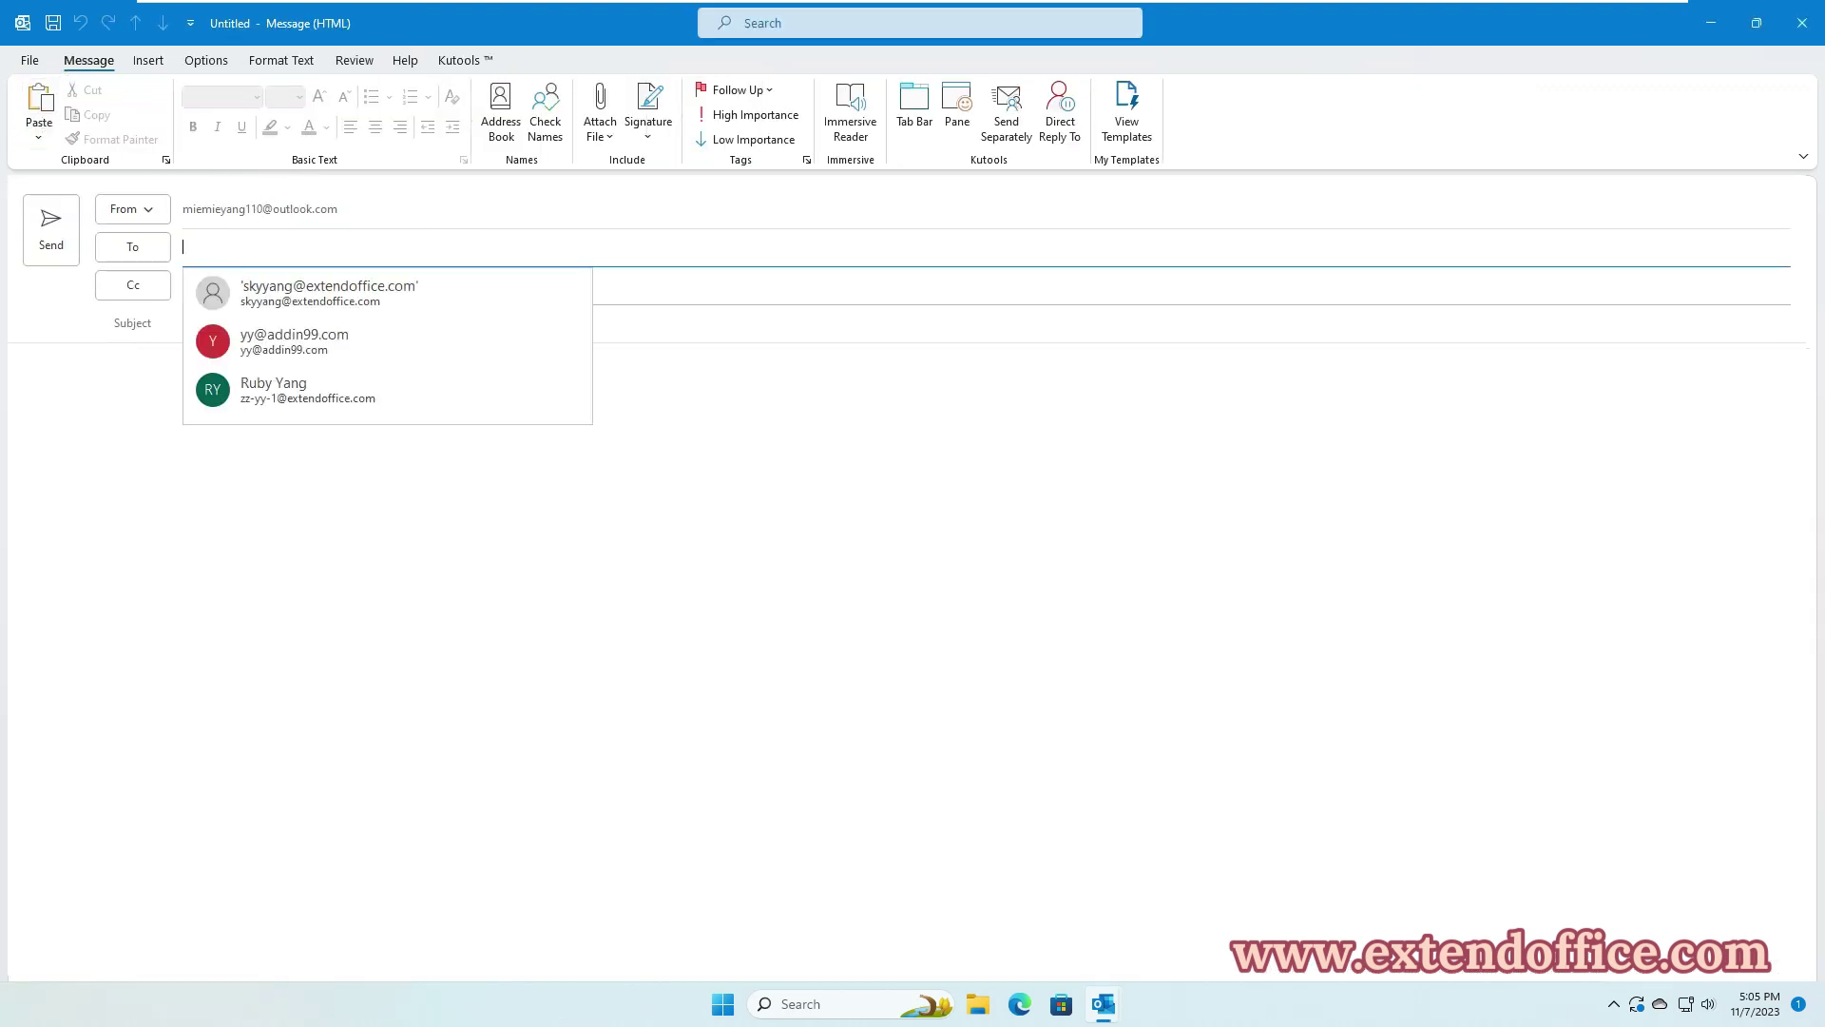
pyautogui.click(271, 295)
pyautogui.press('Tab')
pyautogui.press('Tab')
pyautogui.write('d')
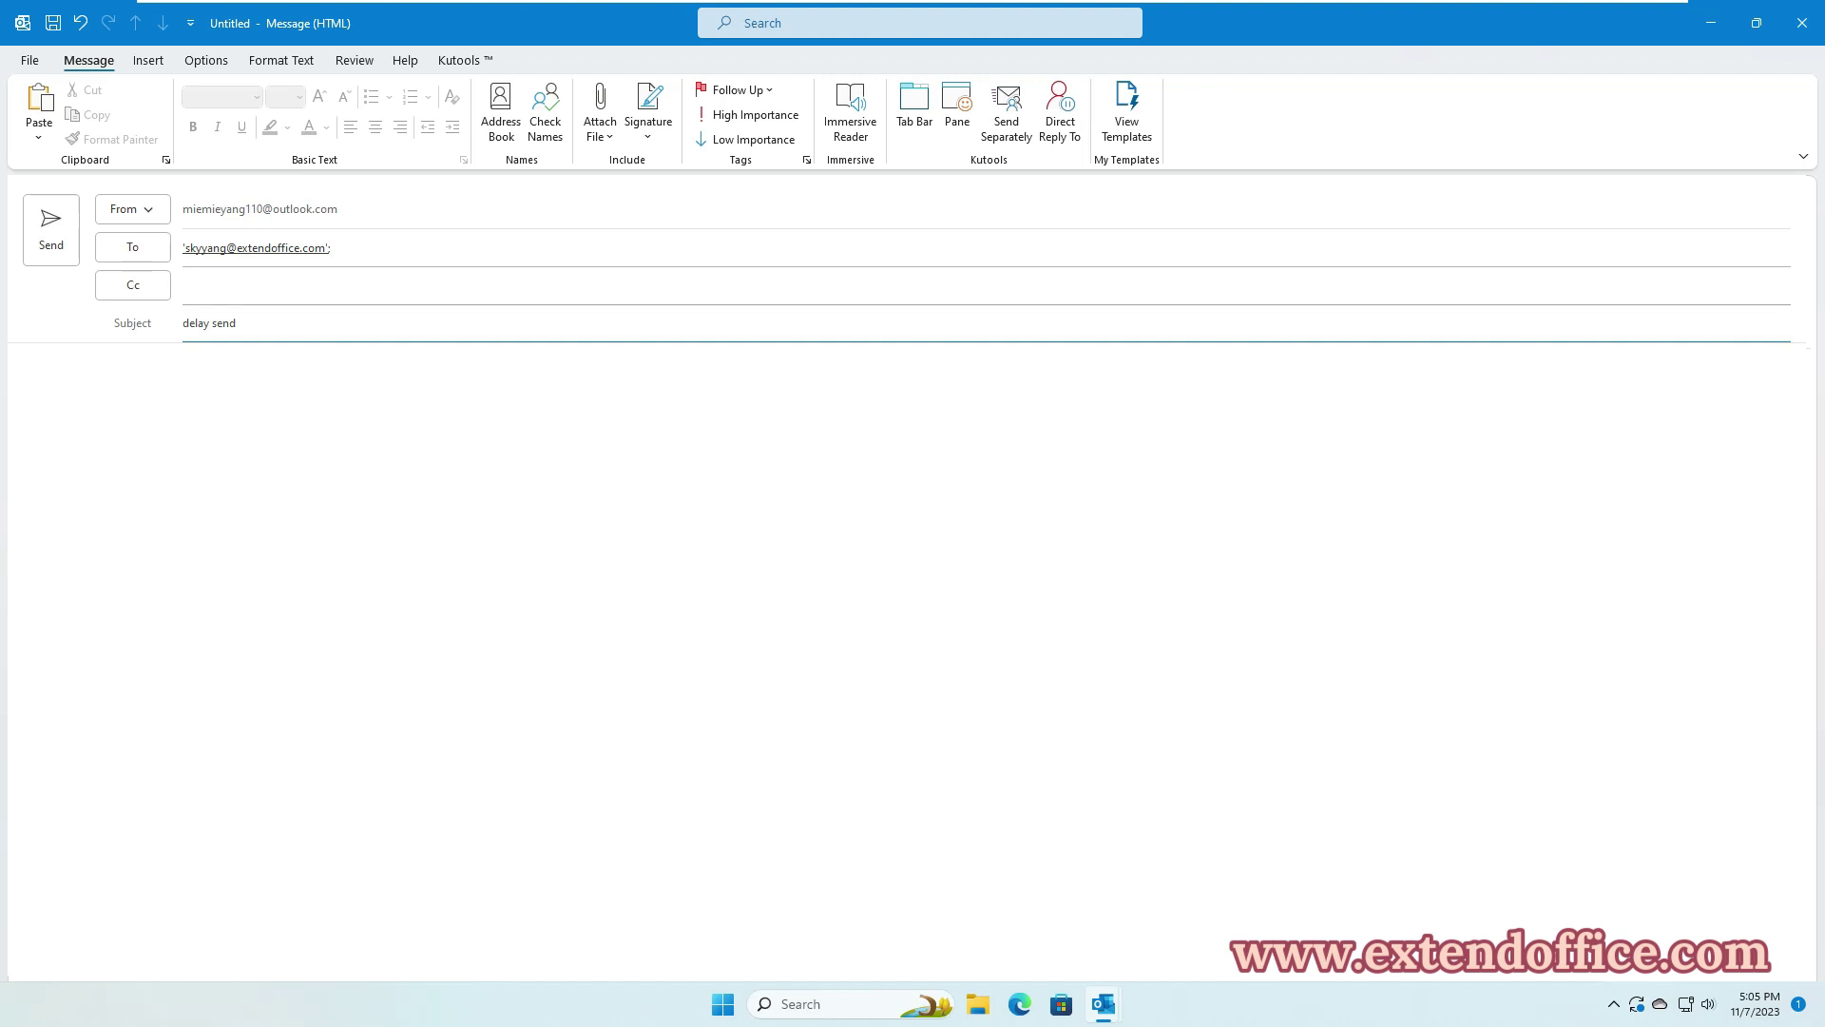
pyautogui.click(127, 359)
pyautogui.write('Compose your message here!')
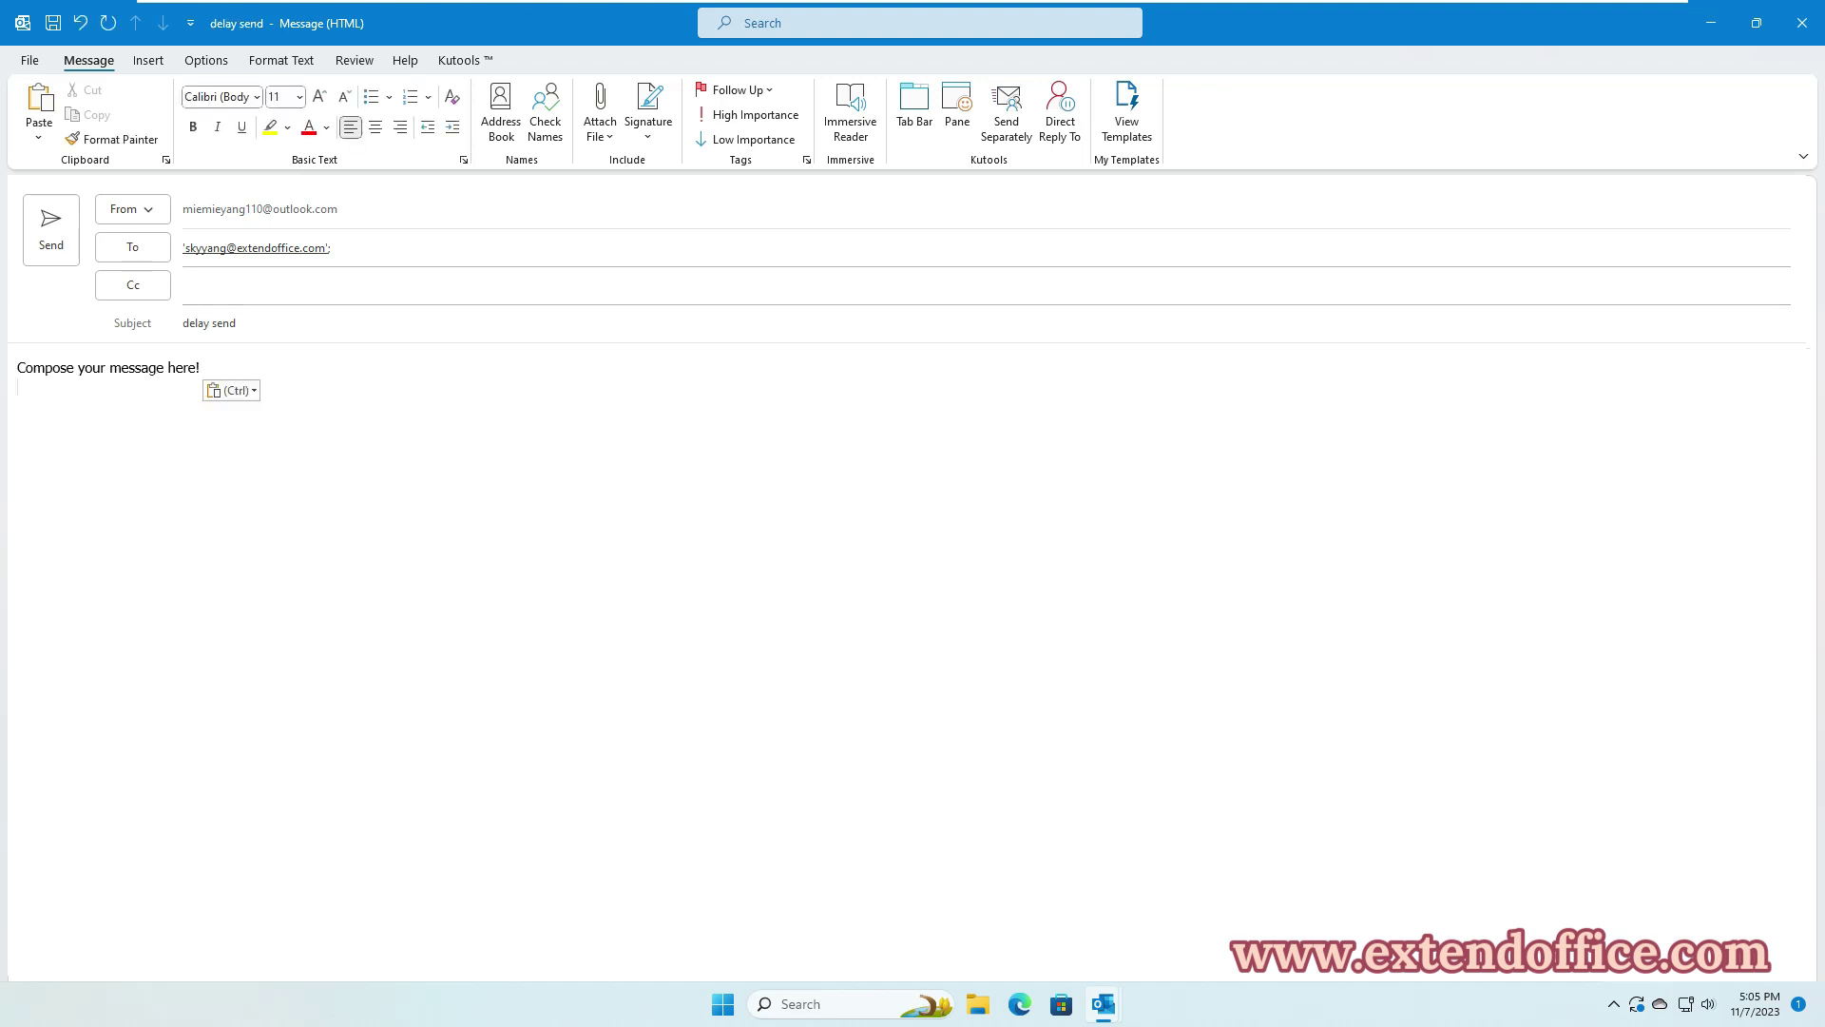
# Use Delay Delivery so the message is not delivered before 11/8/2023 at 10:00 AM
pyautogui.click(206, 60)
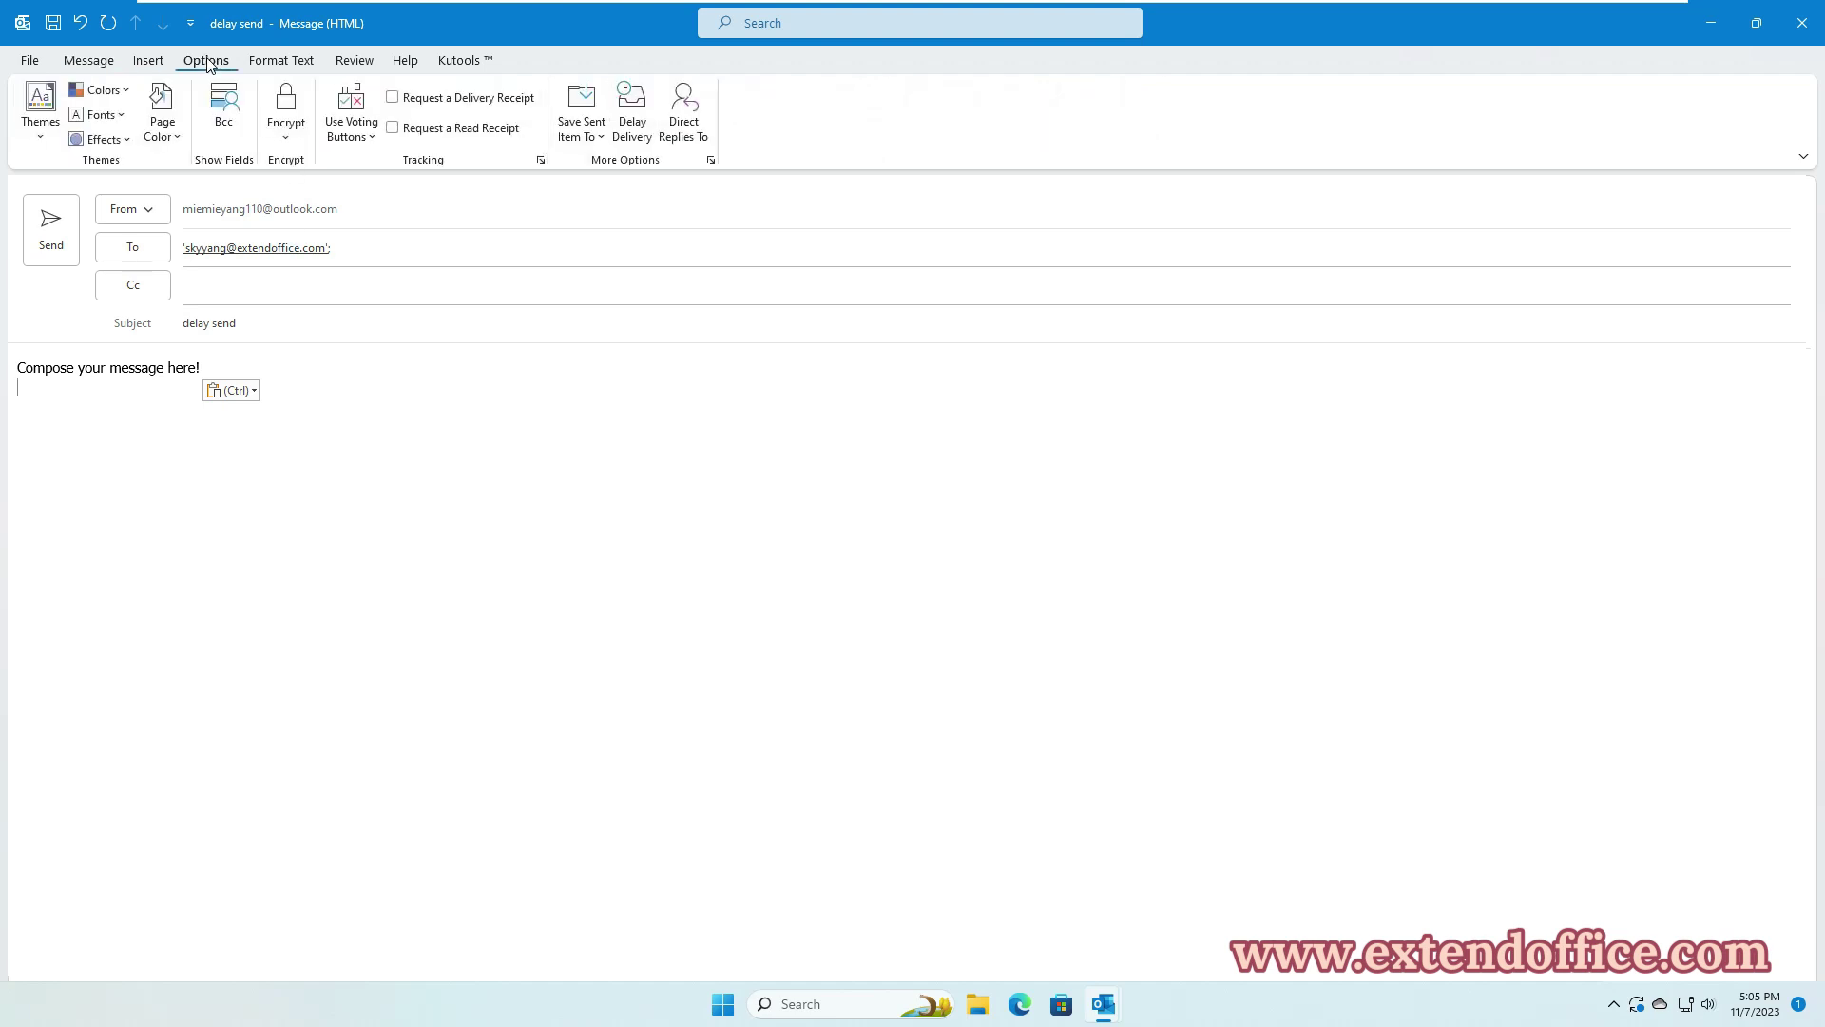
pyautogui.click(639, 142)
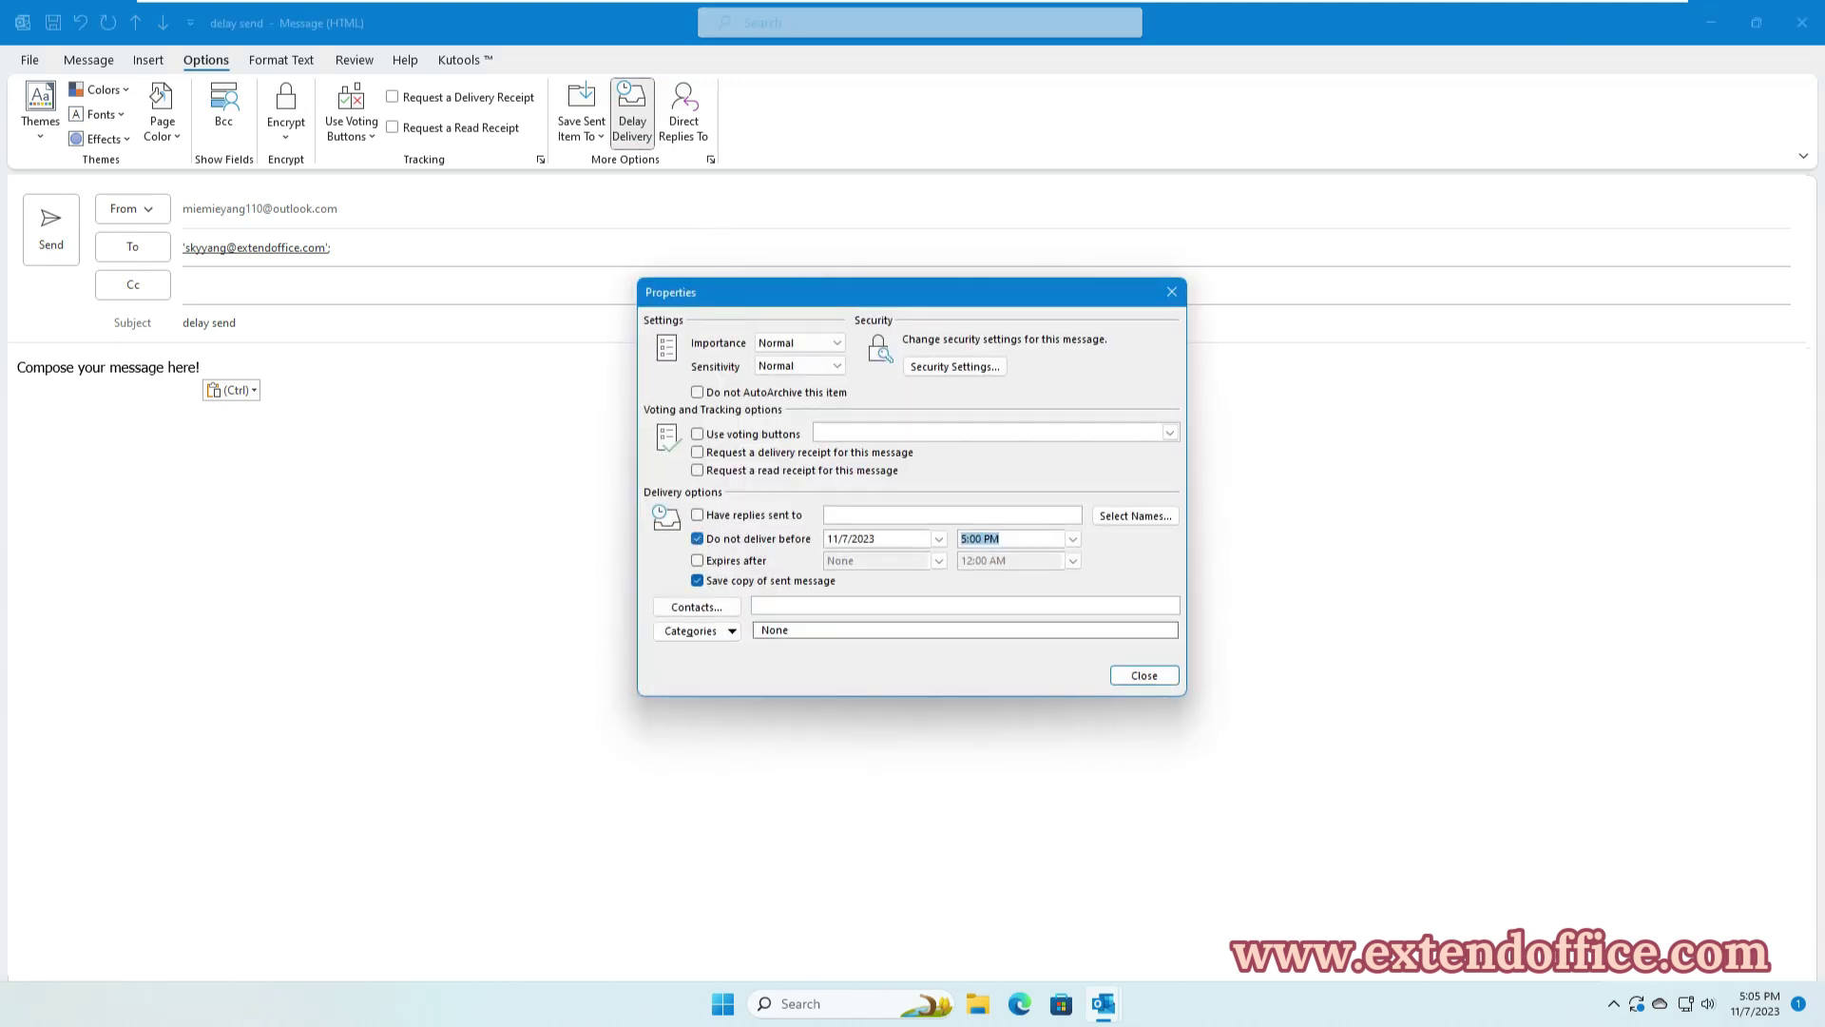
pyautogui.click(938, 538)
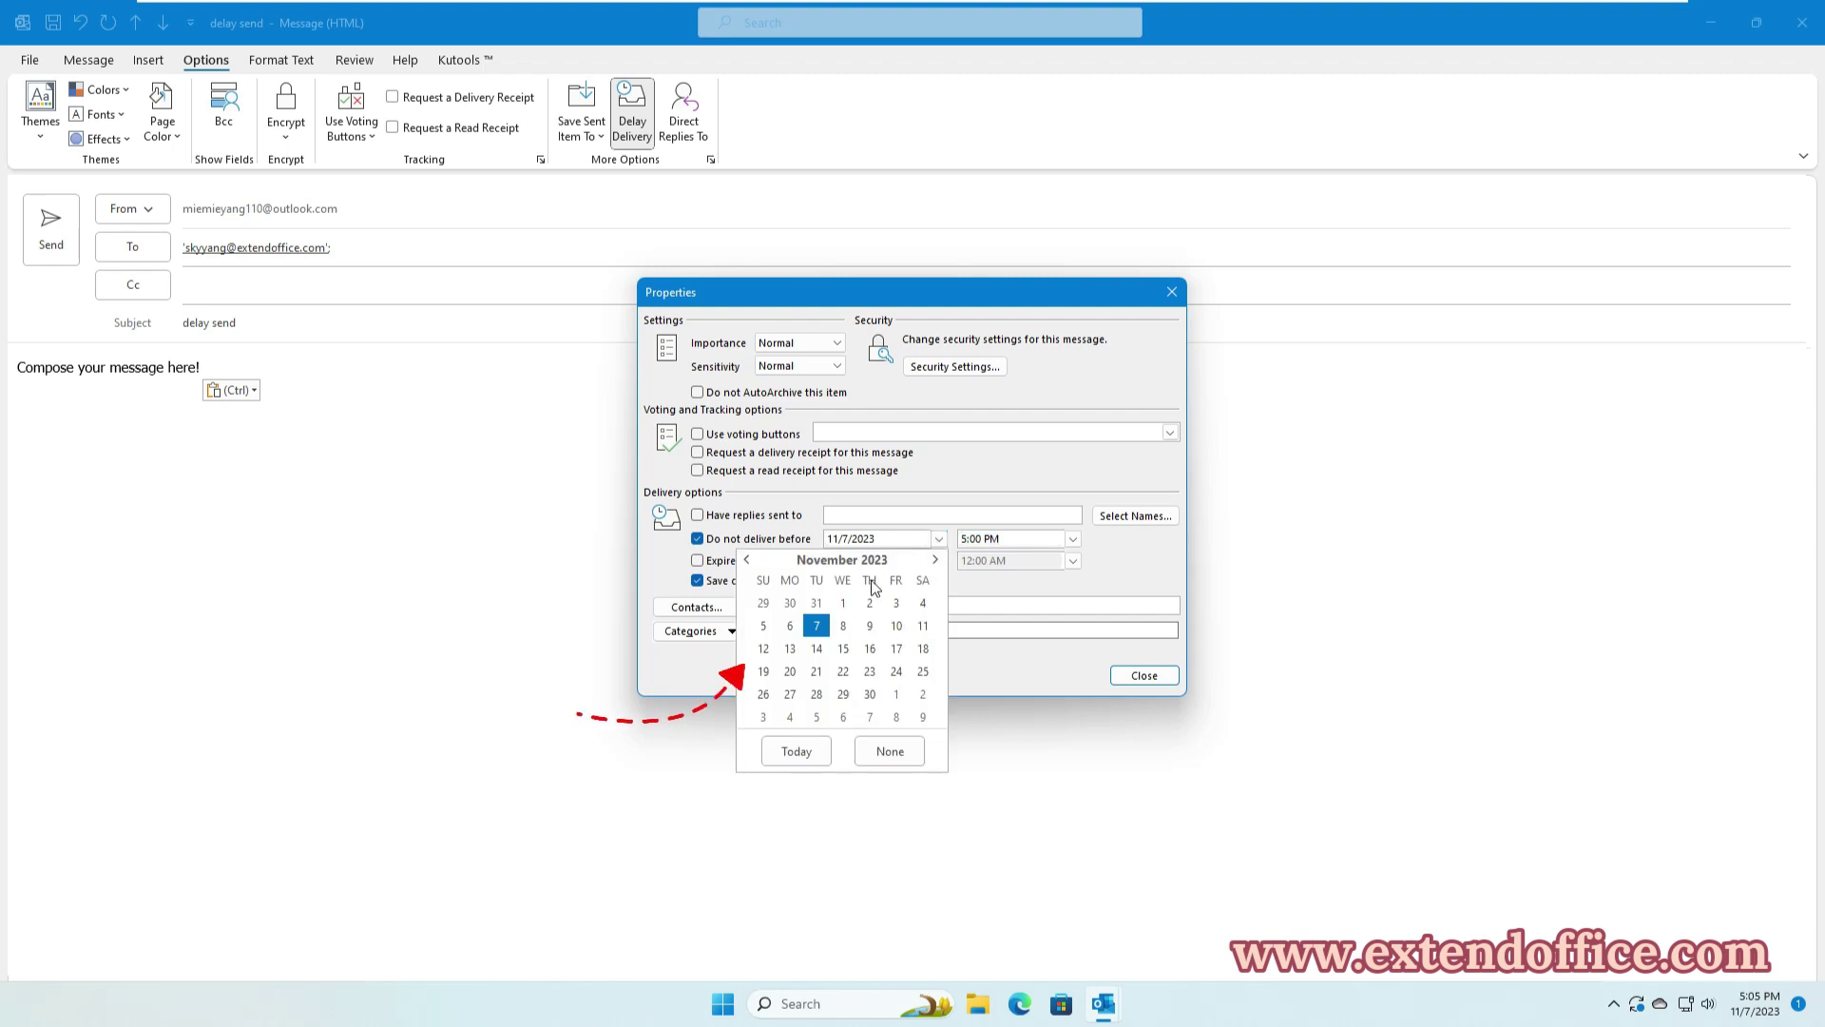
pyautogui.click(844, 627)
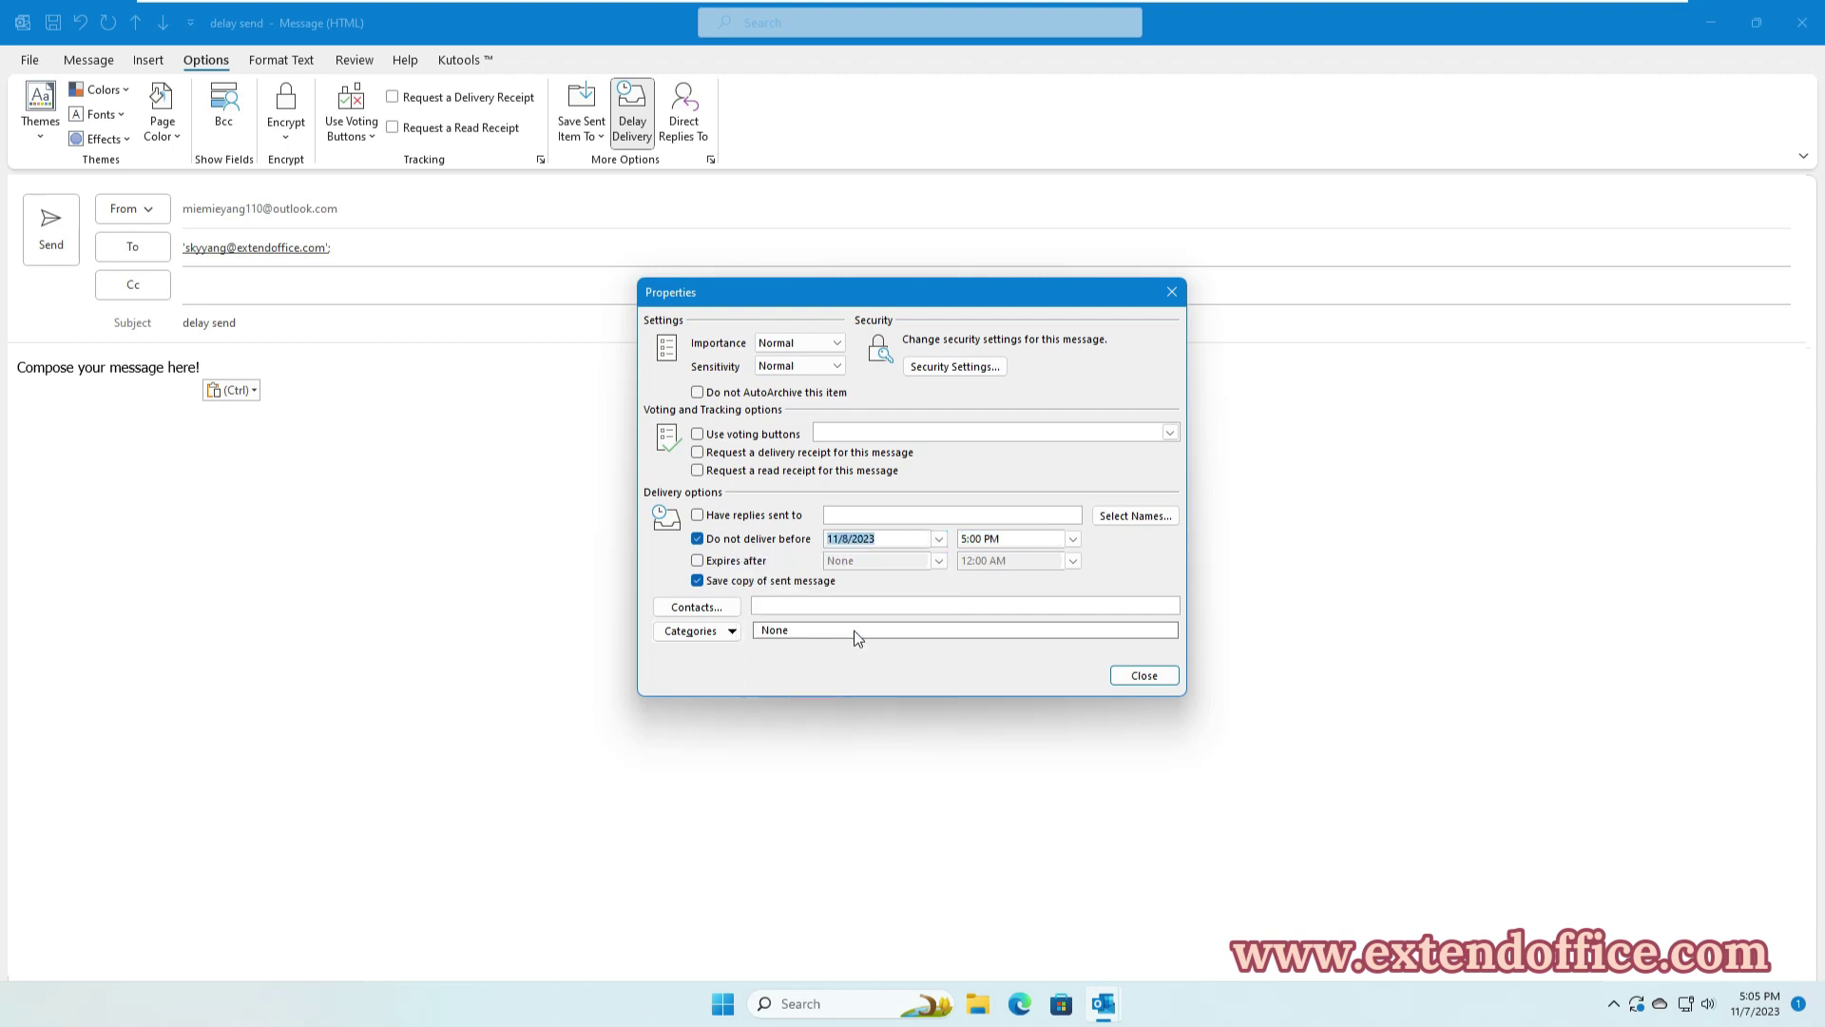
pyautogui.click(1072, 539)
pyautogui.moveTo(1077, 619); pyautogui.dragTo(1076, 602)
pyautogui.click(987, 600)
pyautogui.click(1143, 675)
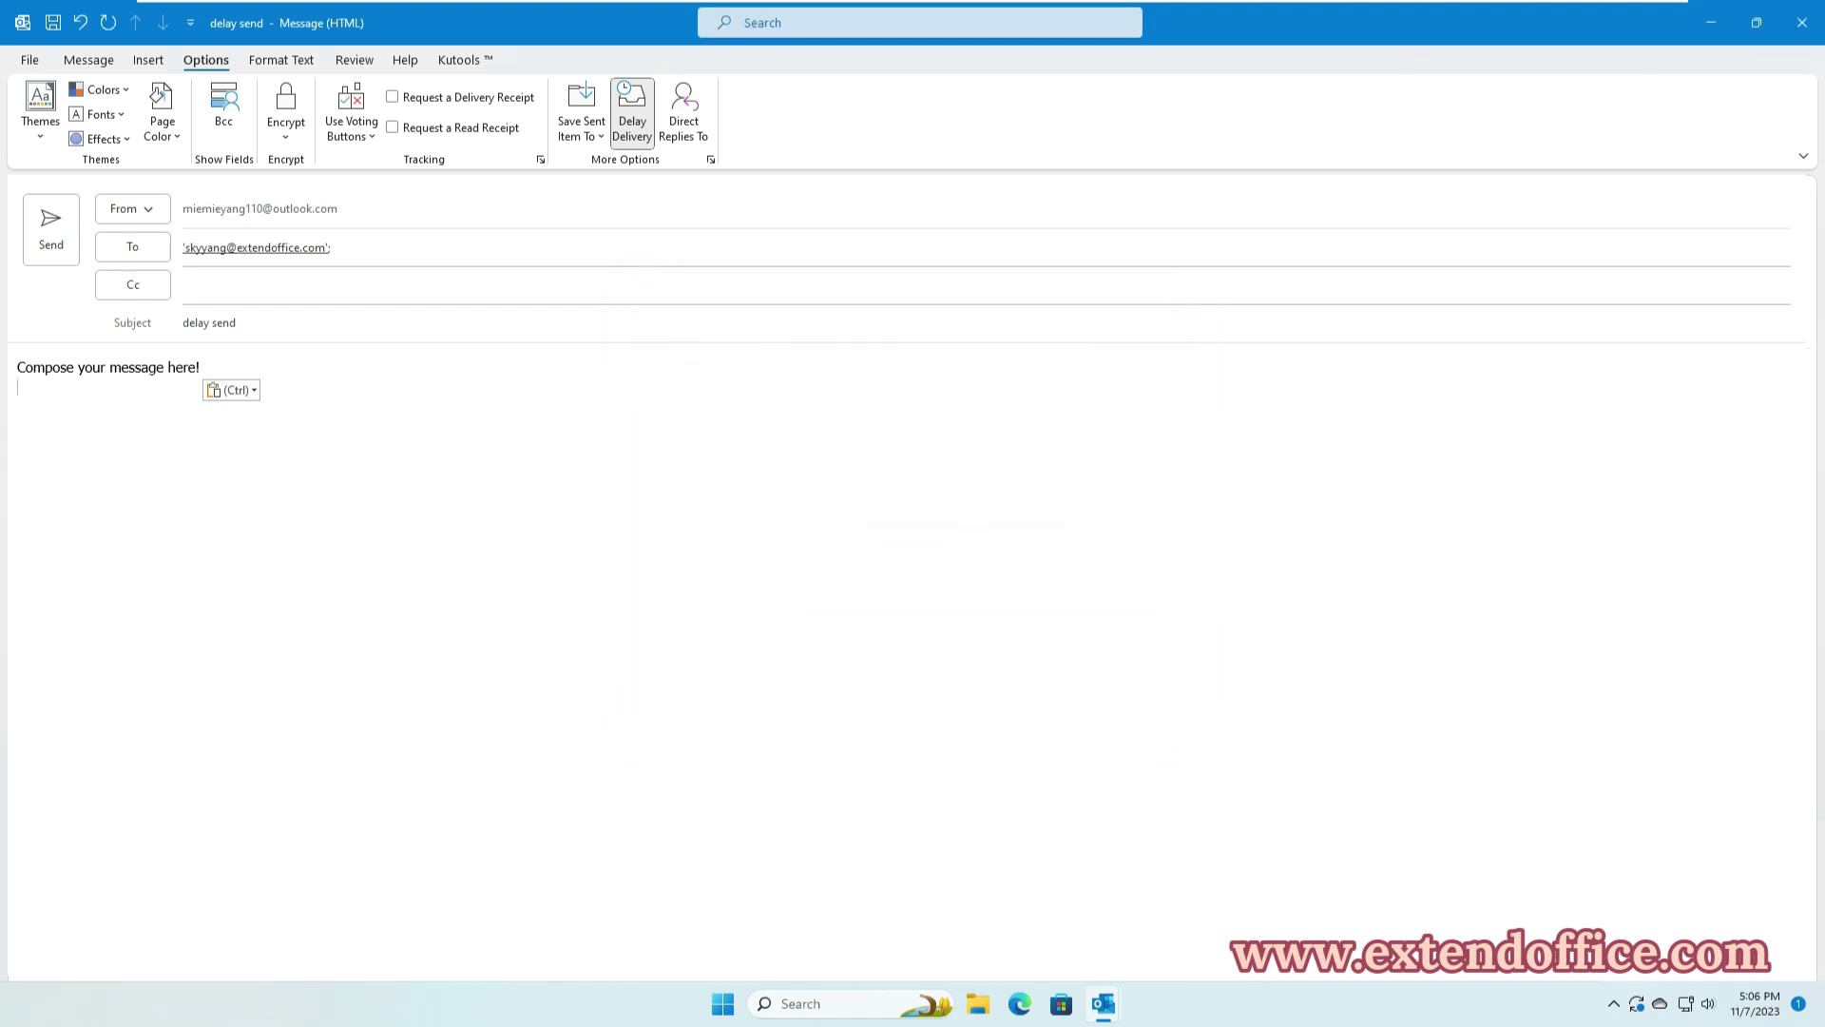
# Send the scheduled message and check for it in the Outbox
pyautogui.click(51, 243)
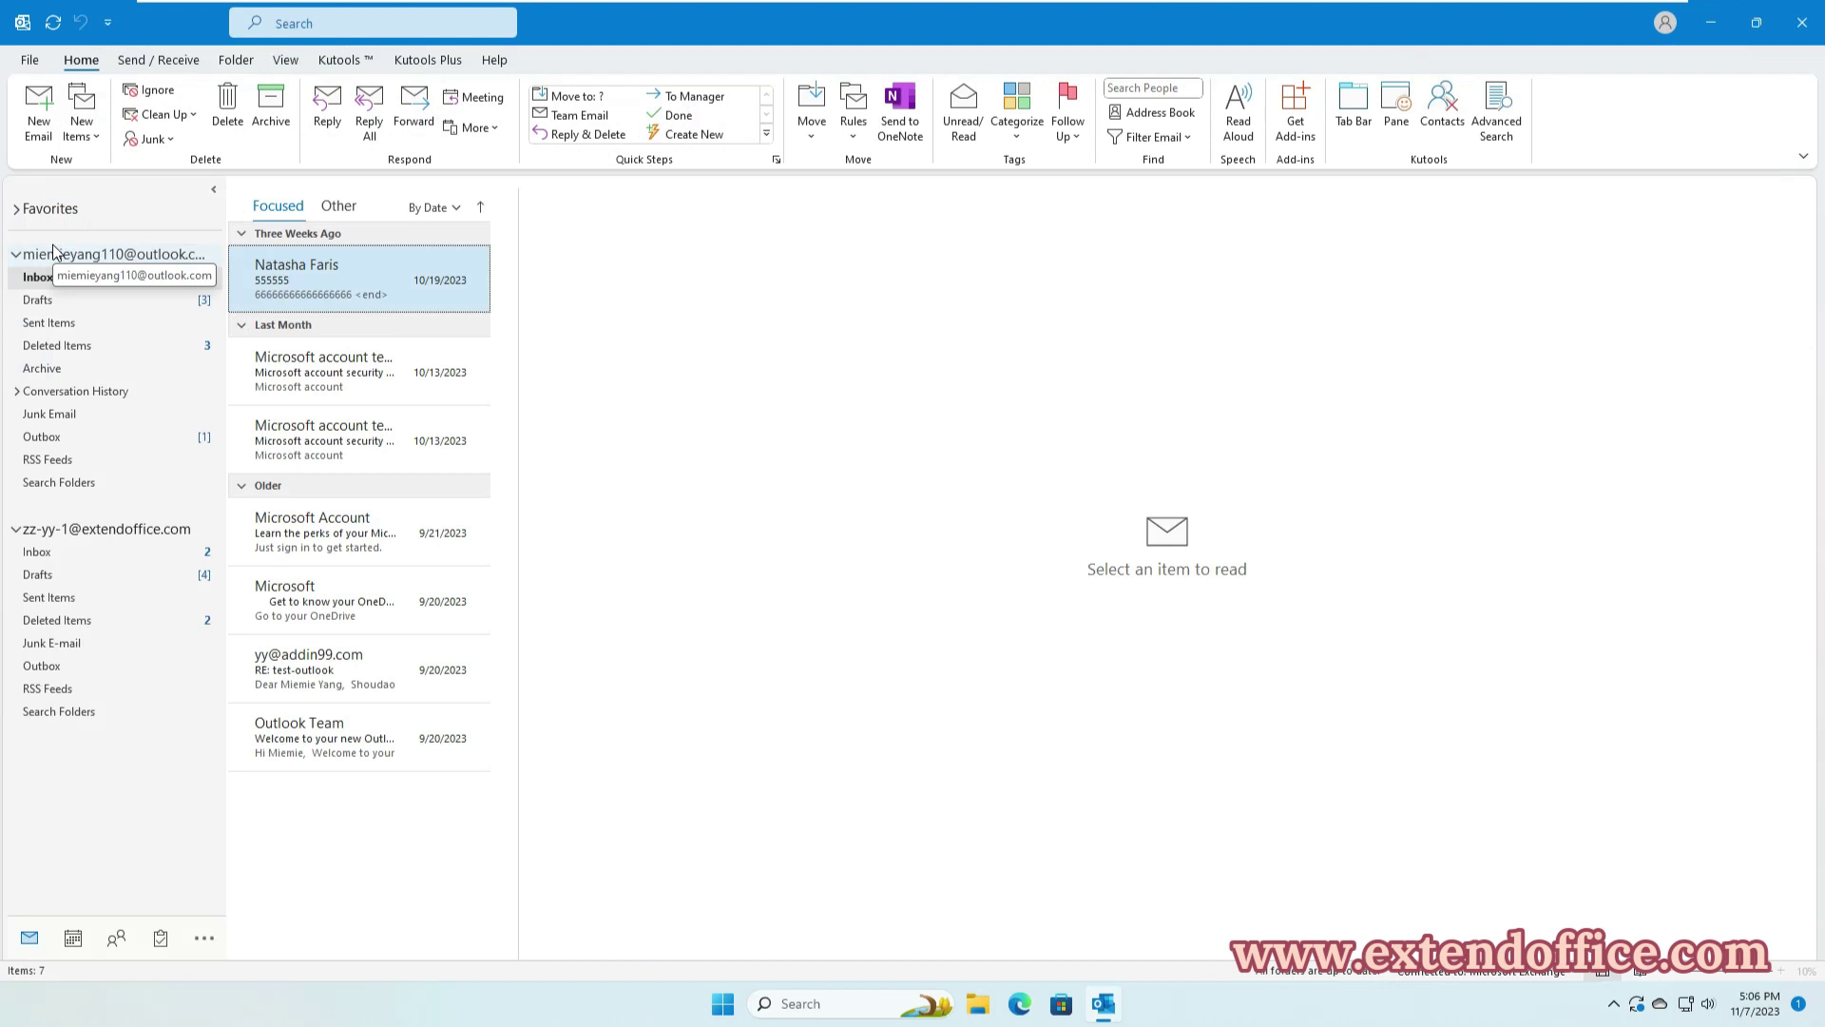
pyautogui.click(52, 438)
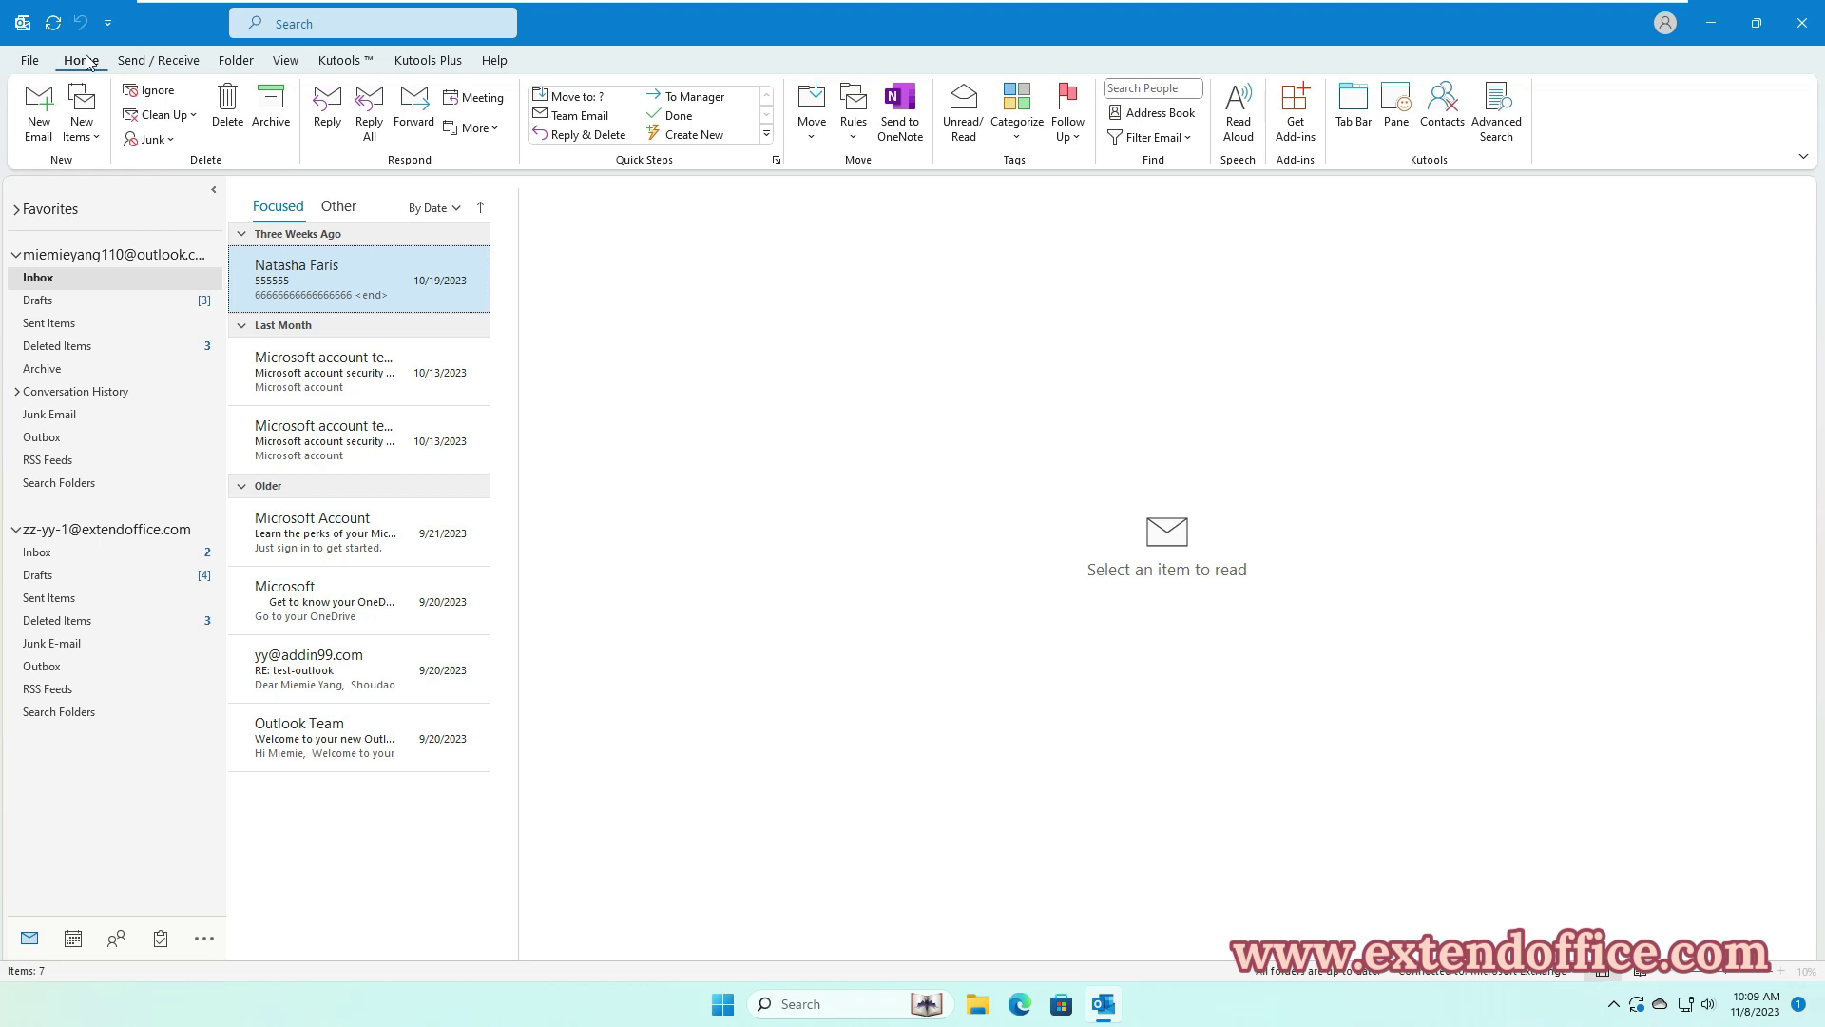
# Open Manage Rules & Alerts with changes applying to the first account's Inbox
pyautogui.click(856, 136)
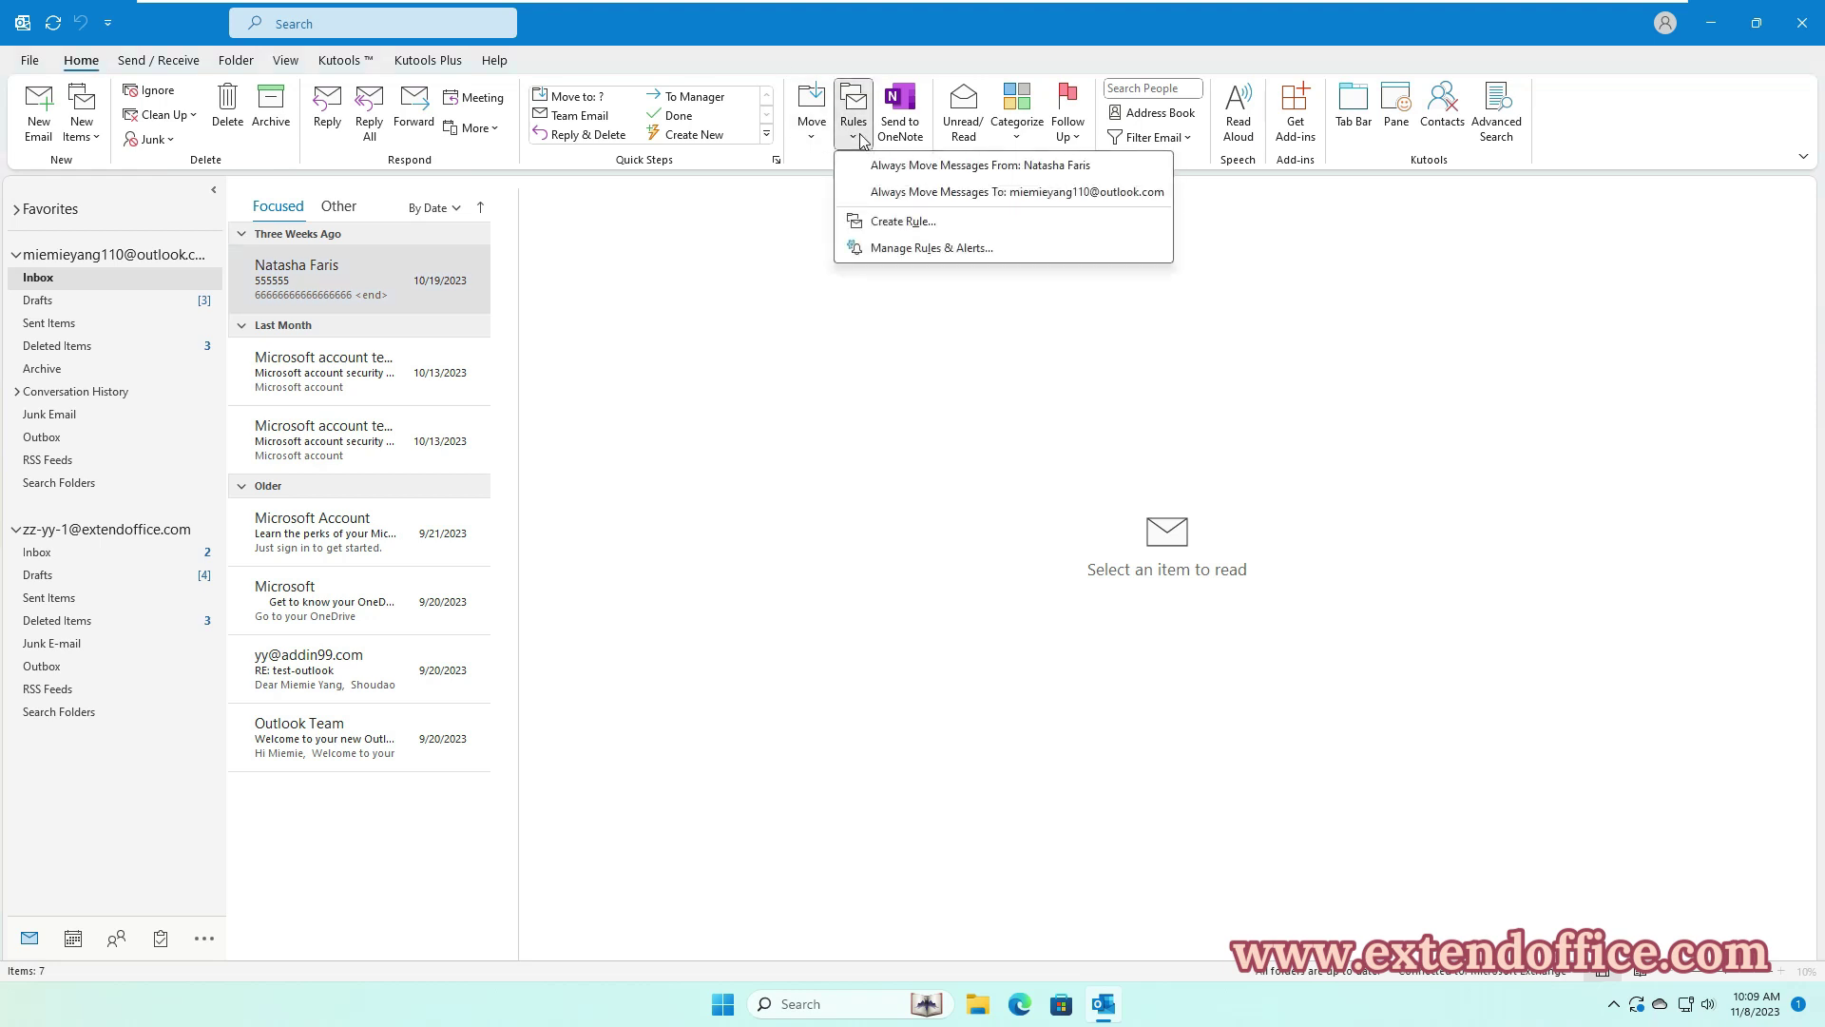
pyautogui.click(961, 249)
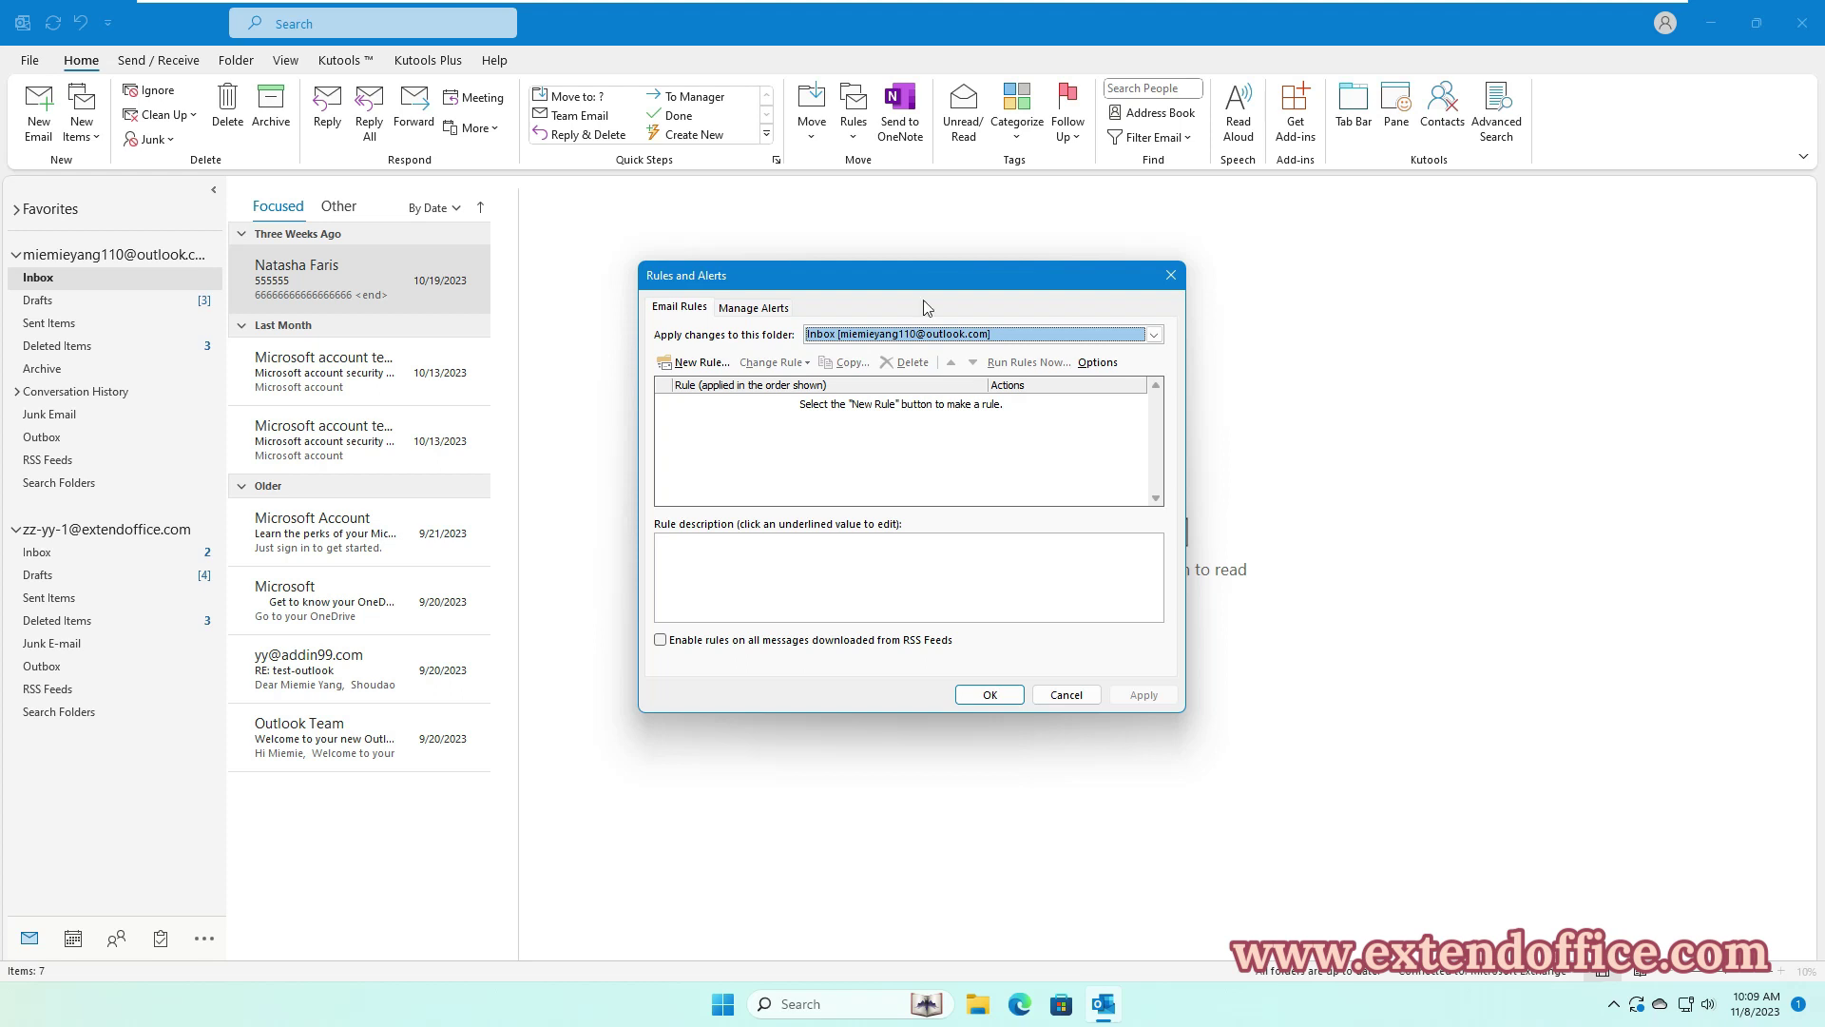
pyautogui.click(1153, 335)
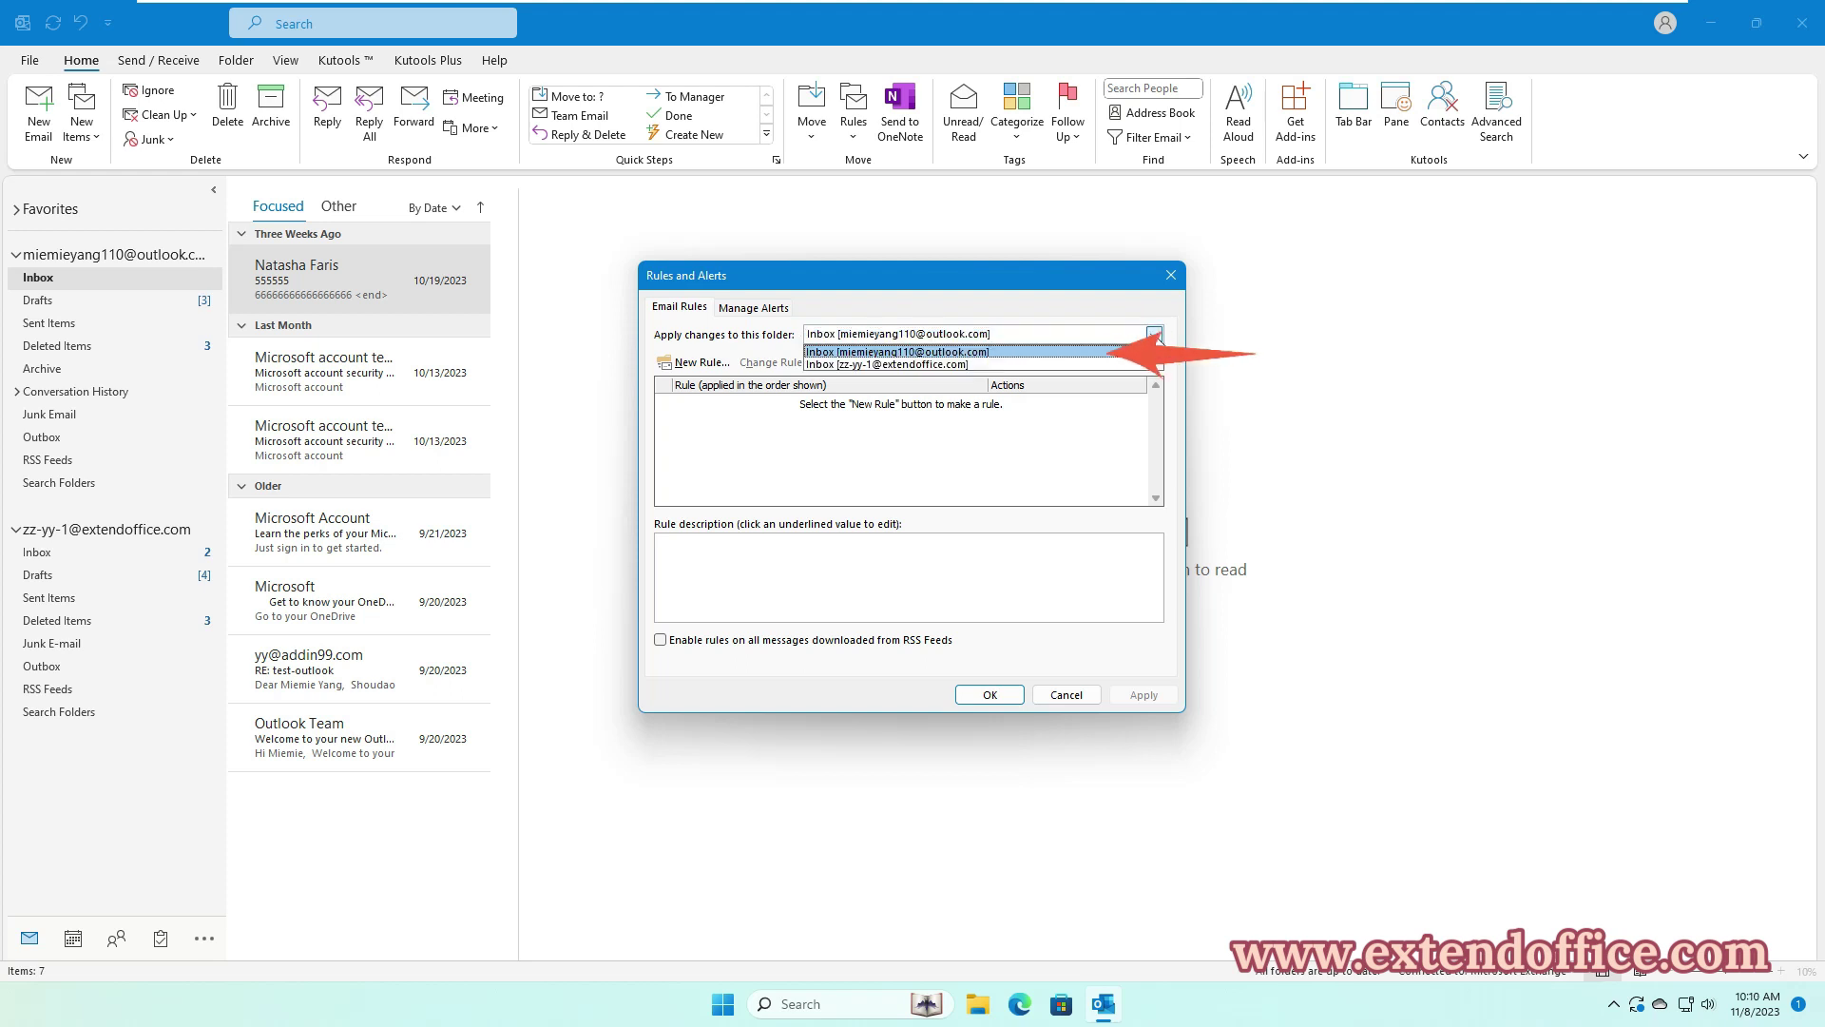
pyautogui.click(1012, 353)
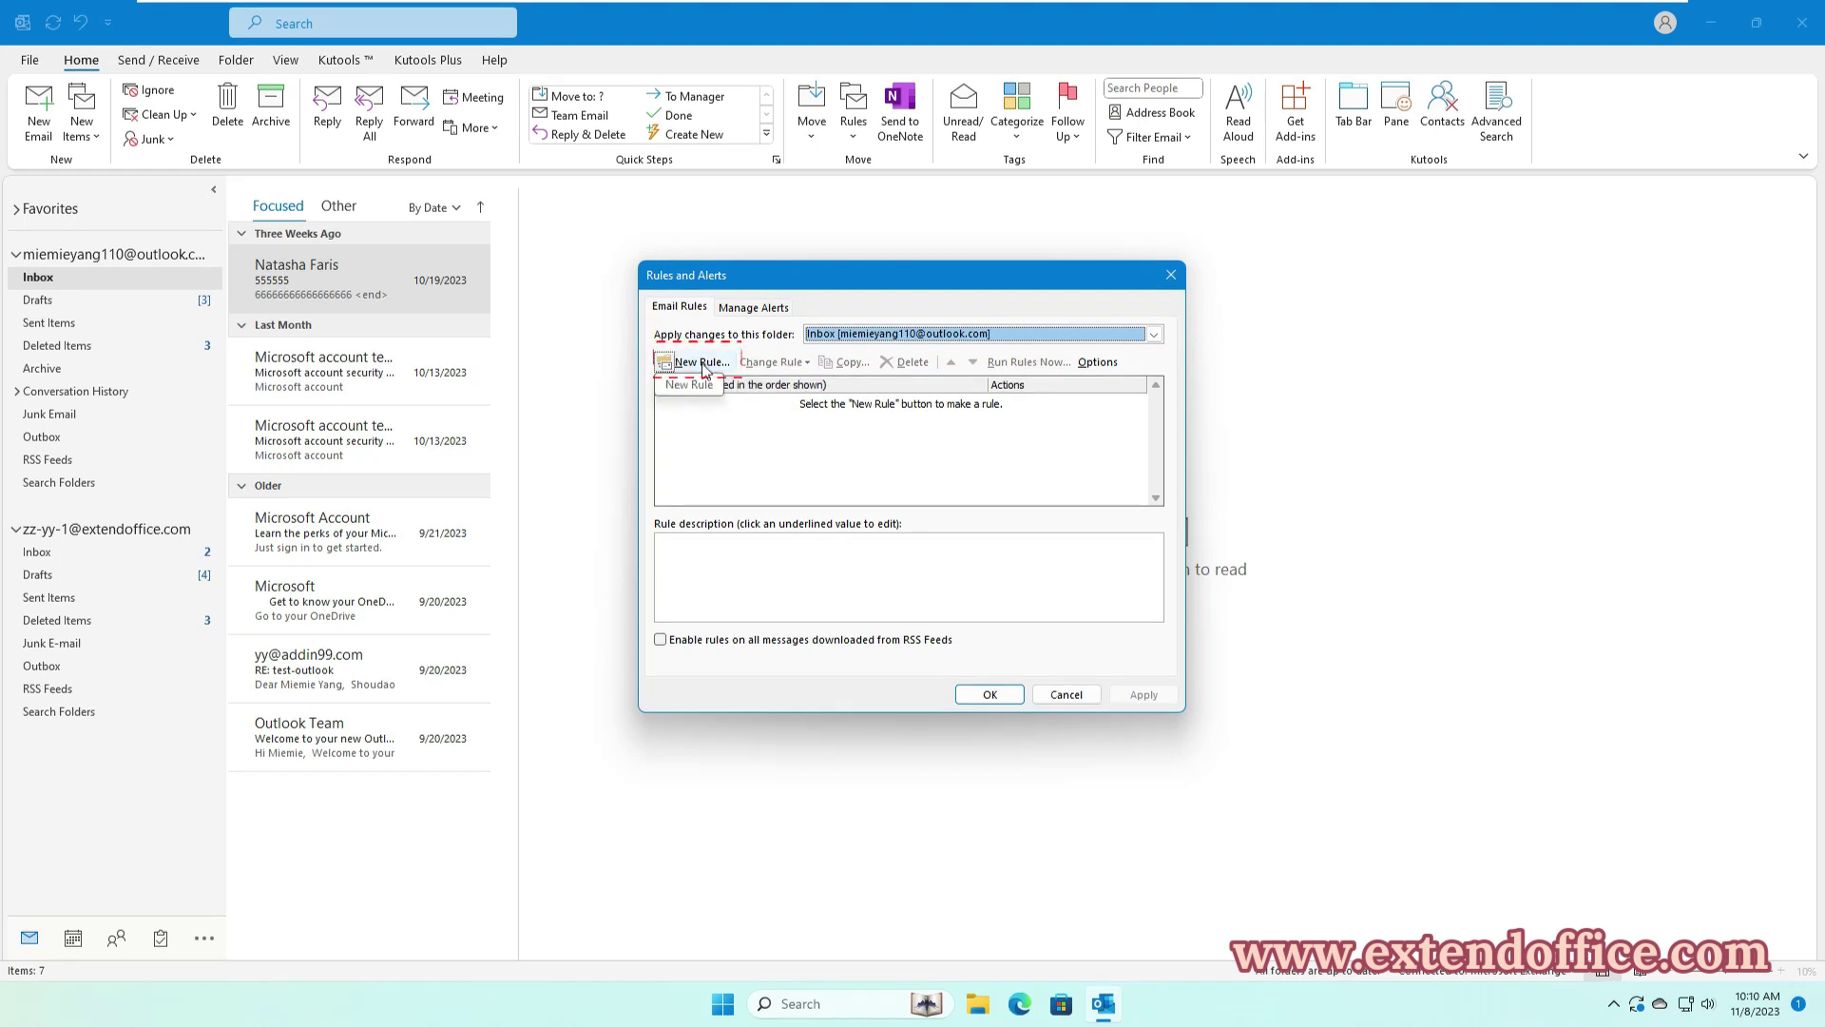
# Start a blank rule for messages I send, applying to every sent message with no conditions
pyautogui.click(703, 366)
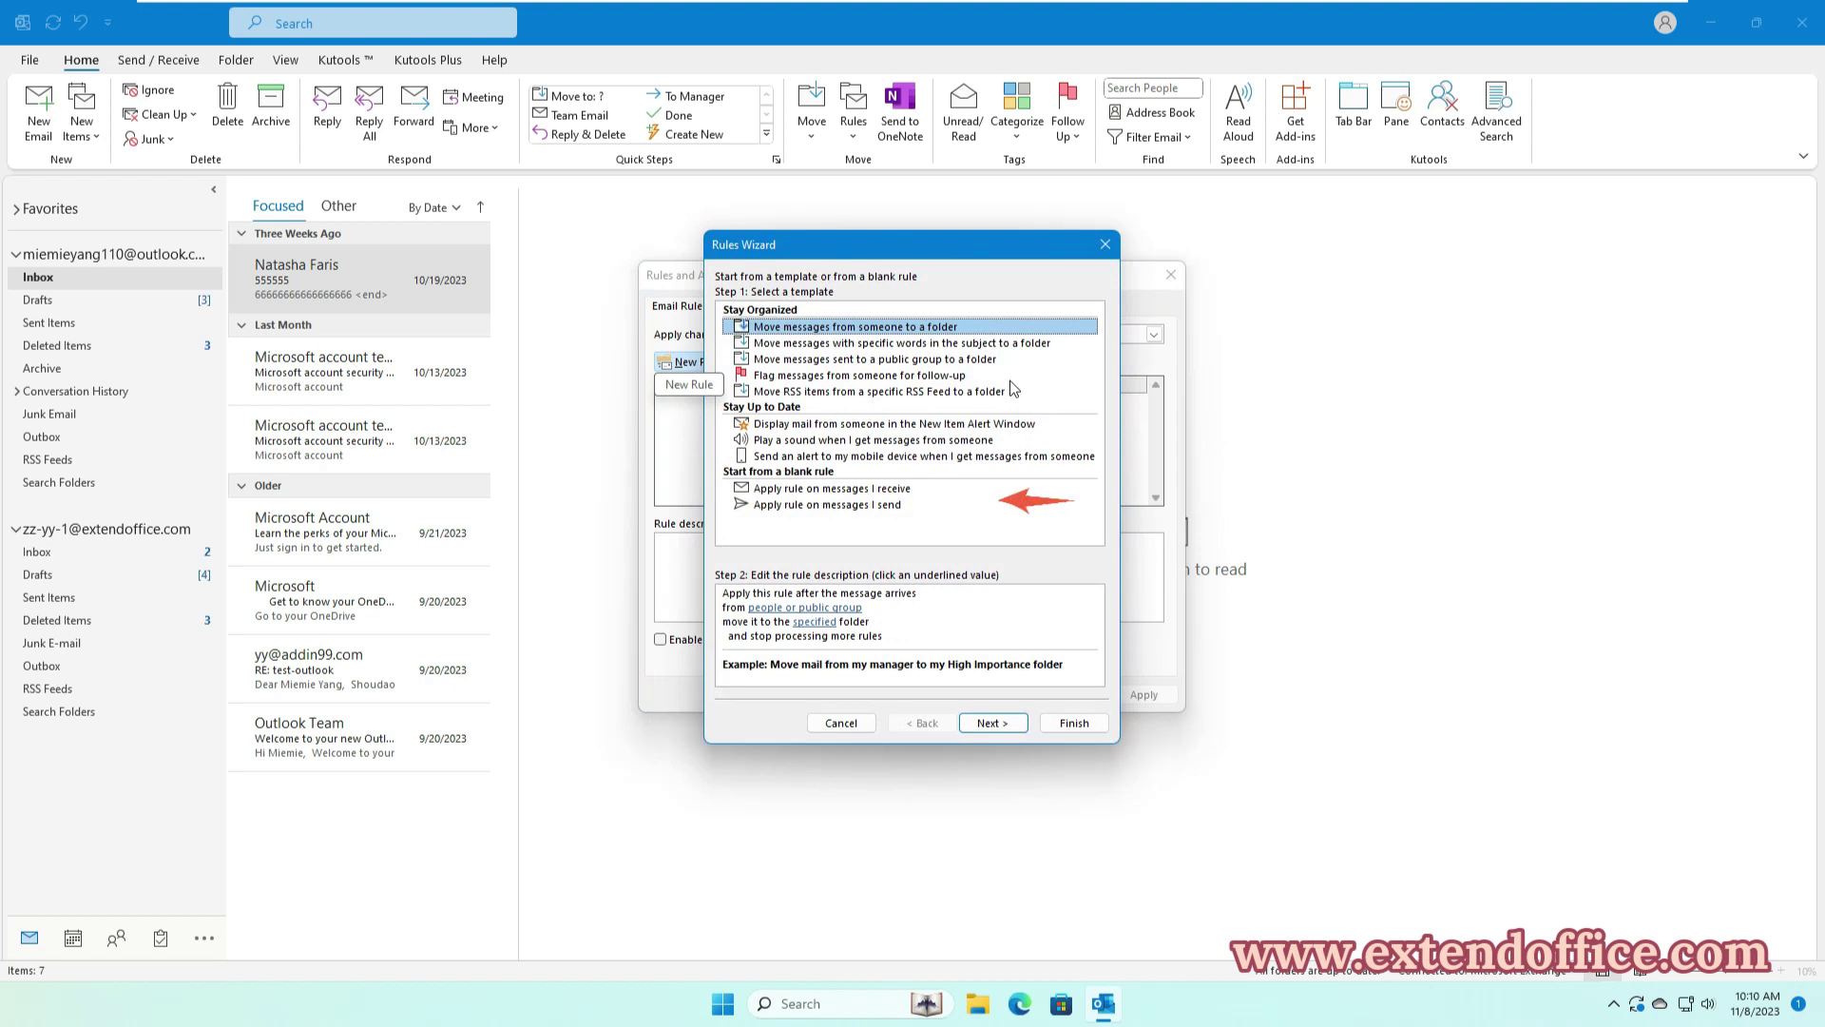
pyautogui.click(767, 505)
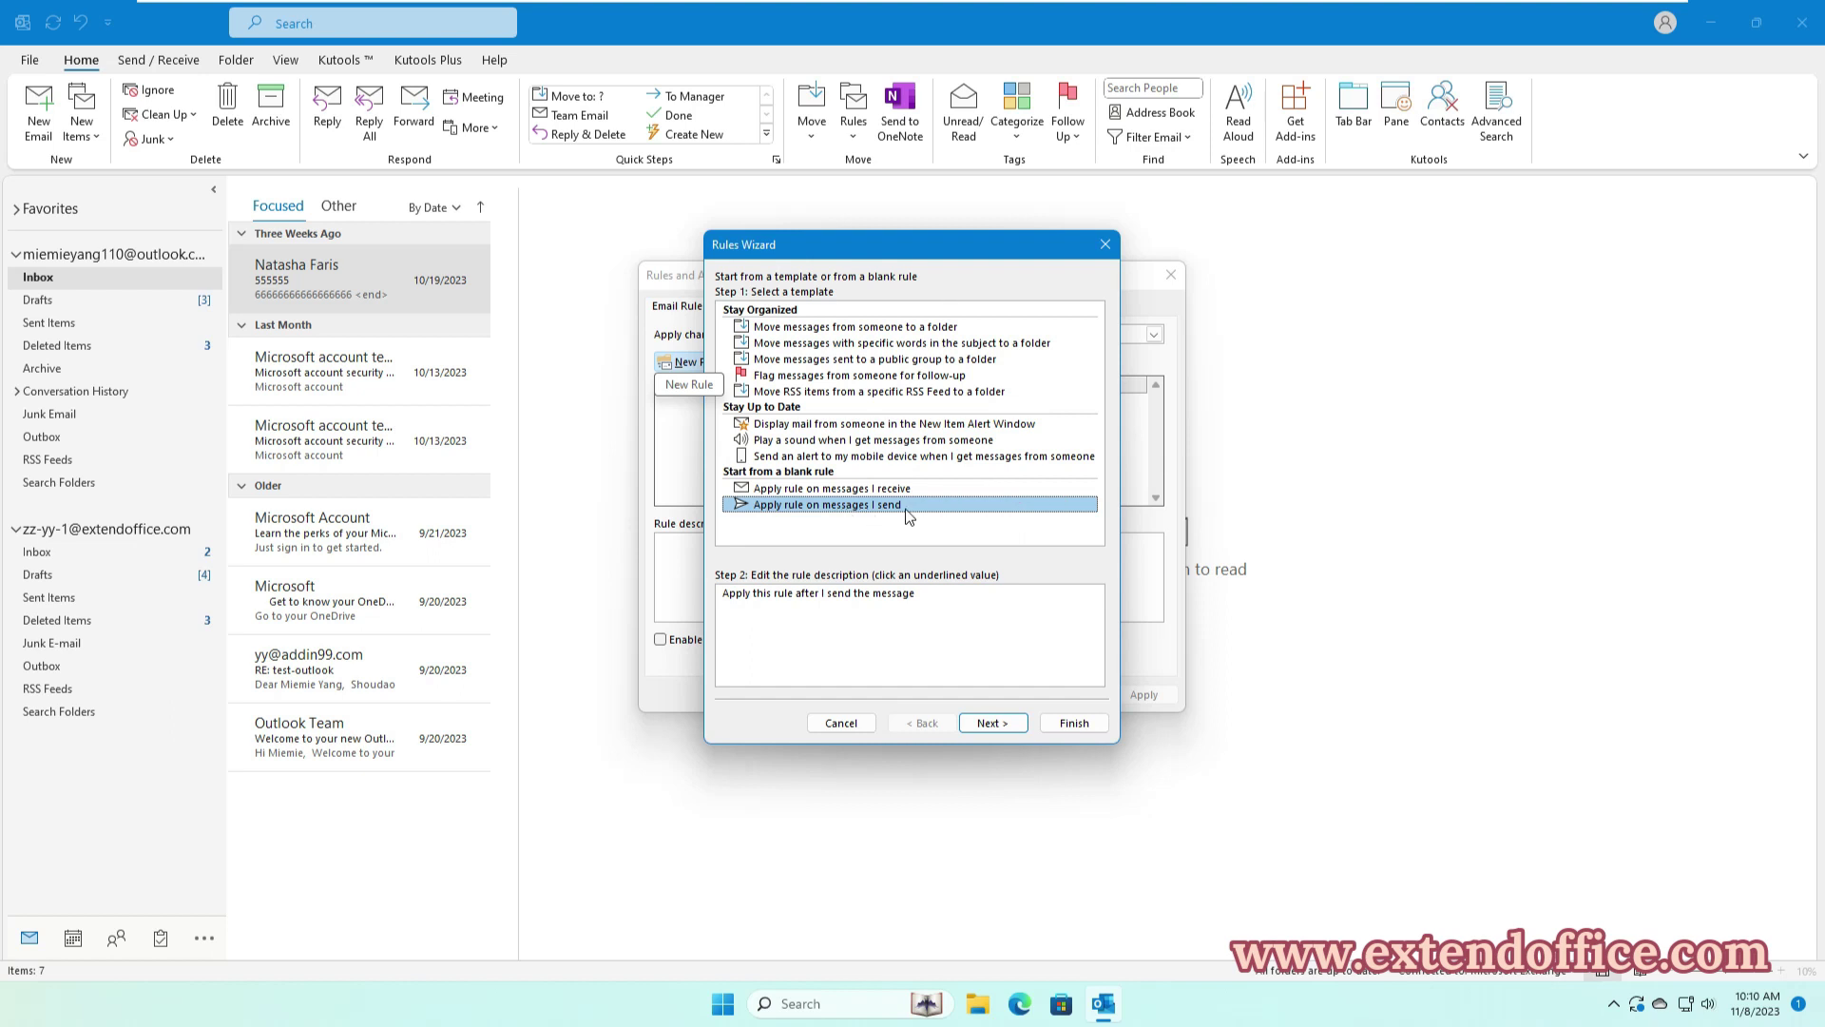
pyautogui.click(994, 729)
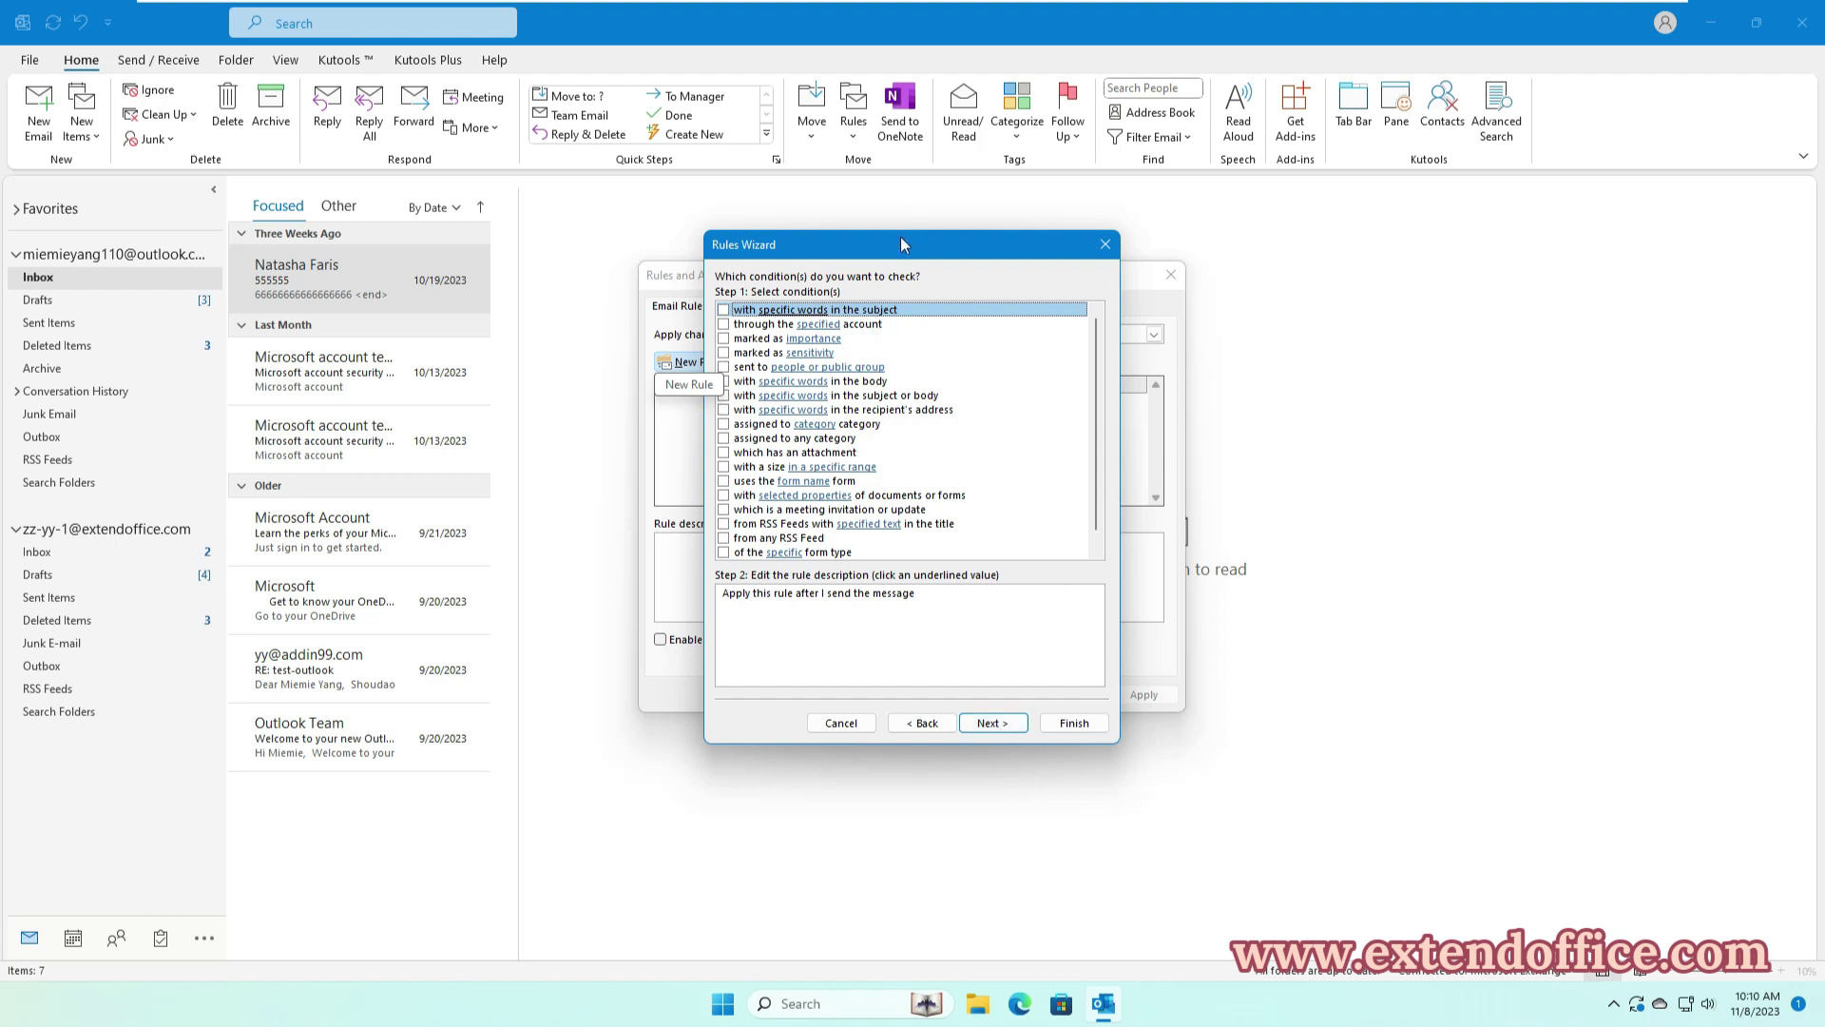
pyautogui.click(991, 724)
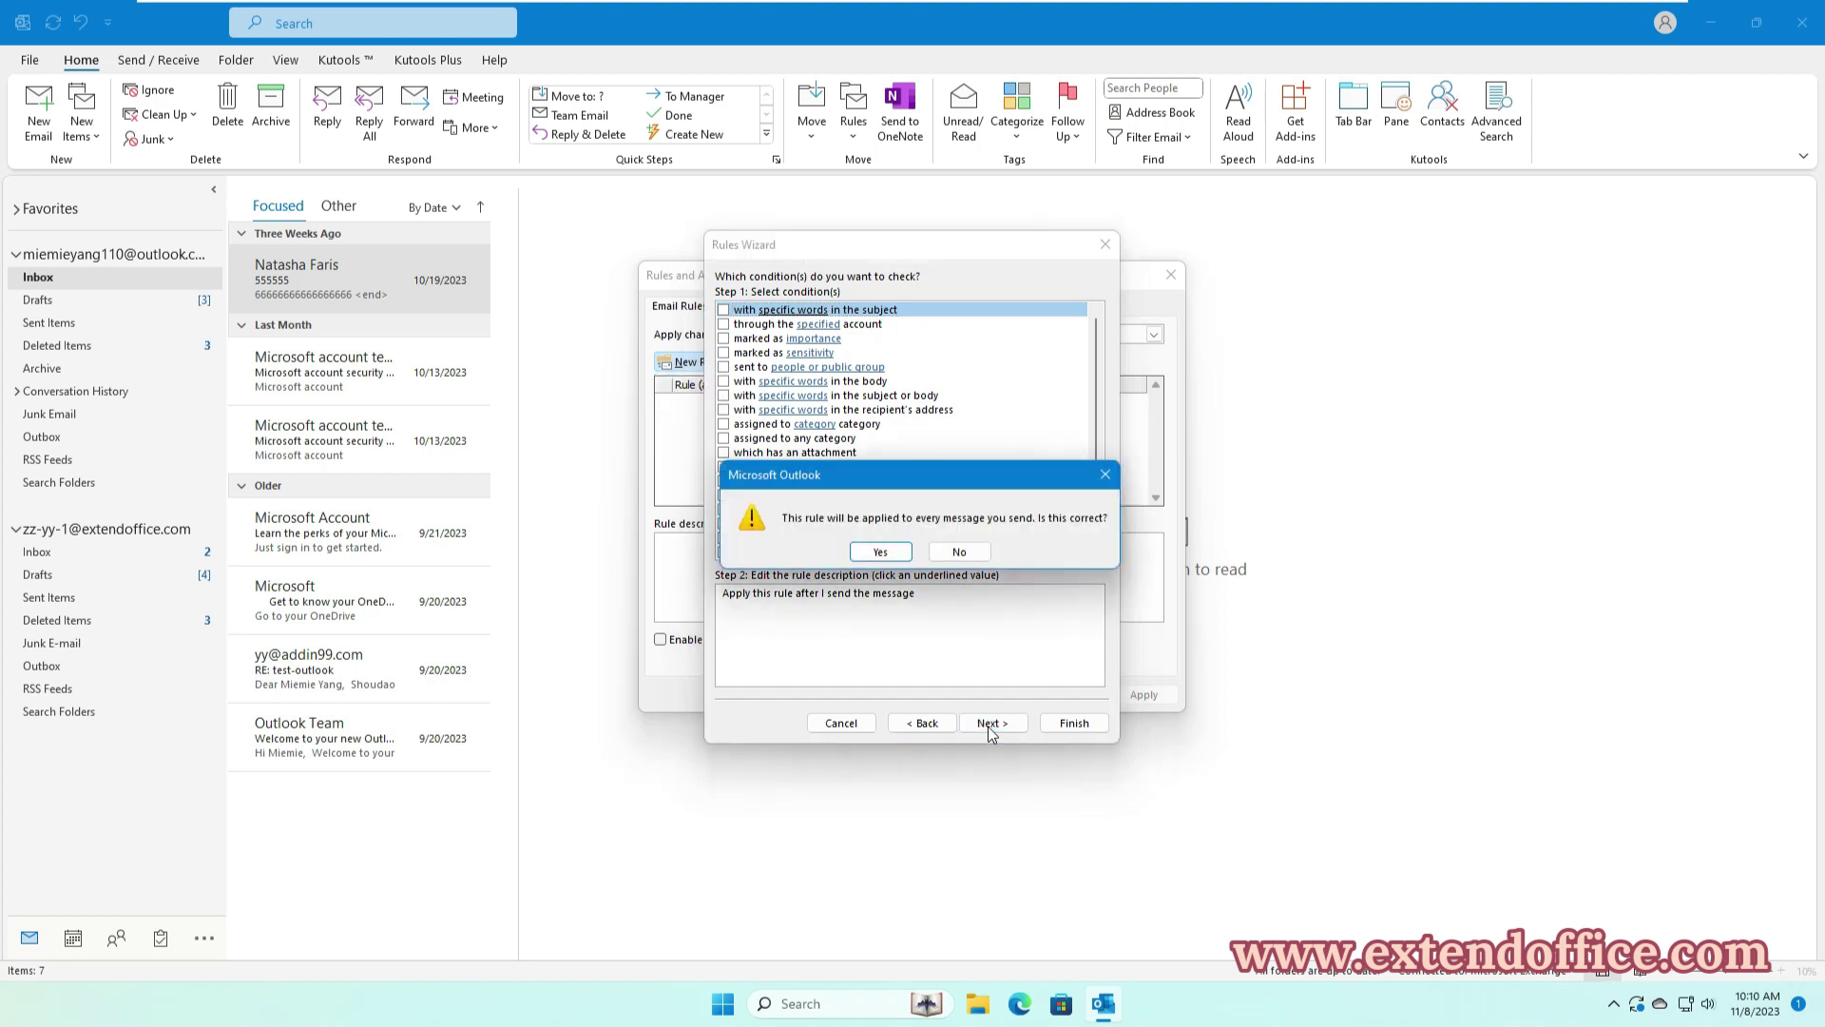
pyautogui.click(880, 553)
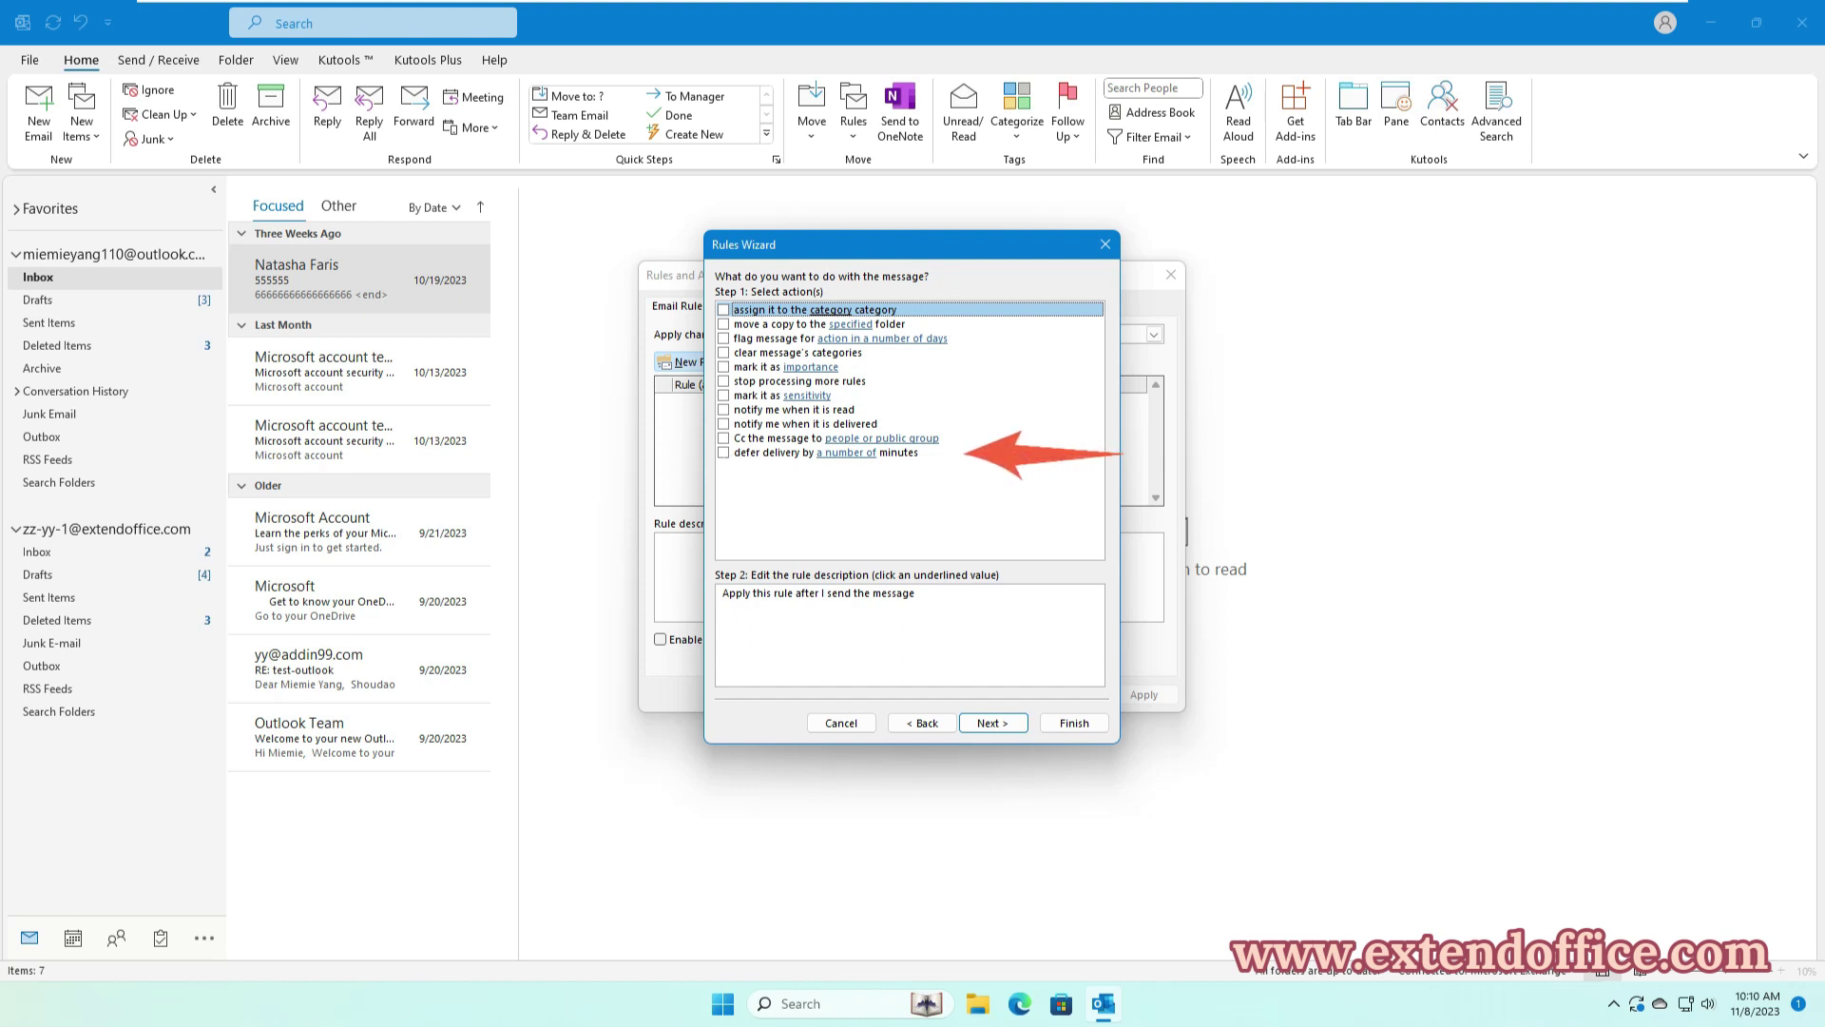
# Add the rule action deferring delivery by 20 minutes
pyautogui.click(724, 454)
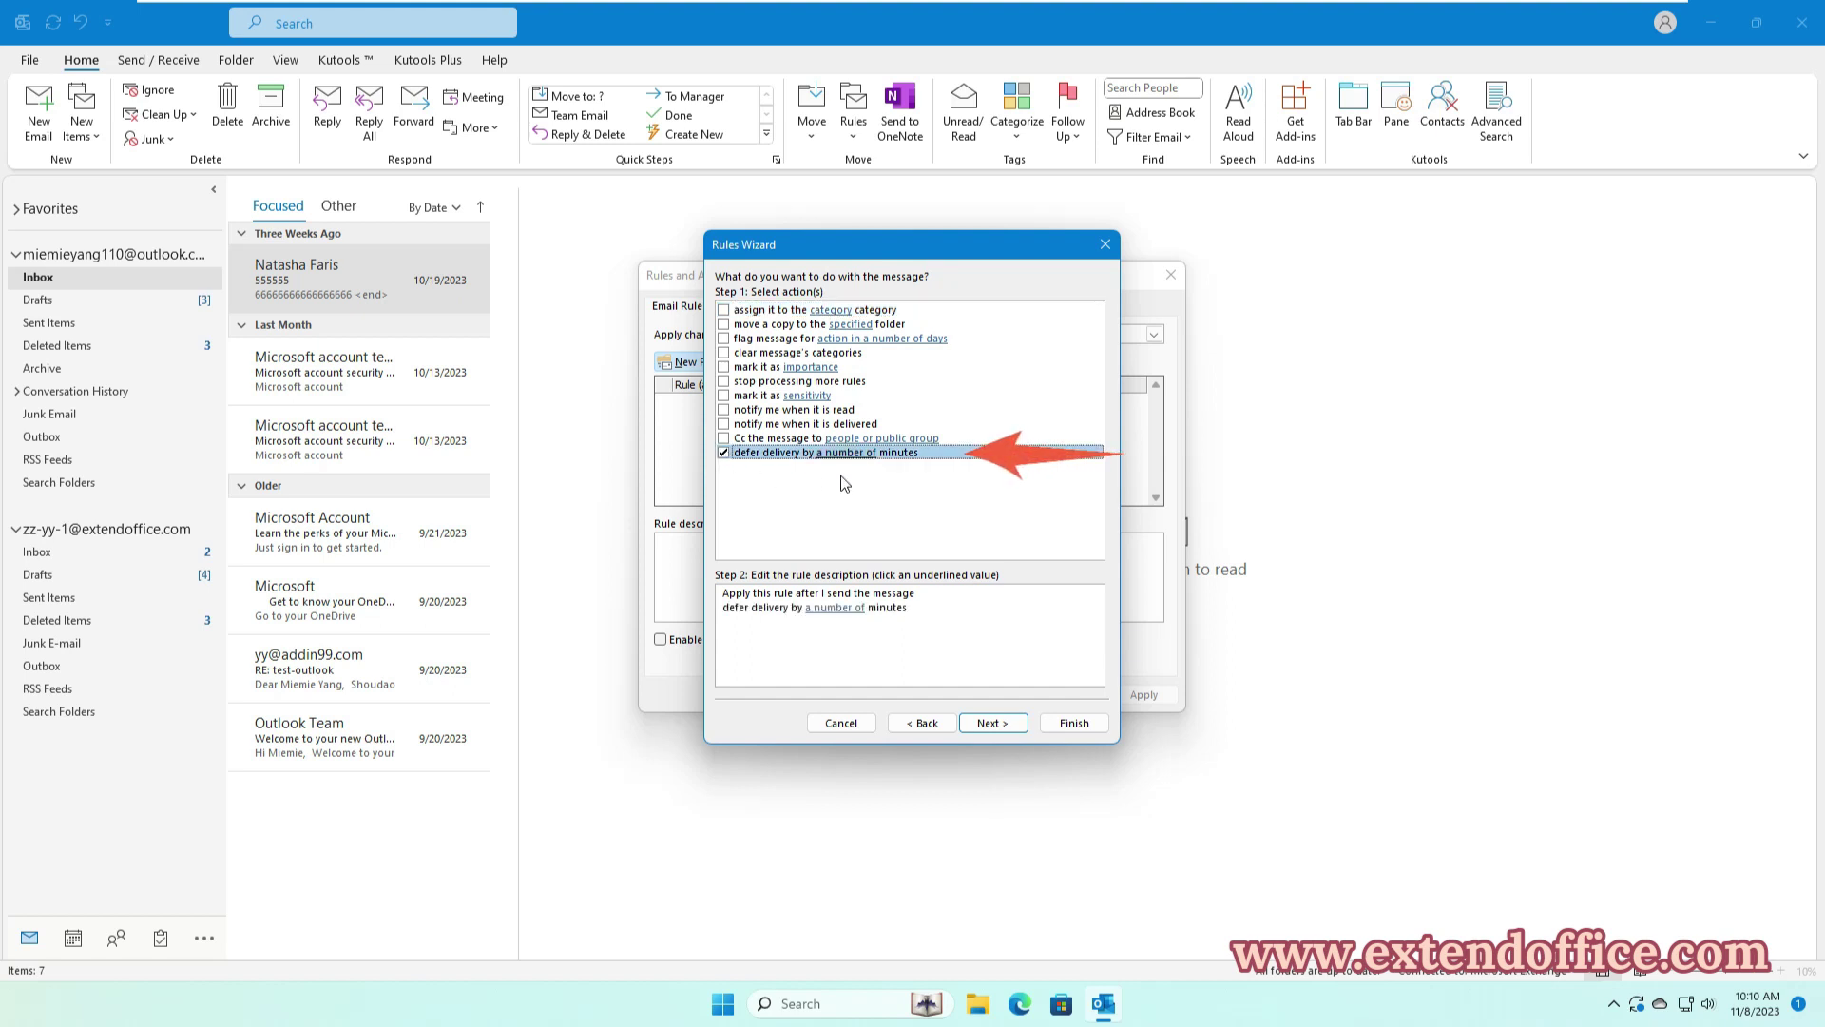
pyautogui.click(839, 610)
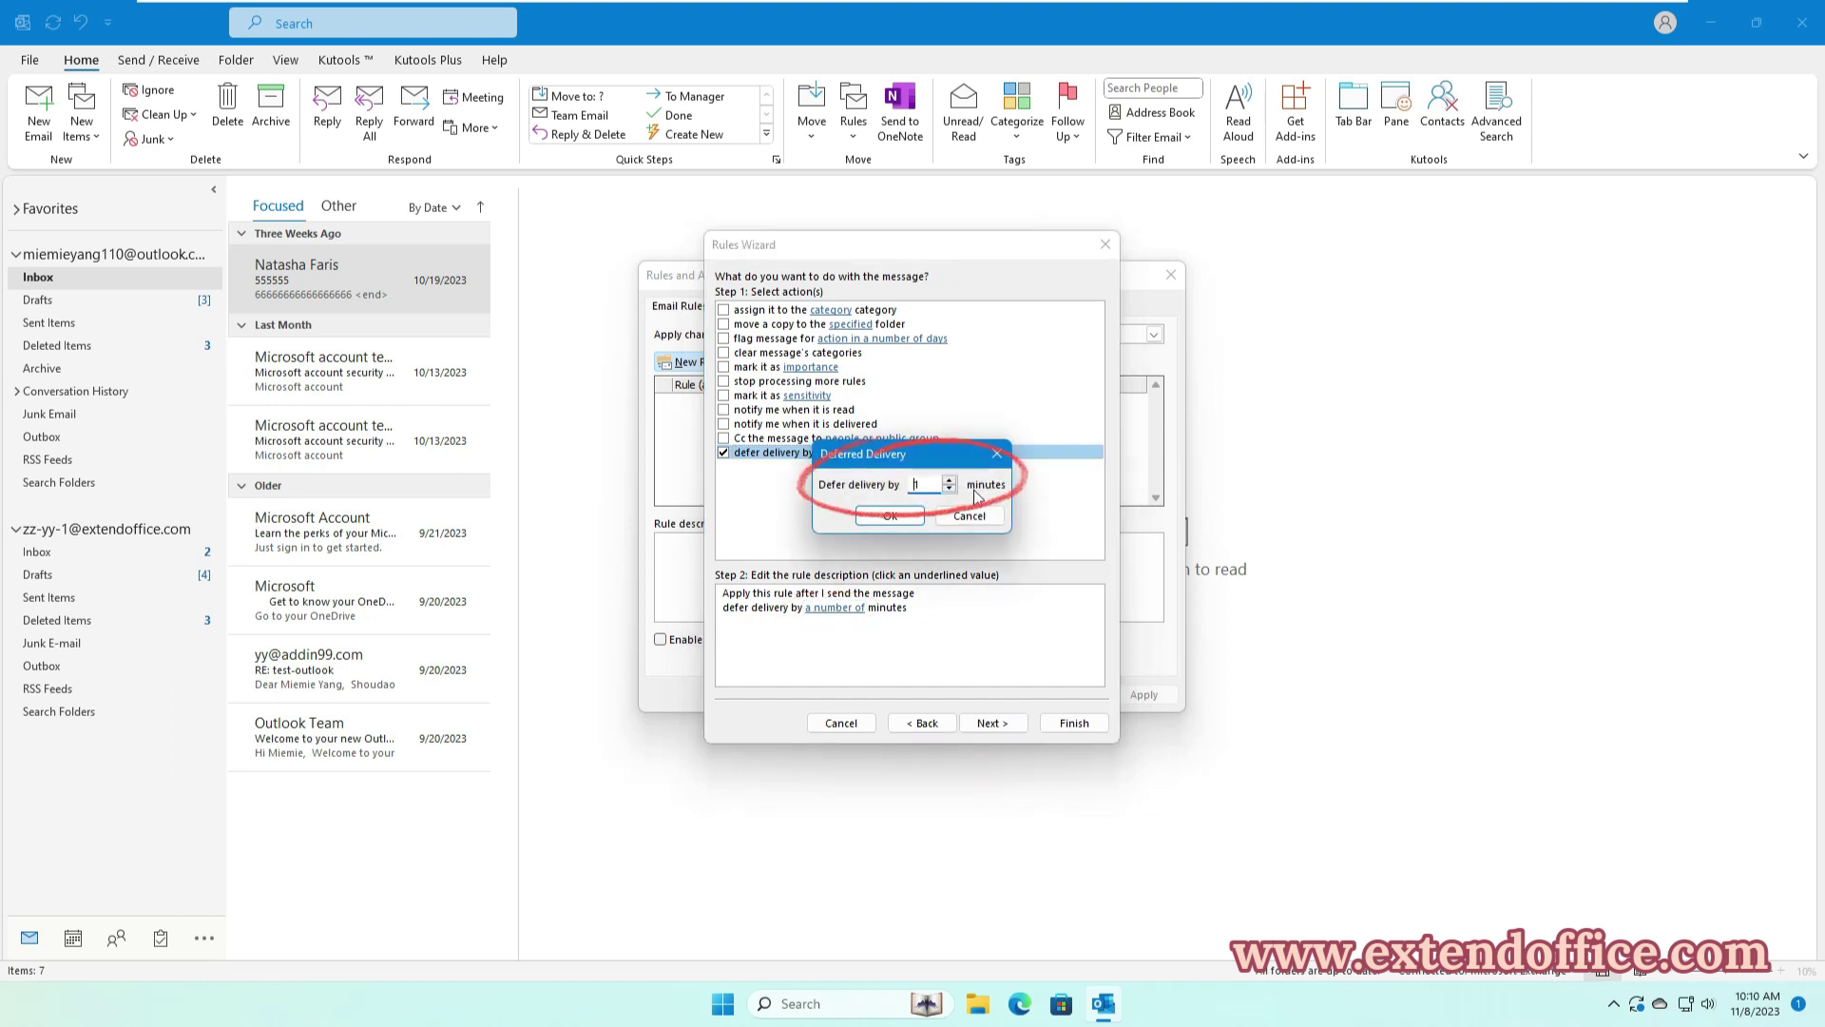
pyautogui.moveTo(920, 484); pyautogui.dragTo(903, 490)
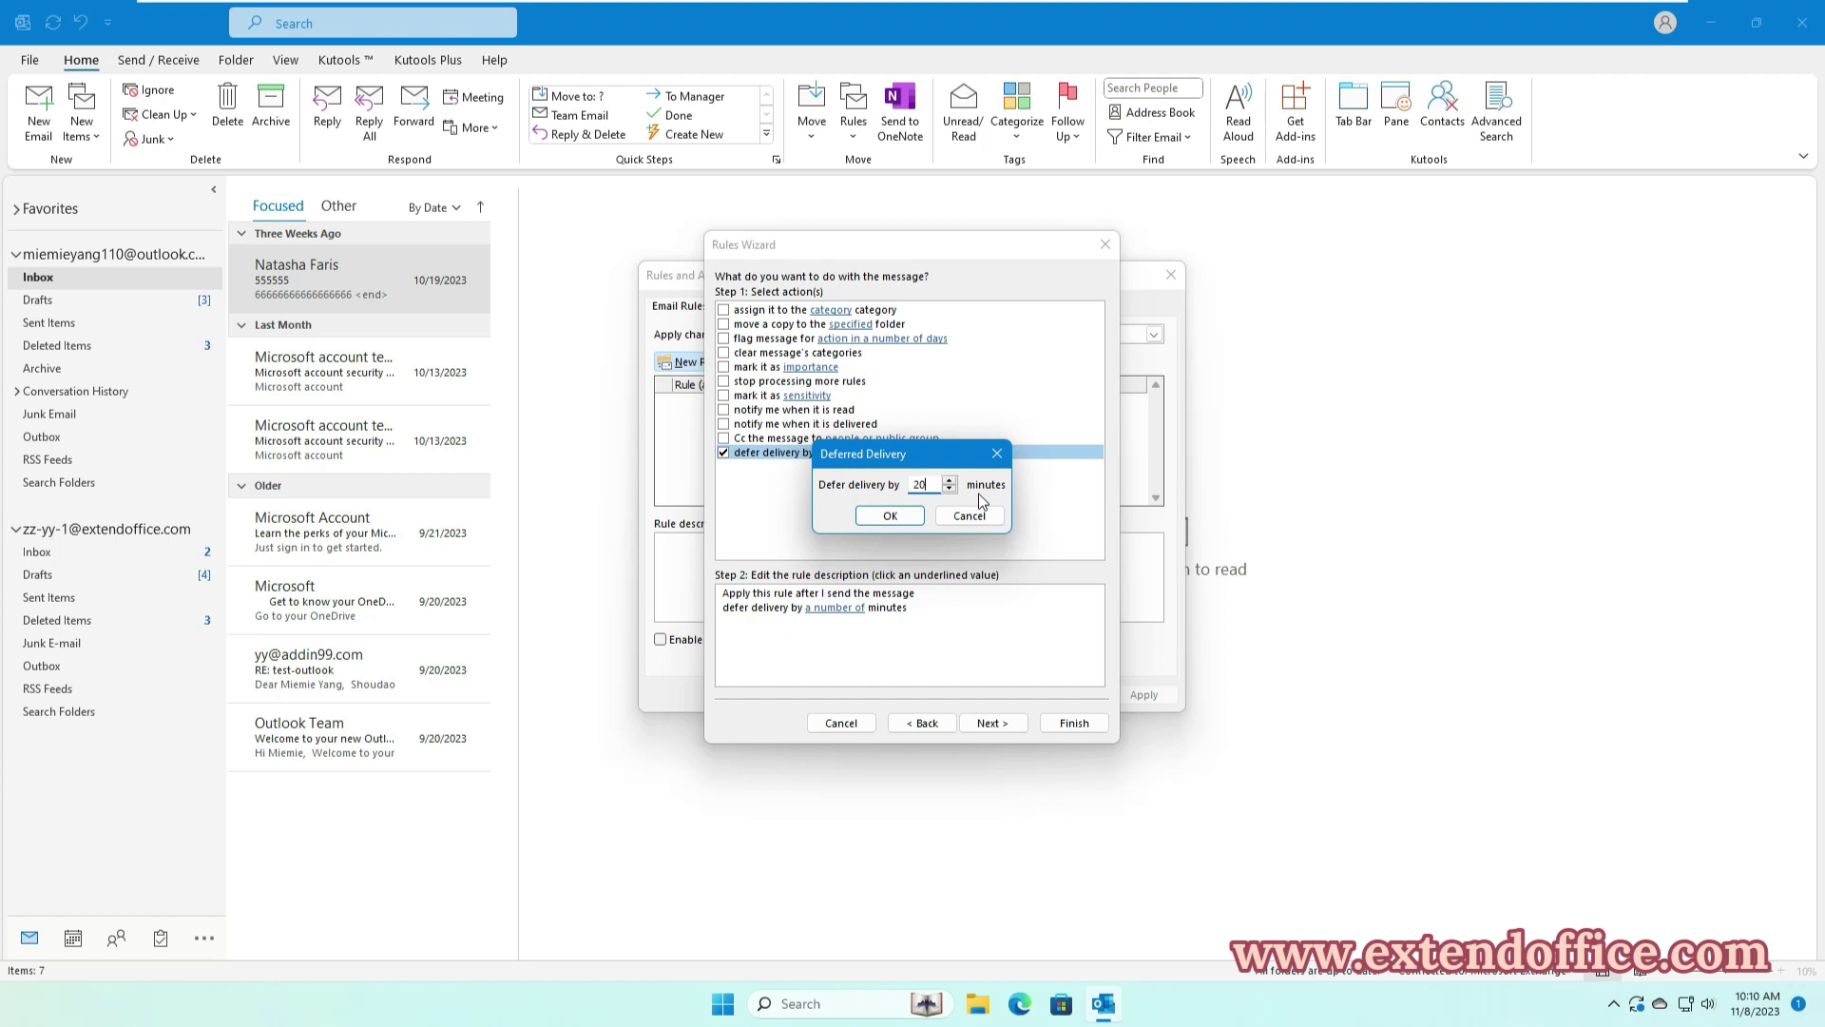
pyautogui.click(893, 515)
pyautogui.click(1006, 725)
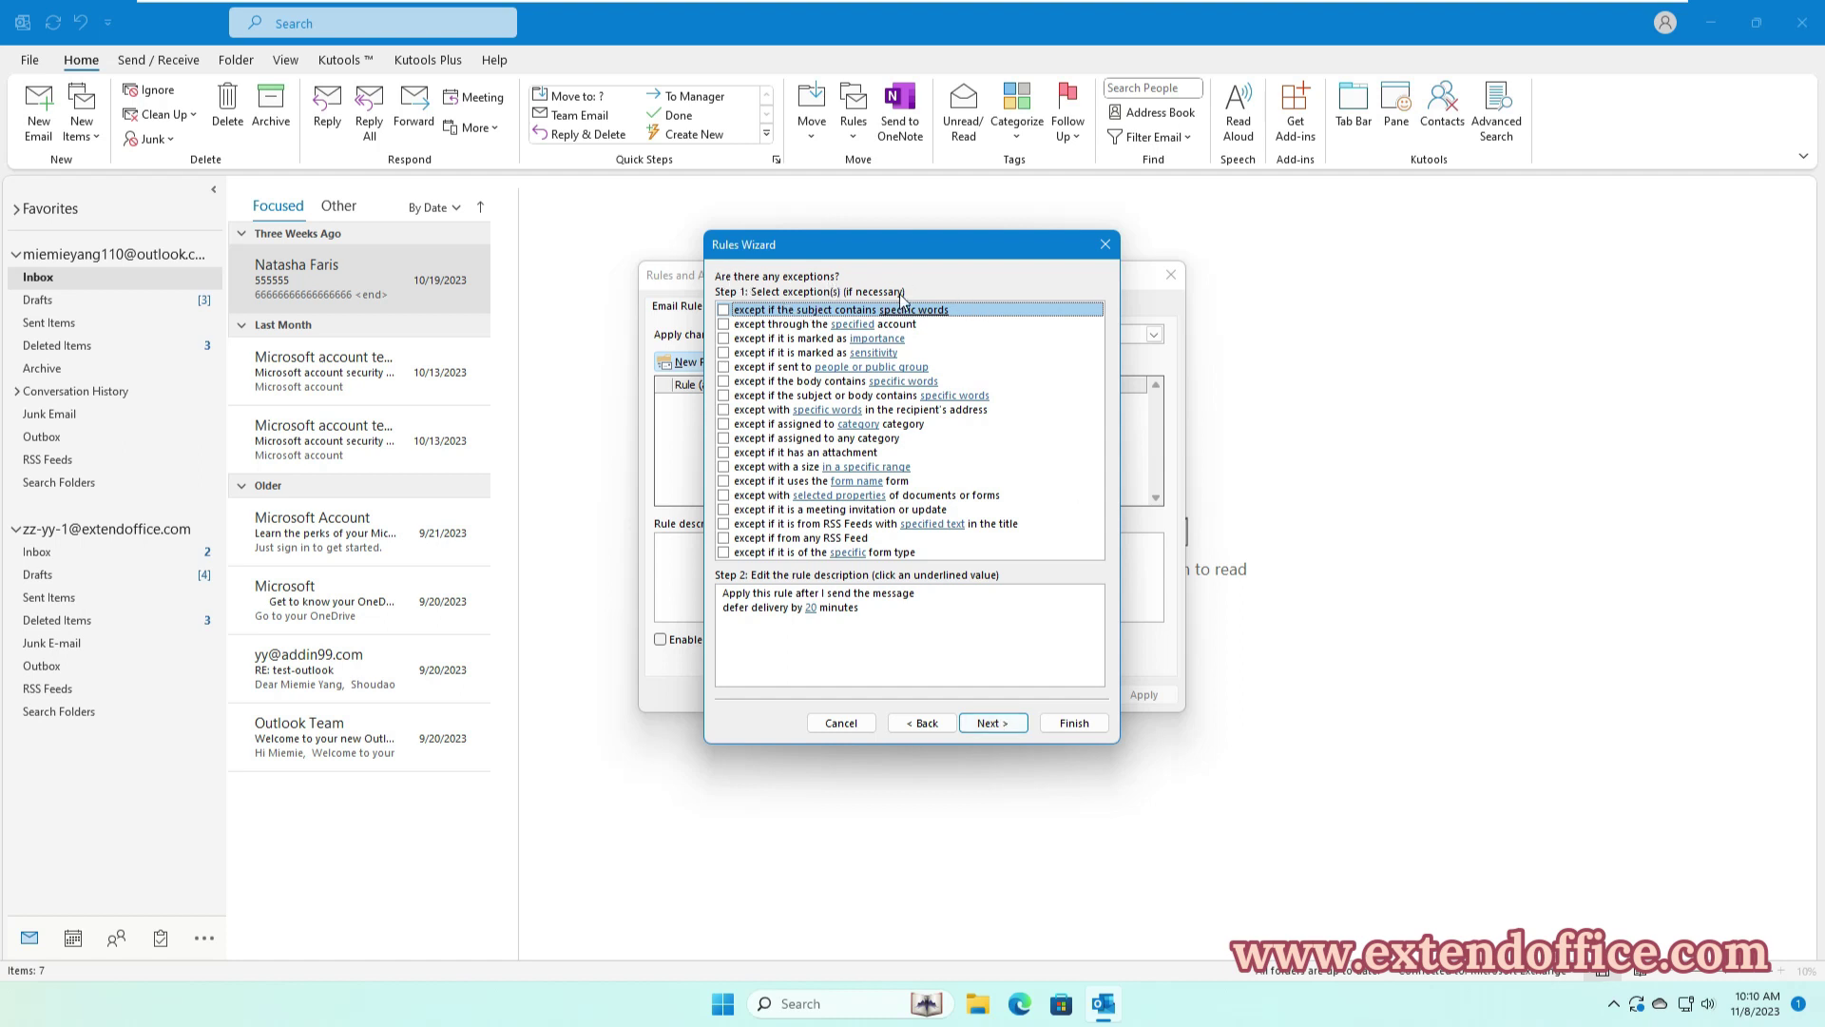
# Skip exceptions, name the rule 'delay 20 minutes', finish it and accept the client-only warning
pyautogui.click(1003, 727)
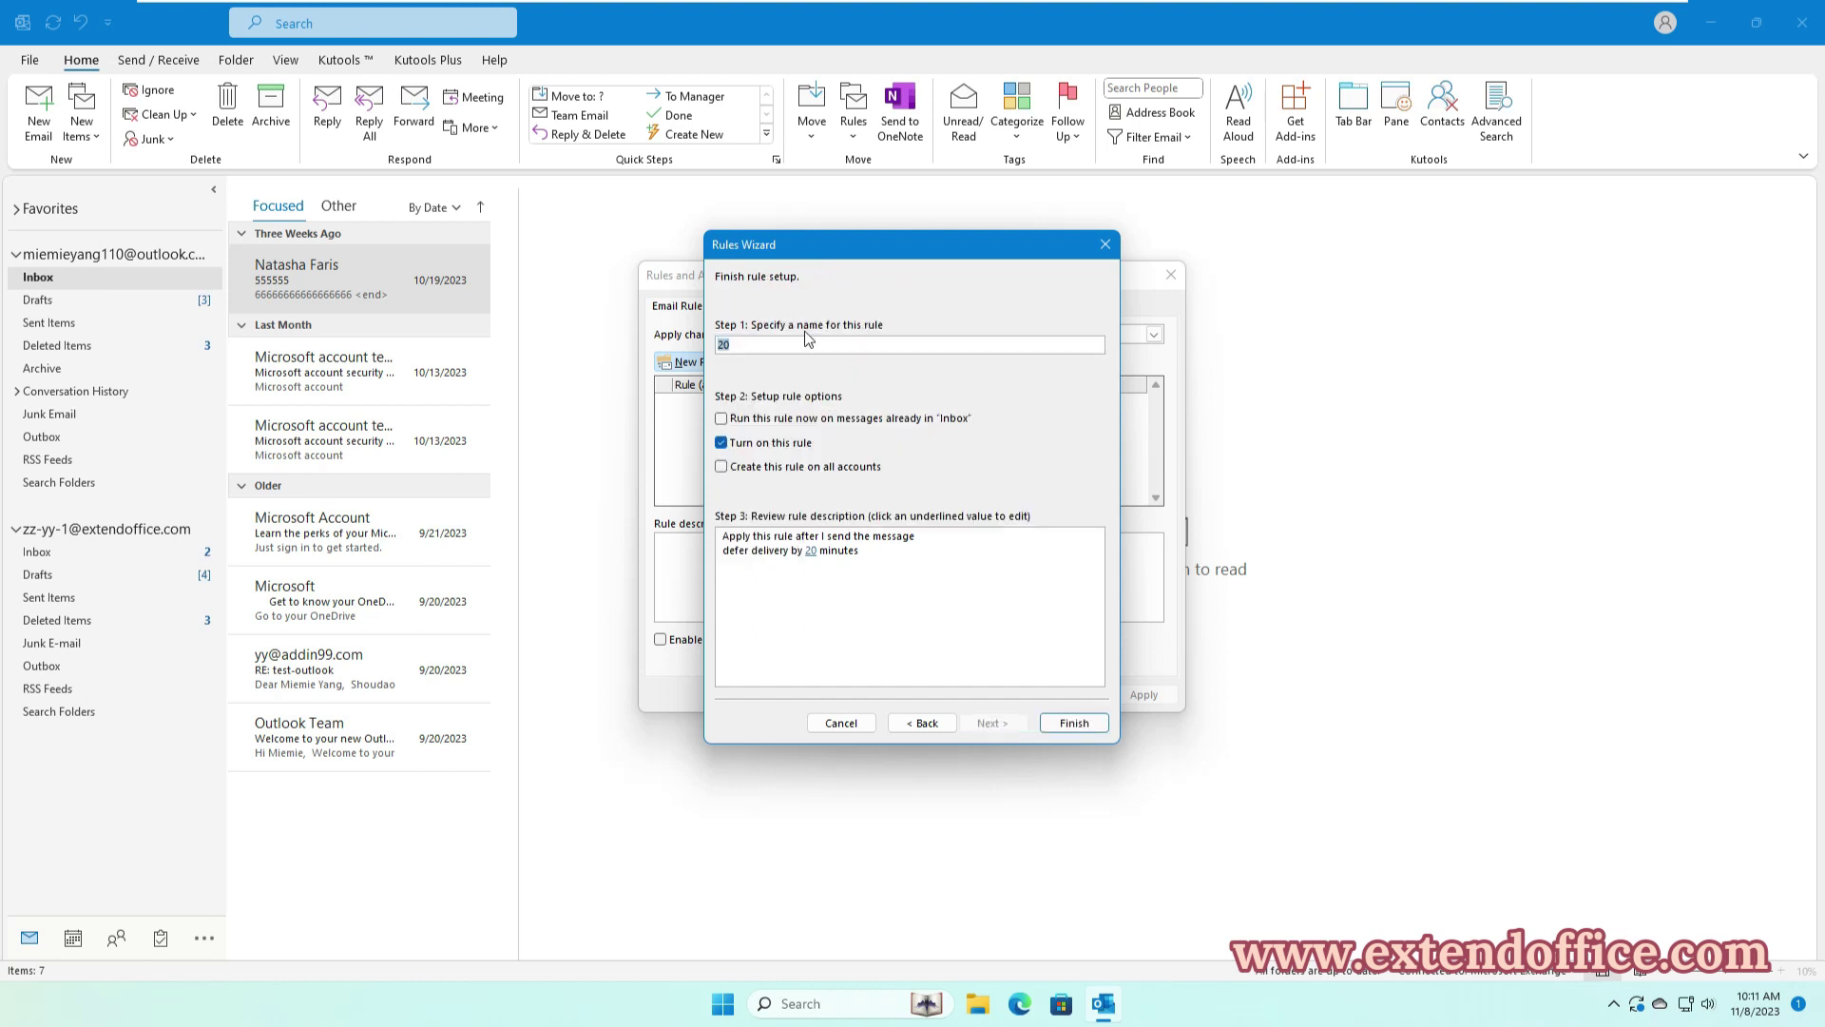
pyautogui.write('delay 20 minutes')
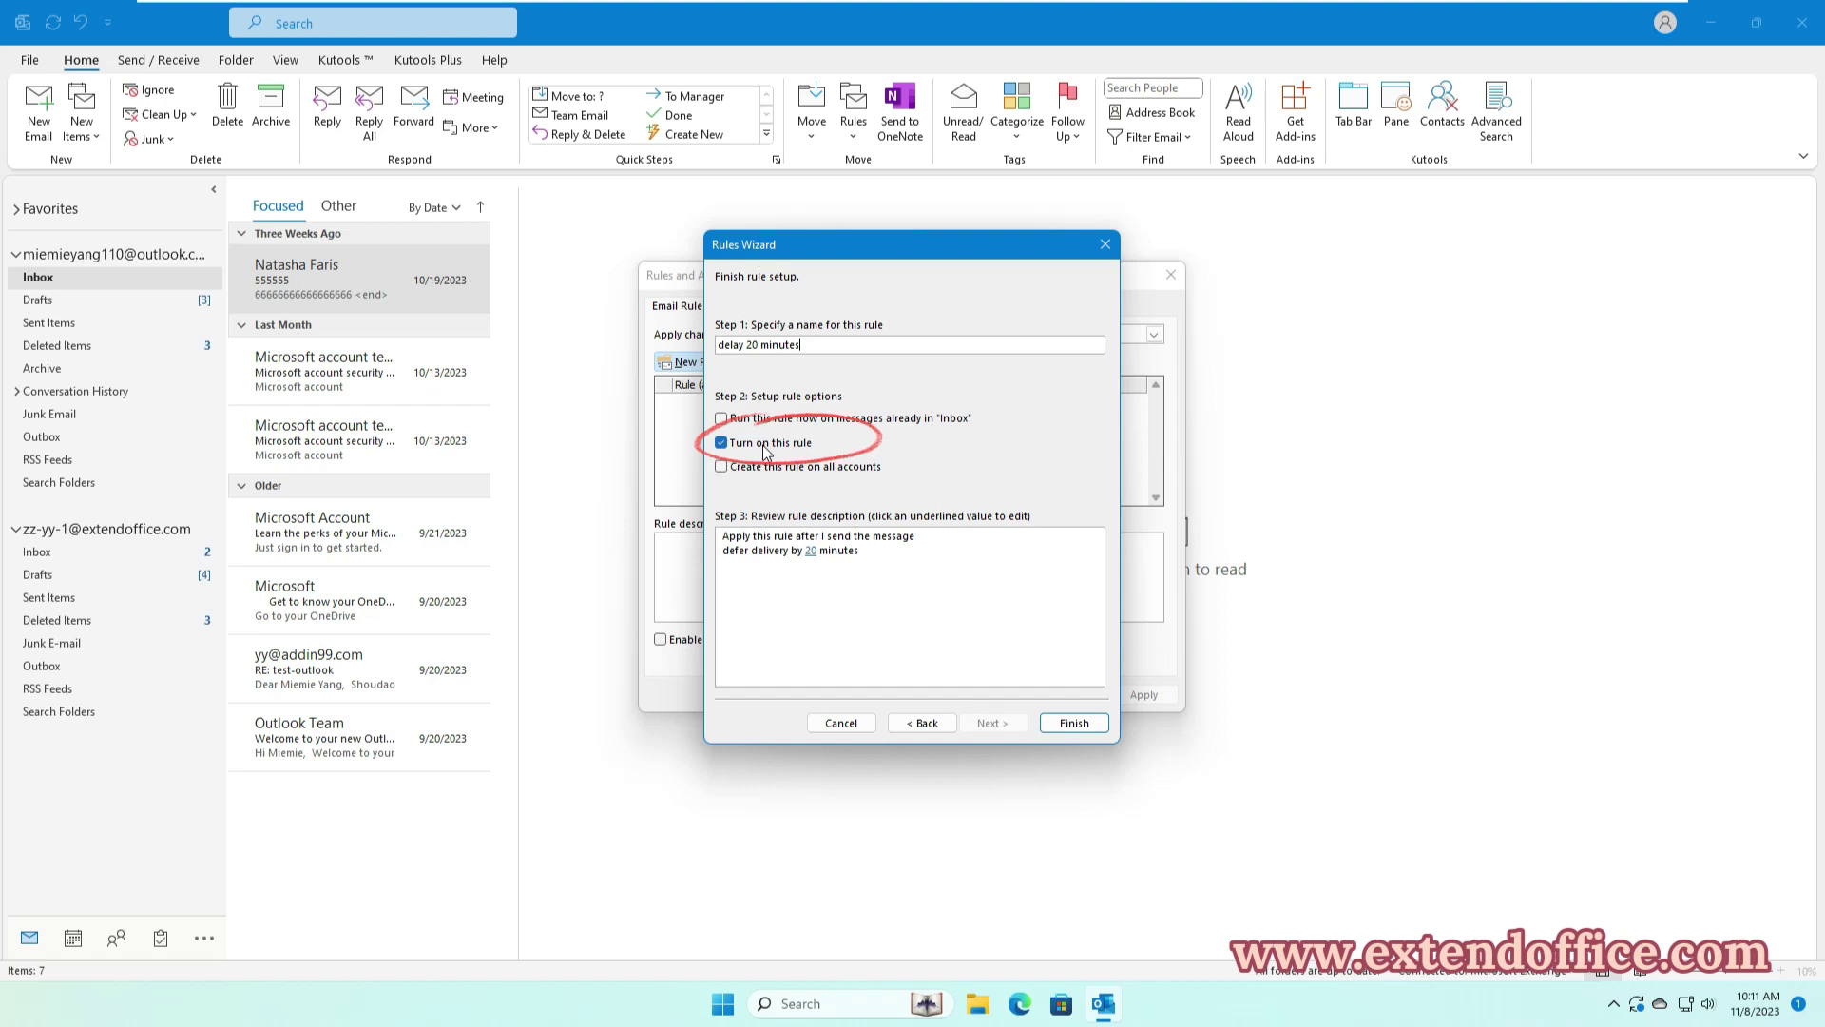
pyautogui.click(1076, 724)
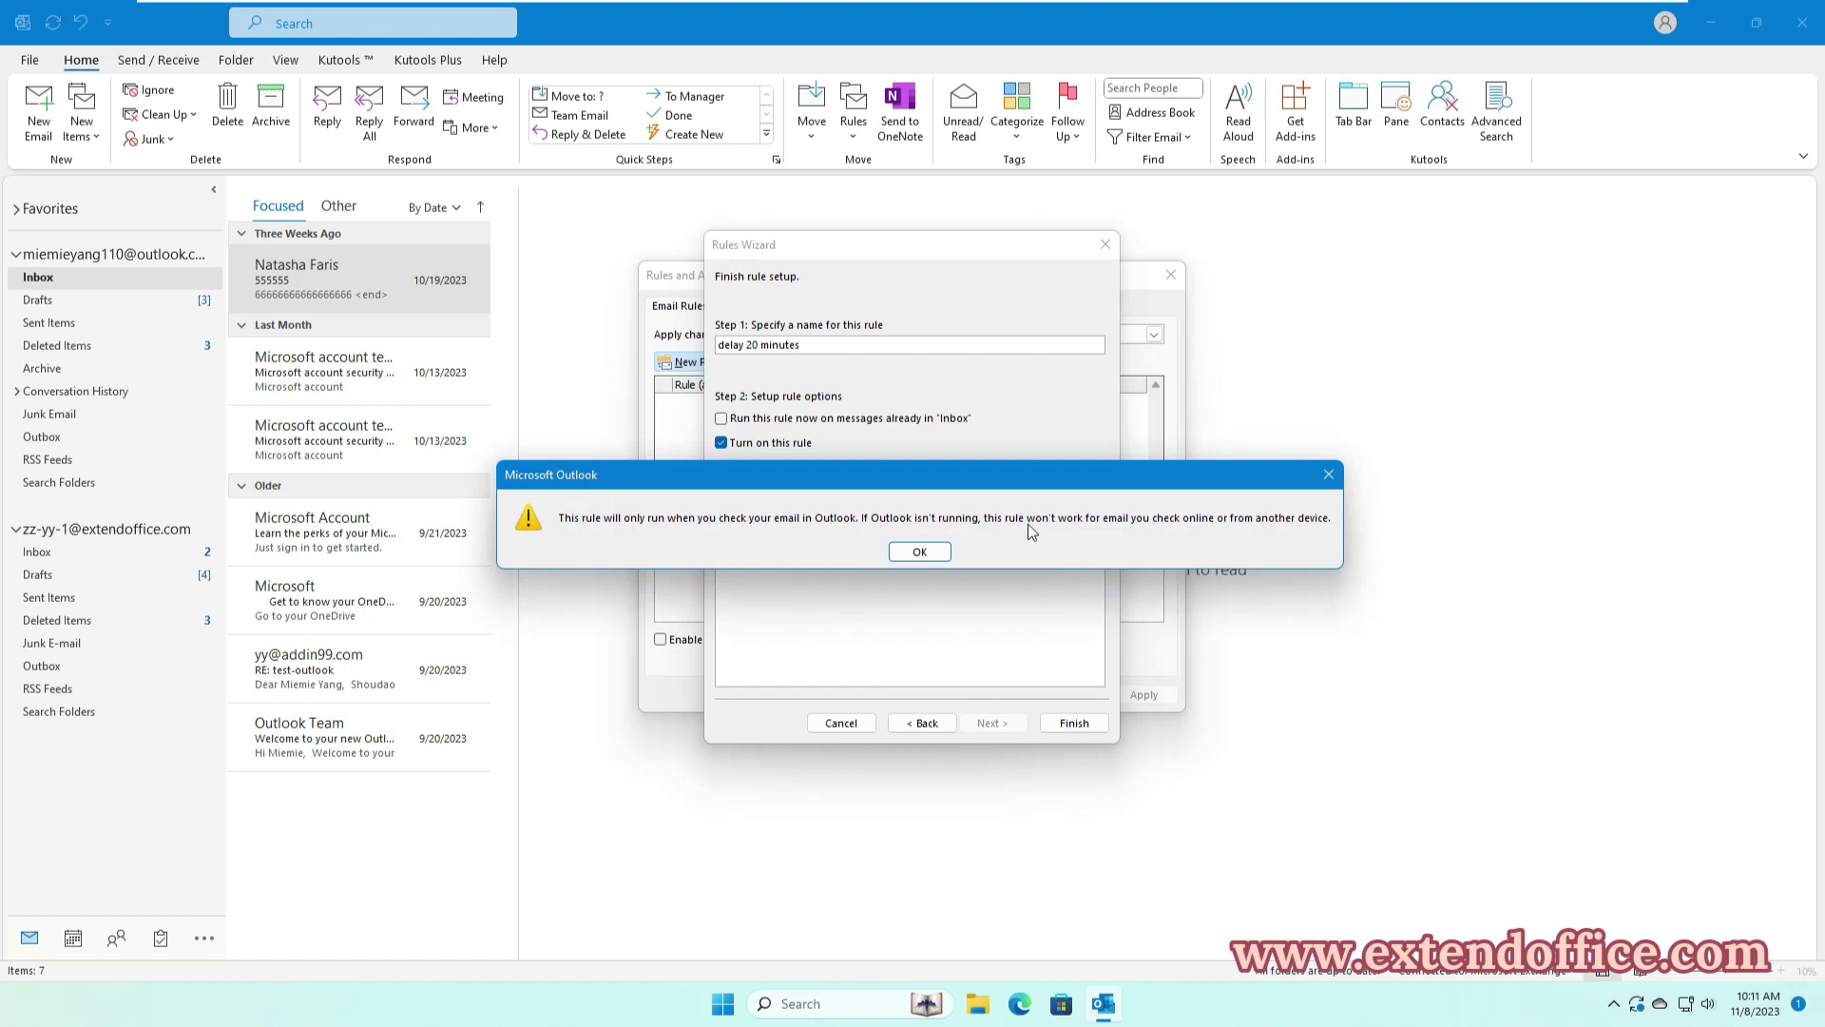
pyautogui.click(919, 549)
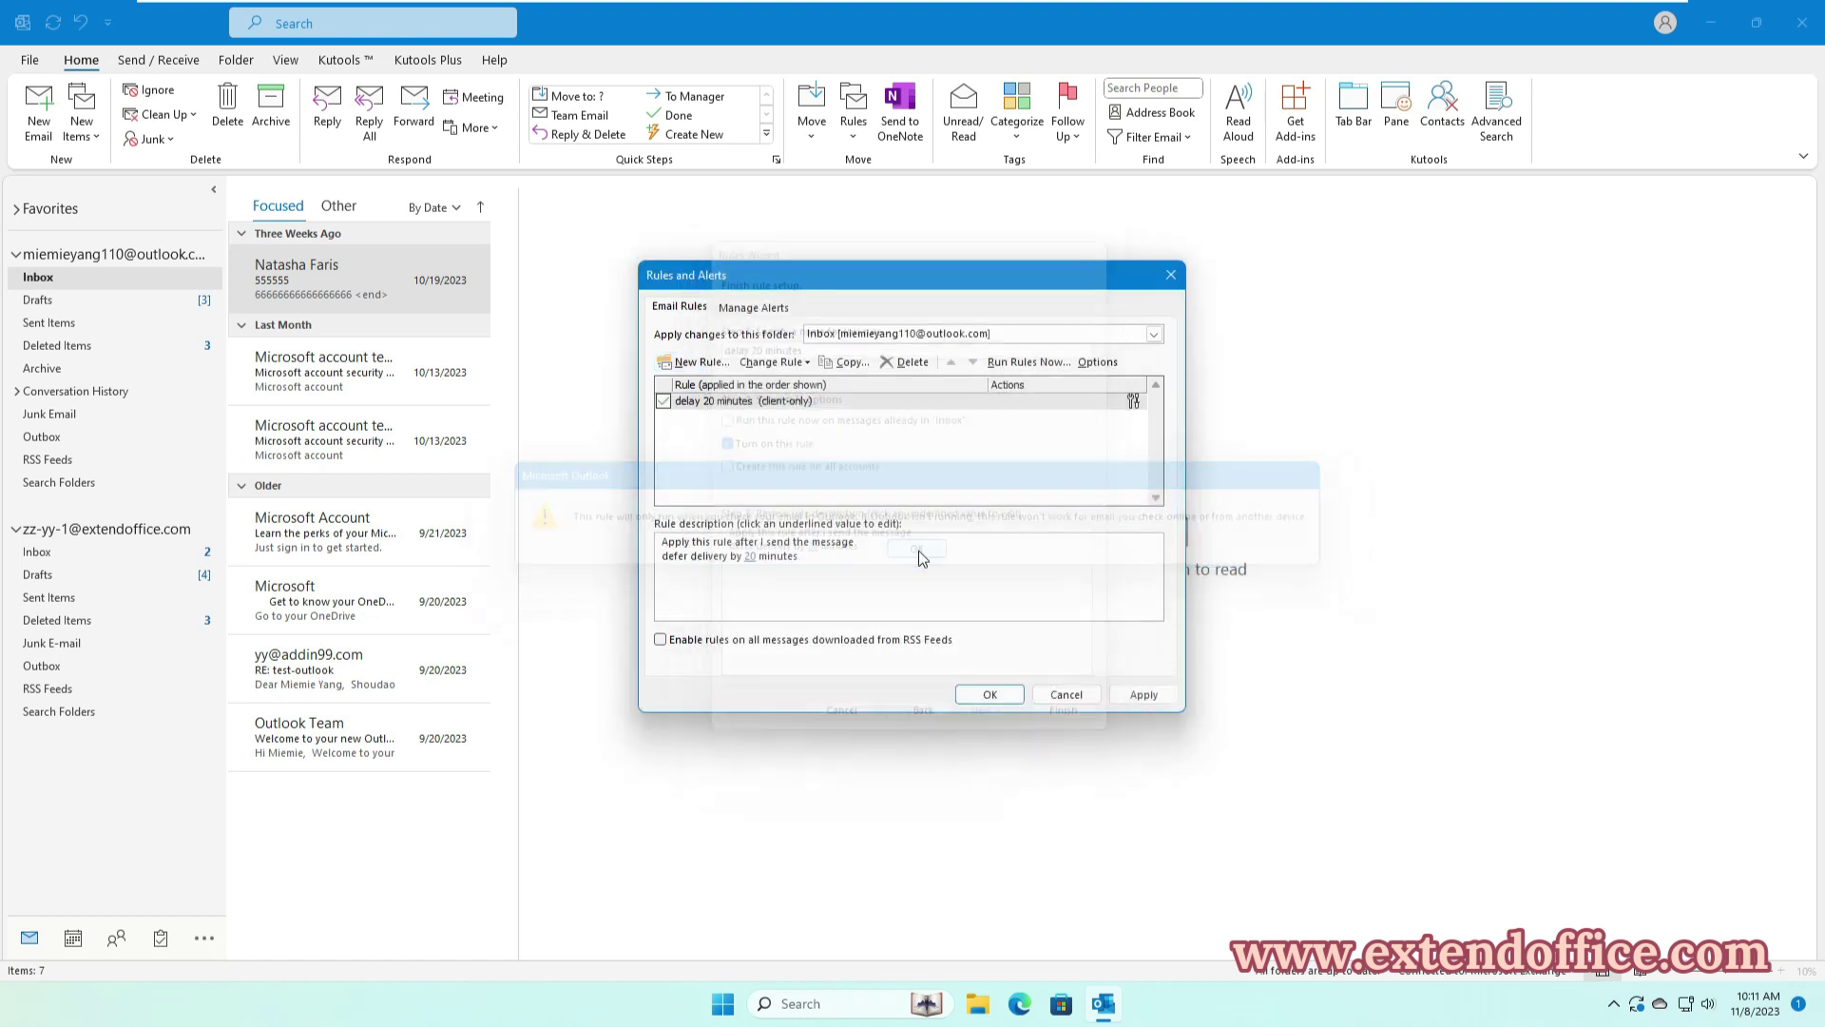
# Close Rules and Alerts, then send a recent recipient an email with subject and body 'test'
pyautogui.click(990, 695)
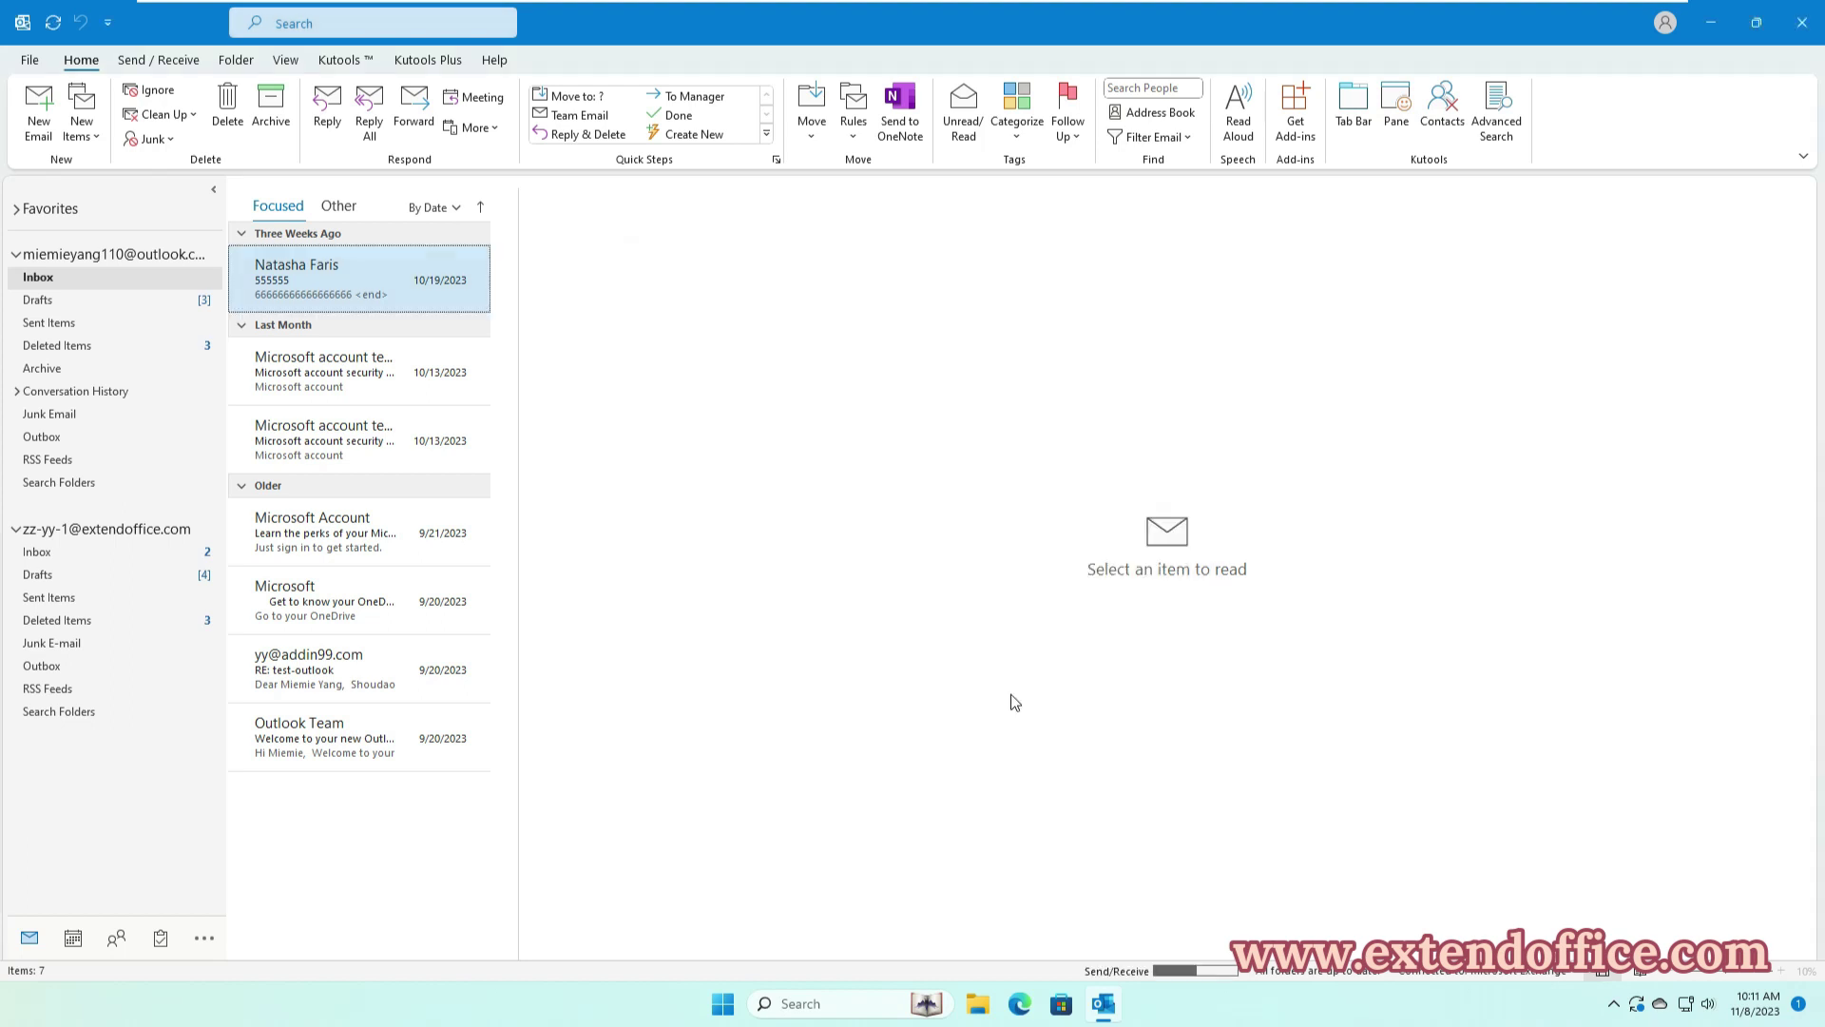
pyautogui.click(49, 136)
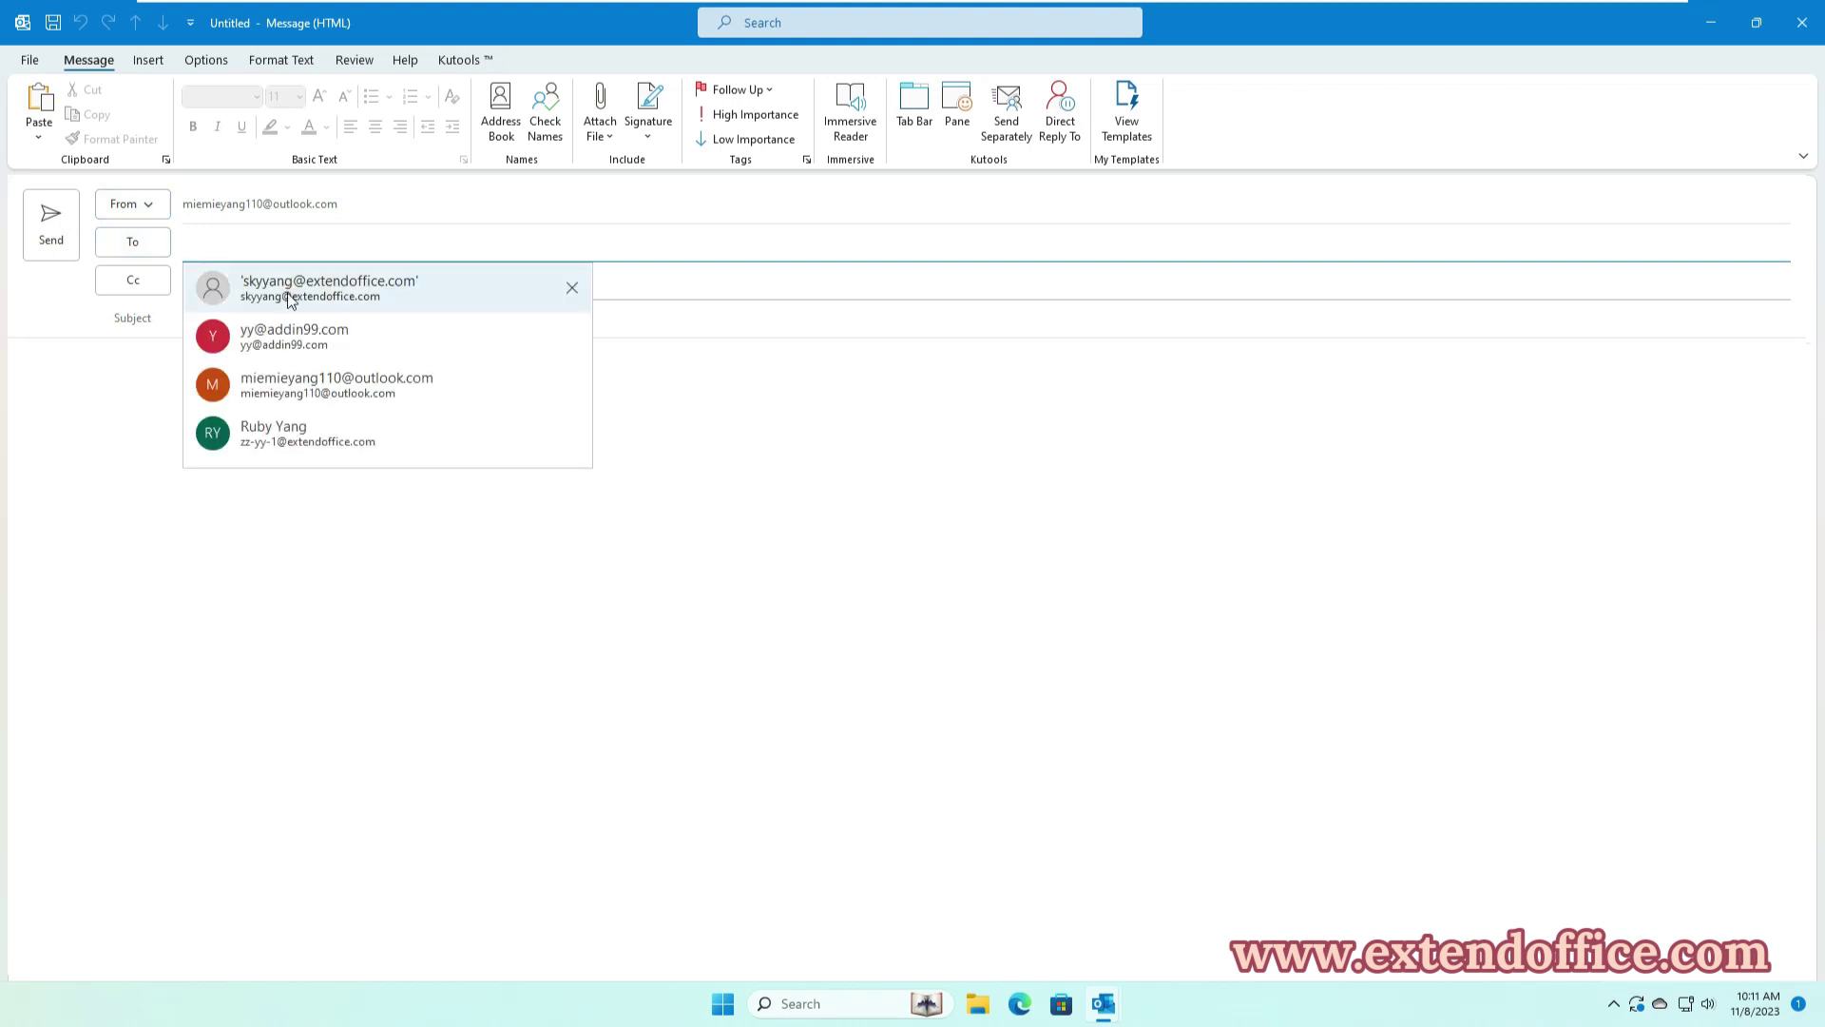
pyautogui.click(290, 295)
pyautogui.click(190, 317)
pyautogui.write('test')
pyautogui.click(19, 363)
pyautogui.write('t')
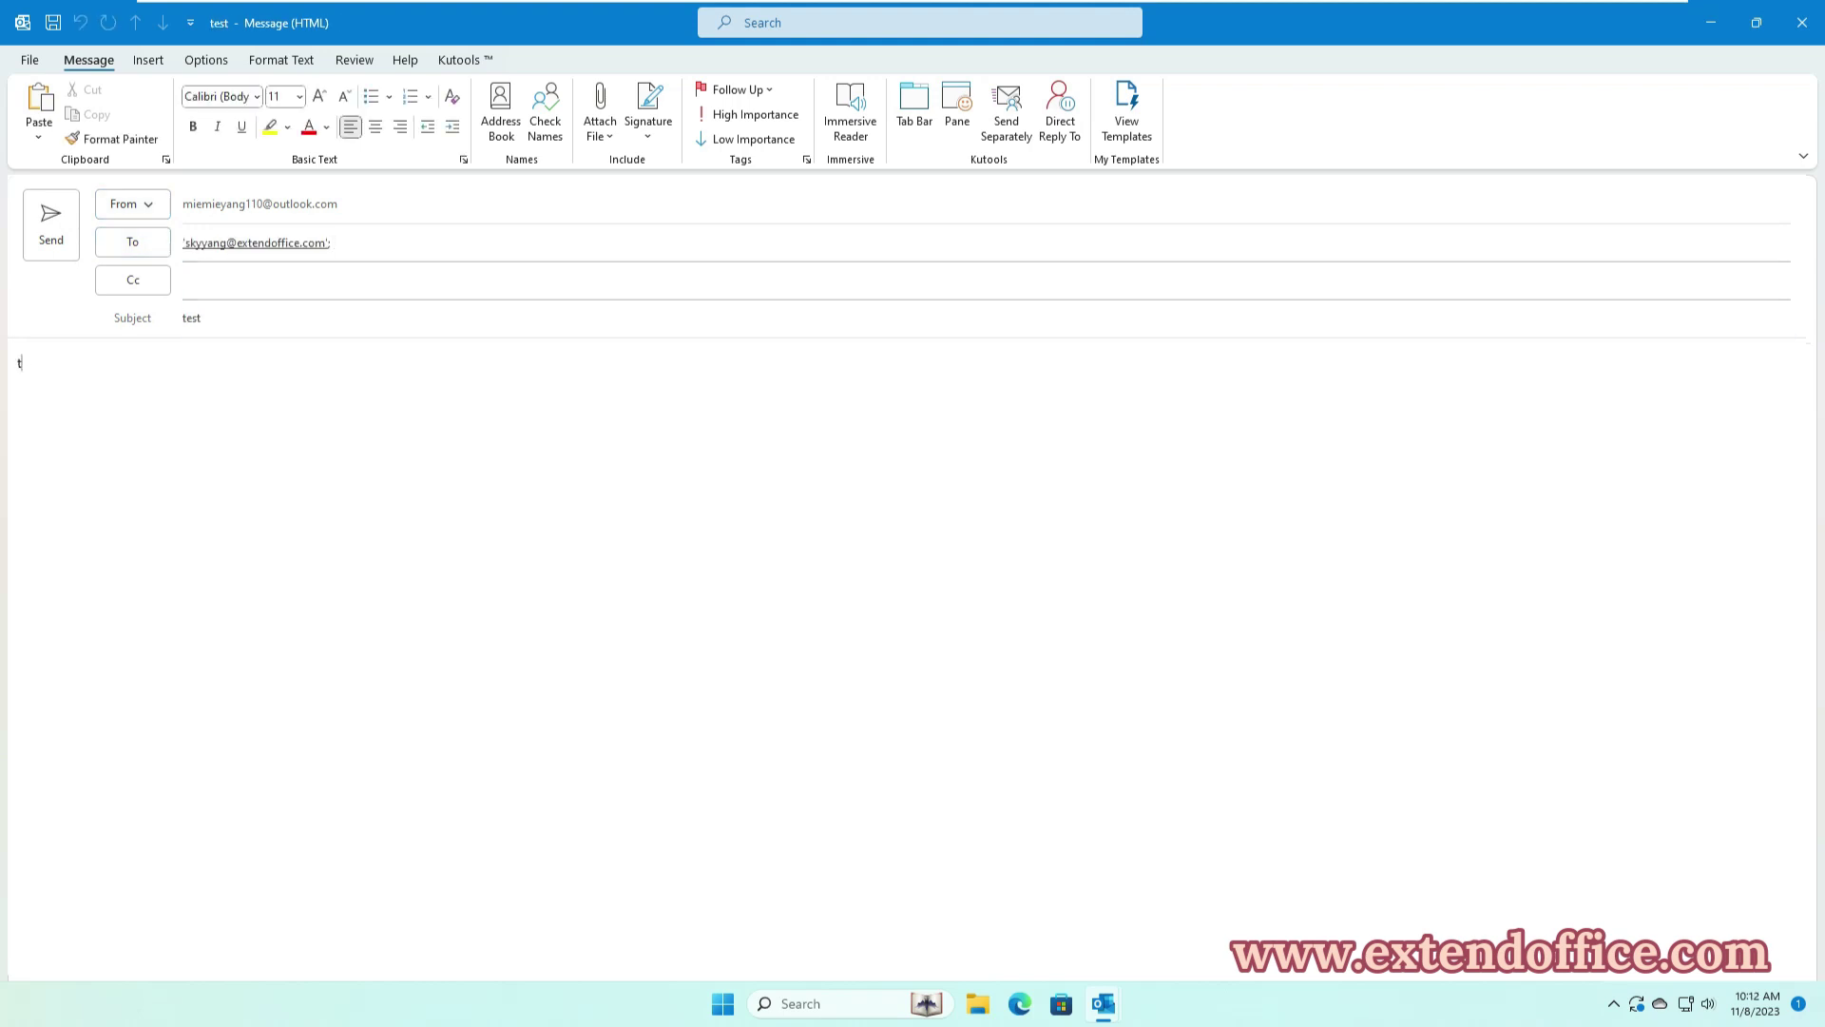
pyautogui.write('est')
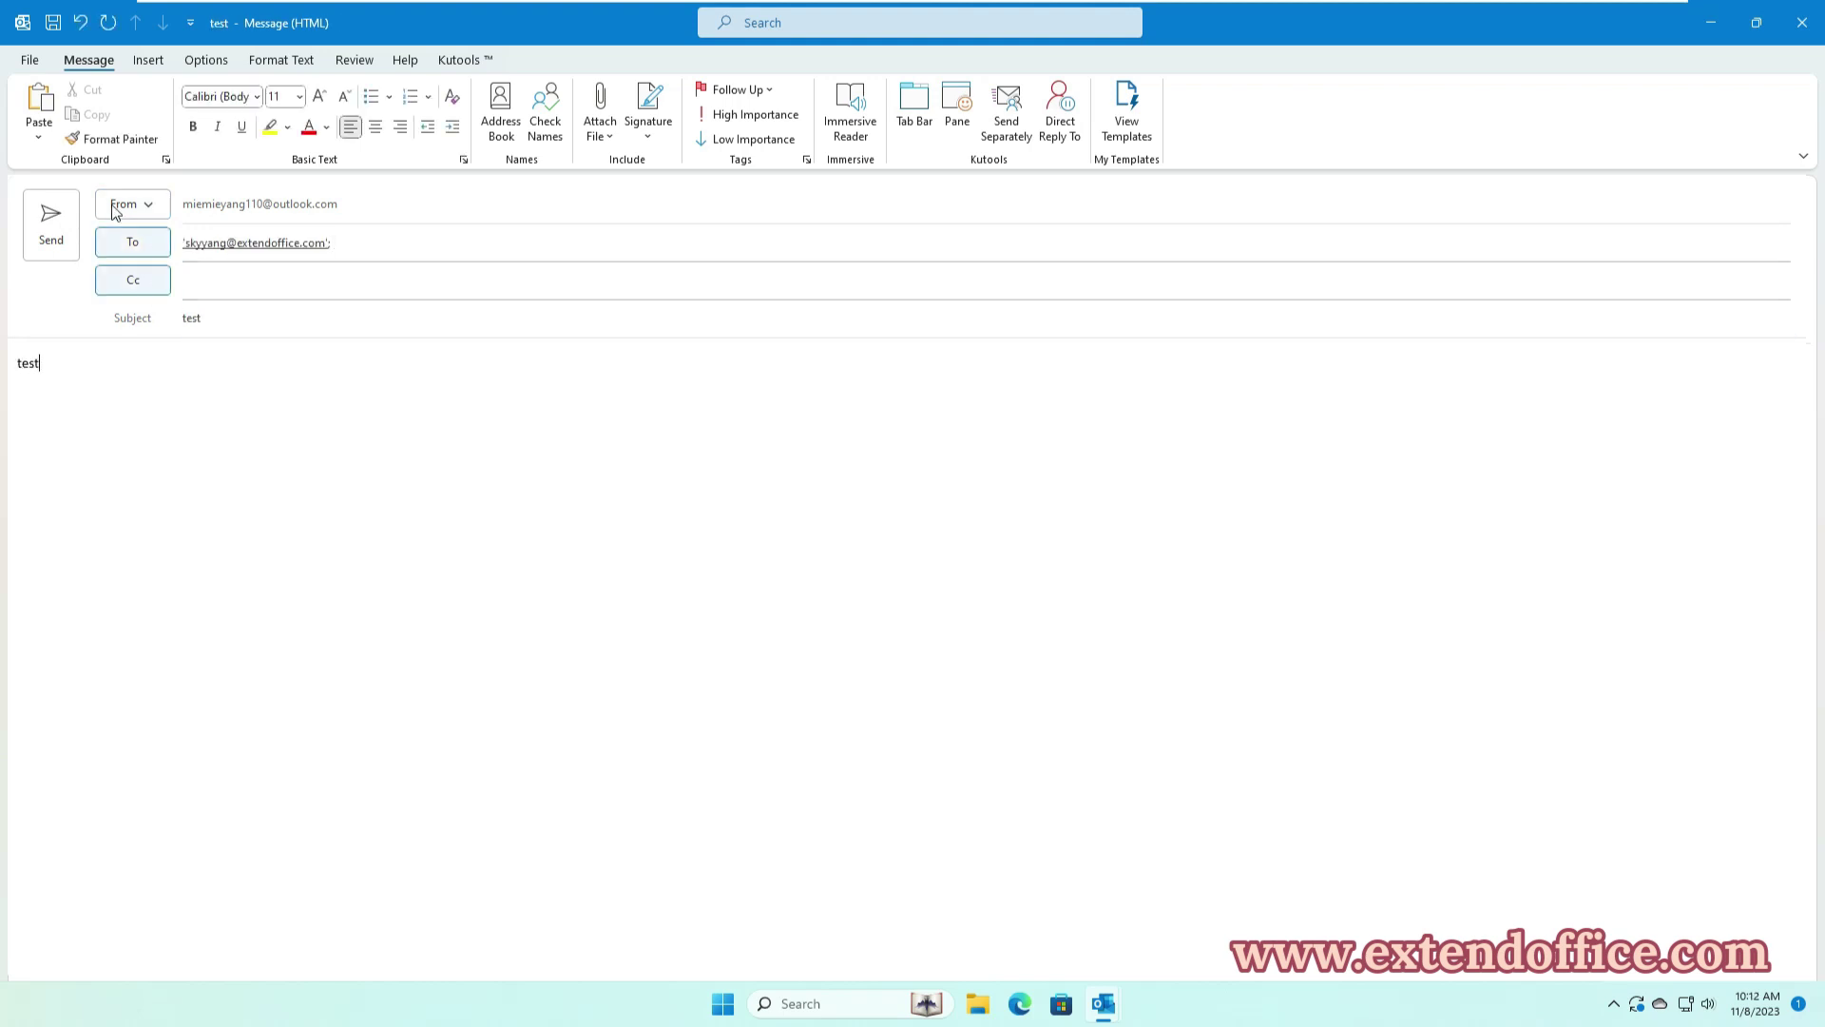
pyautogui.click(52, 226)
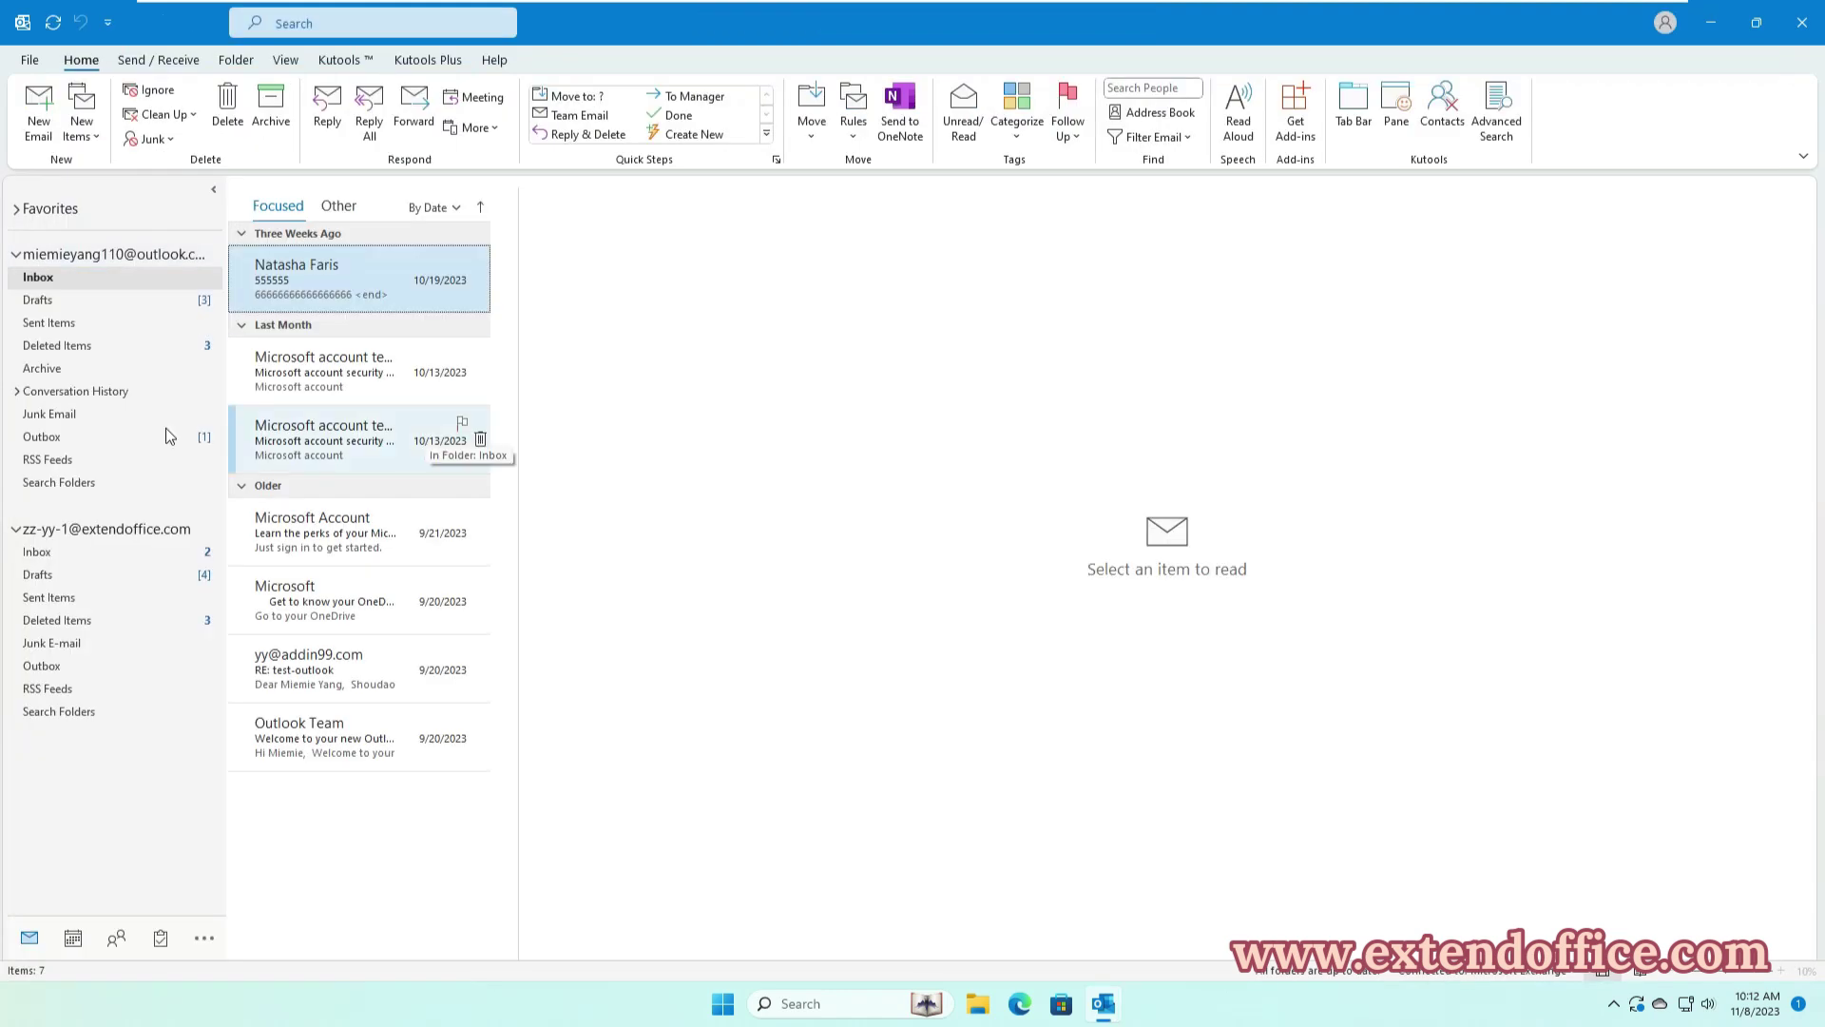
# Add the Defer Until date/time field as an Outbox column before Sent using the Field Chooser
pyautogui.click(55, 441)
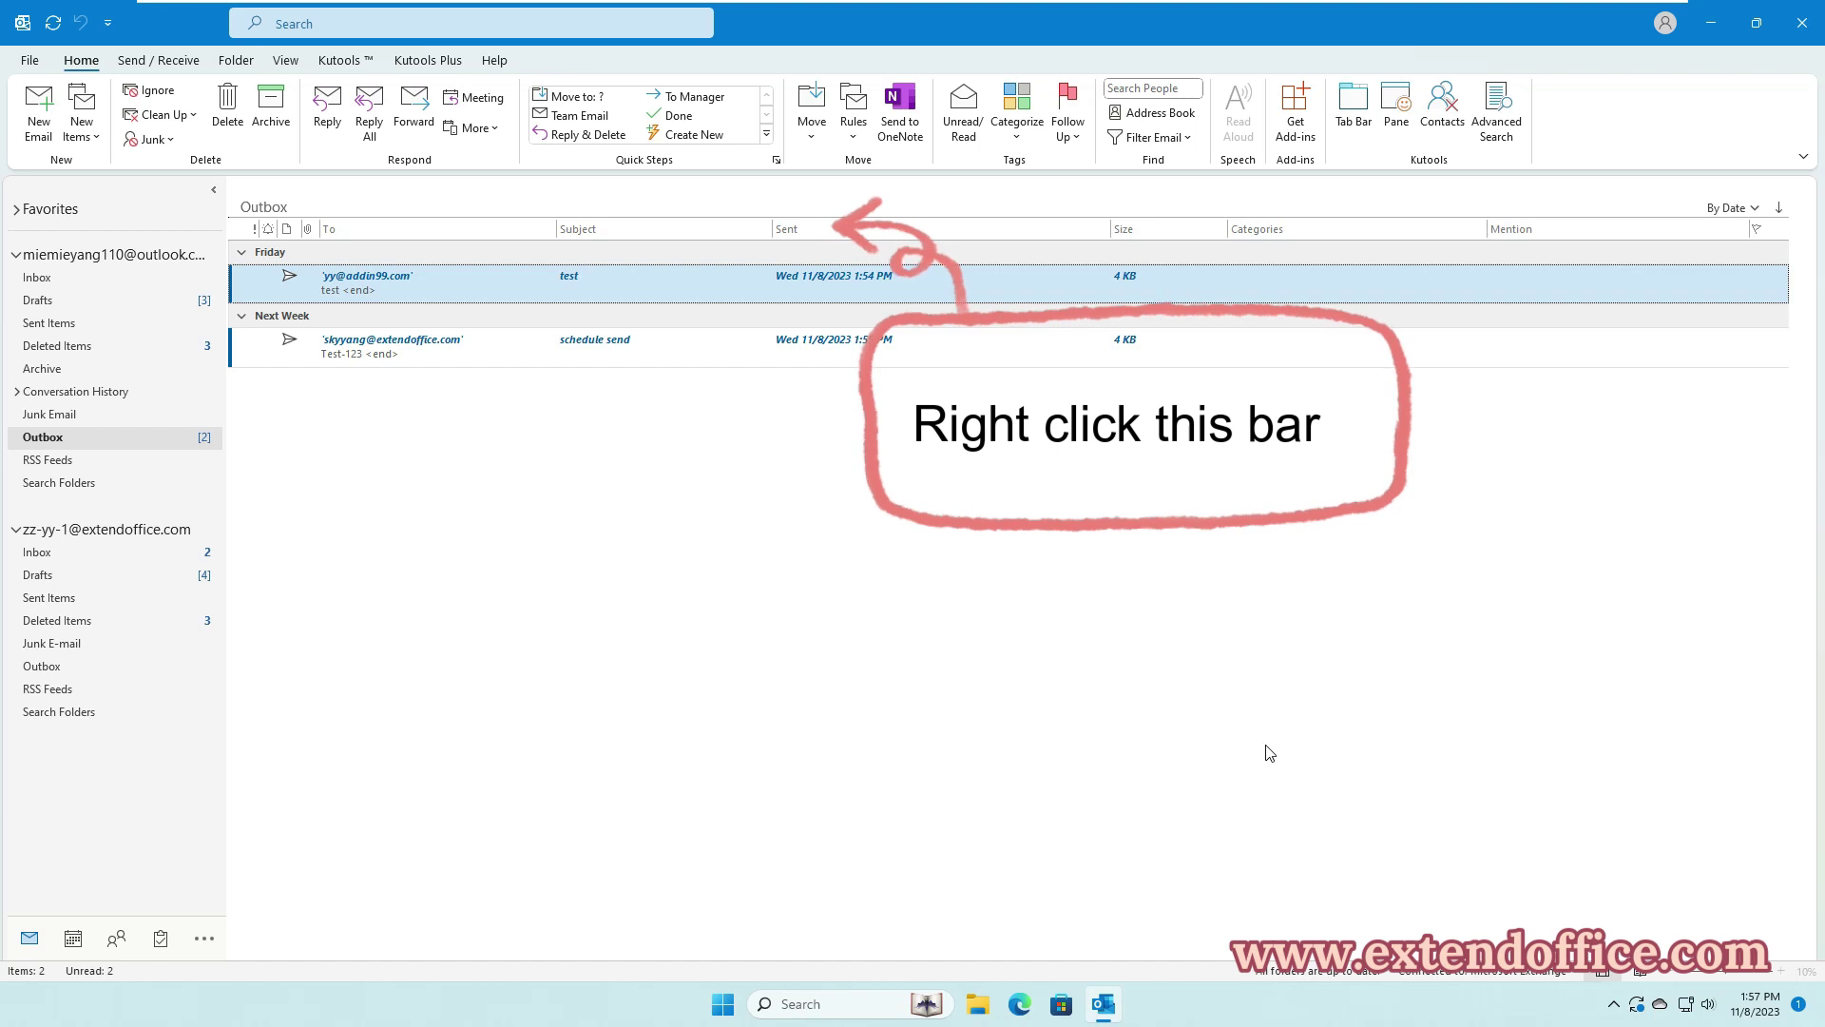
pyautogui.rightClick(684, 234)
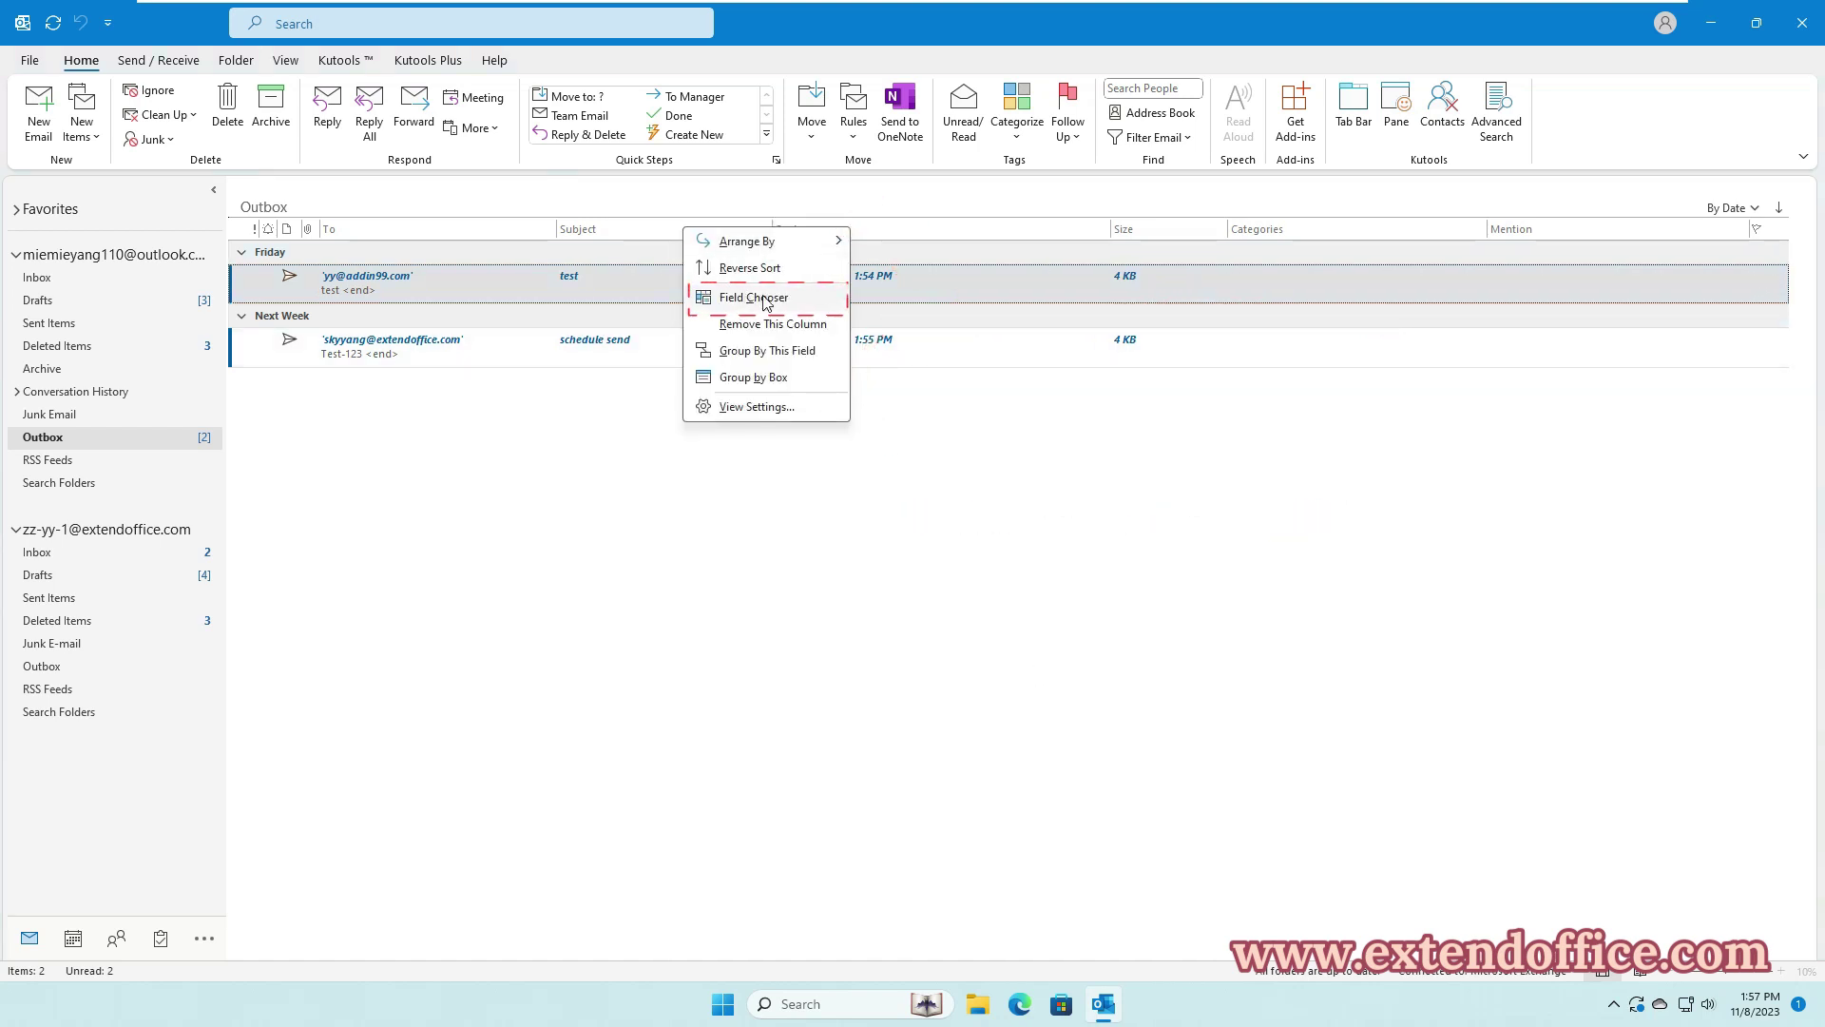
pyautogui.click(808, 305)
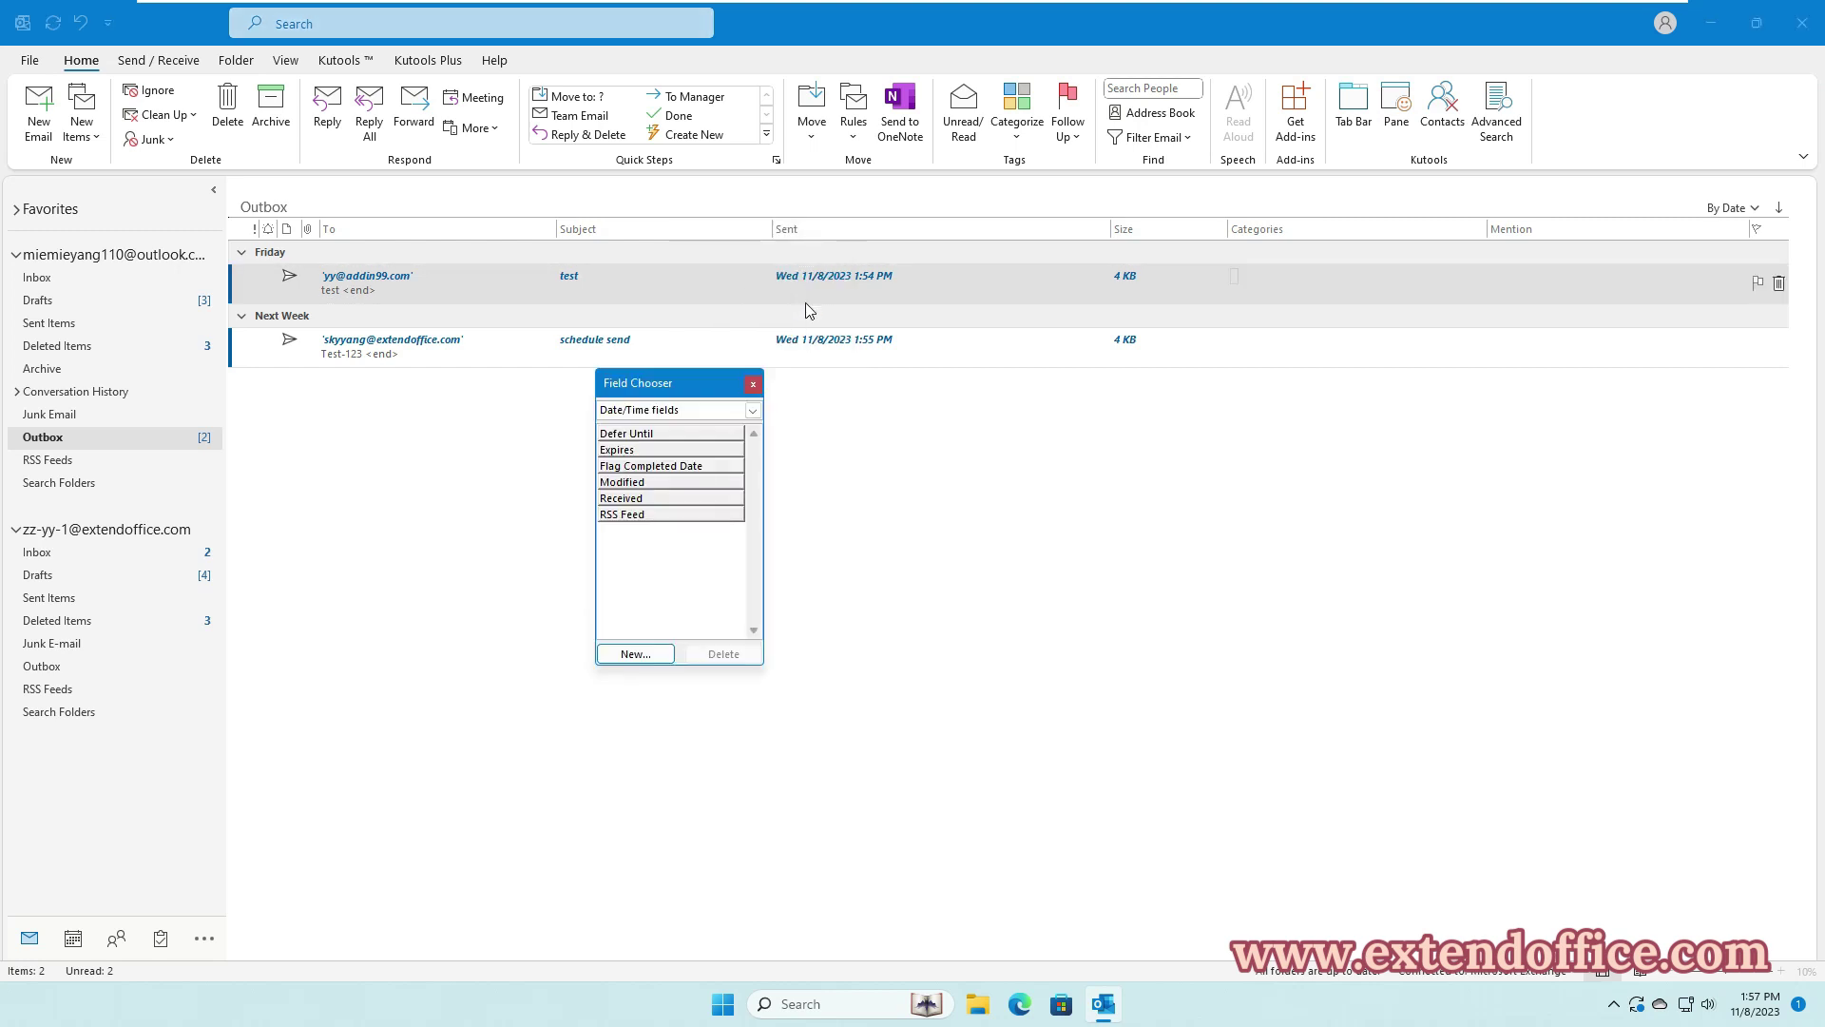
pyautogui.click(752, 410)
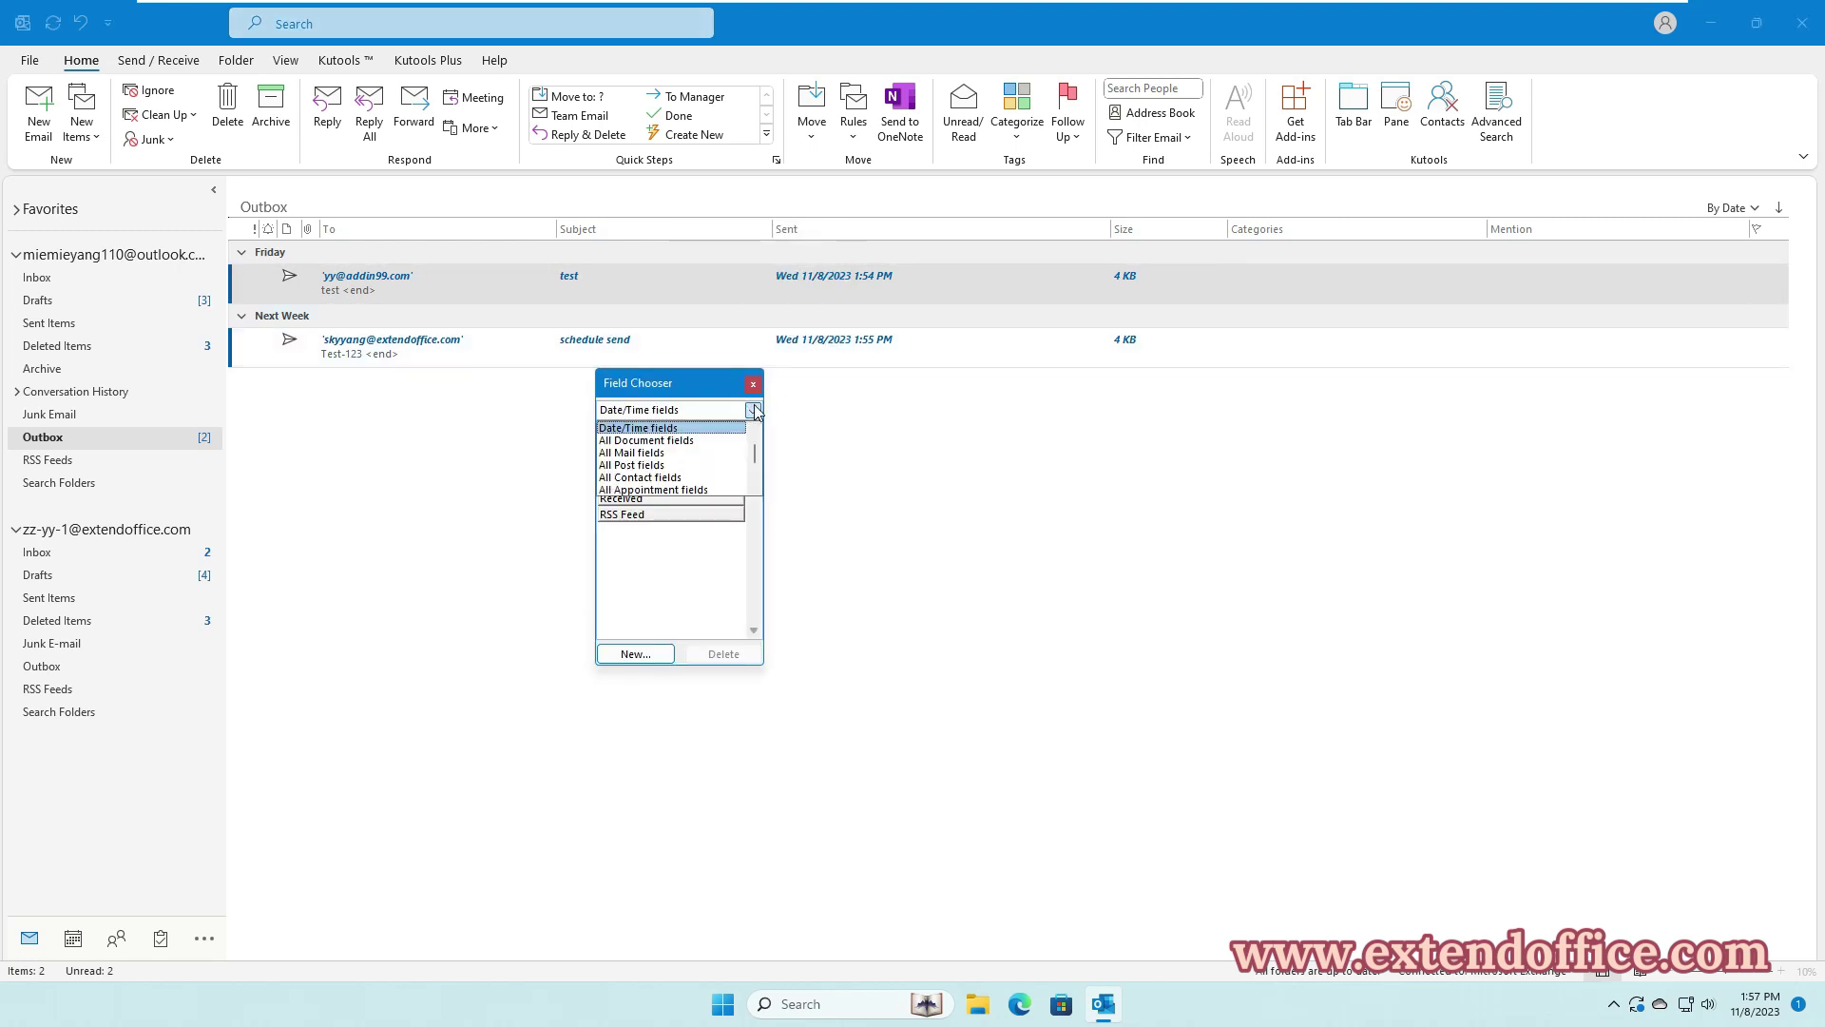
pyautogui.click(699, 429)
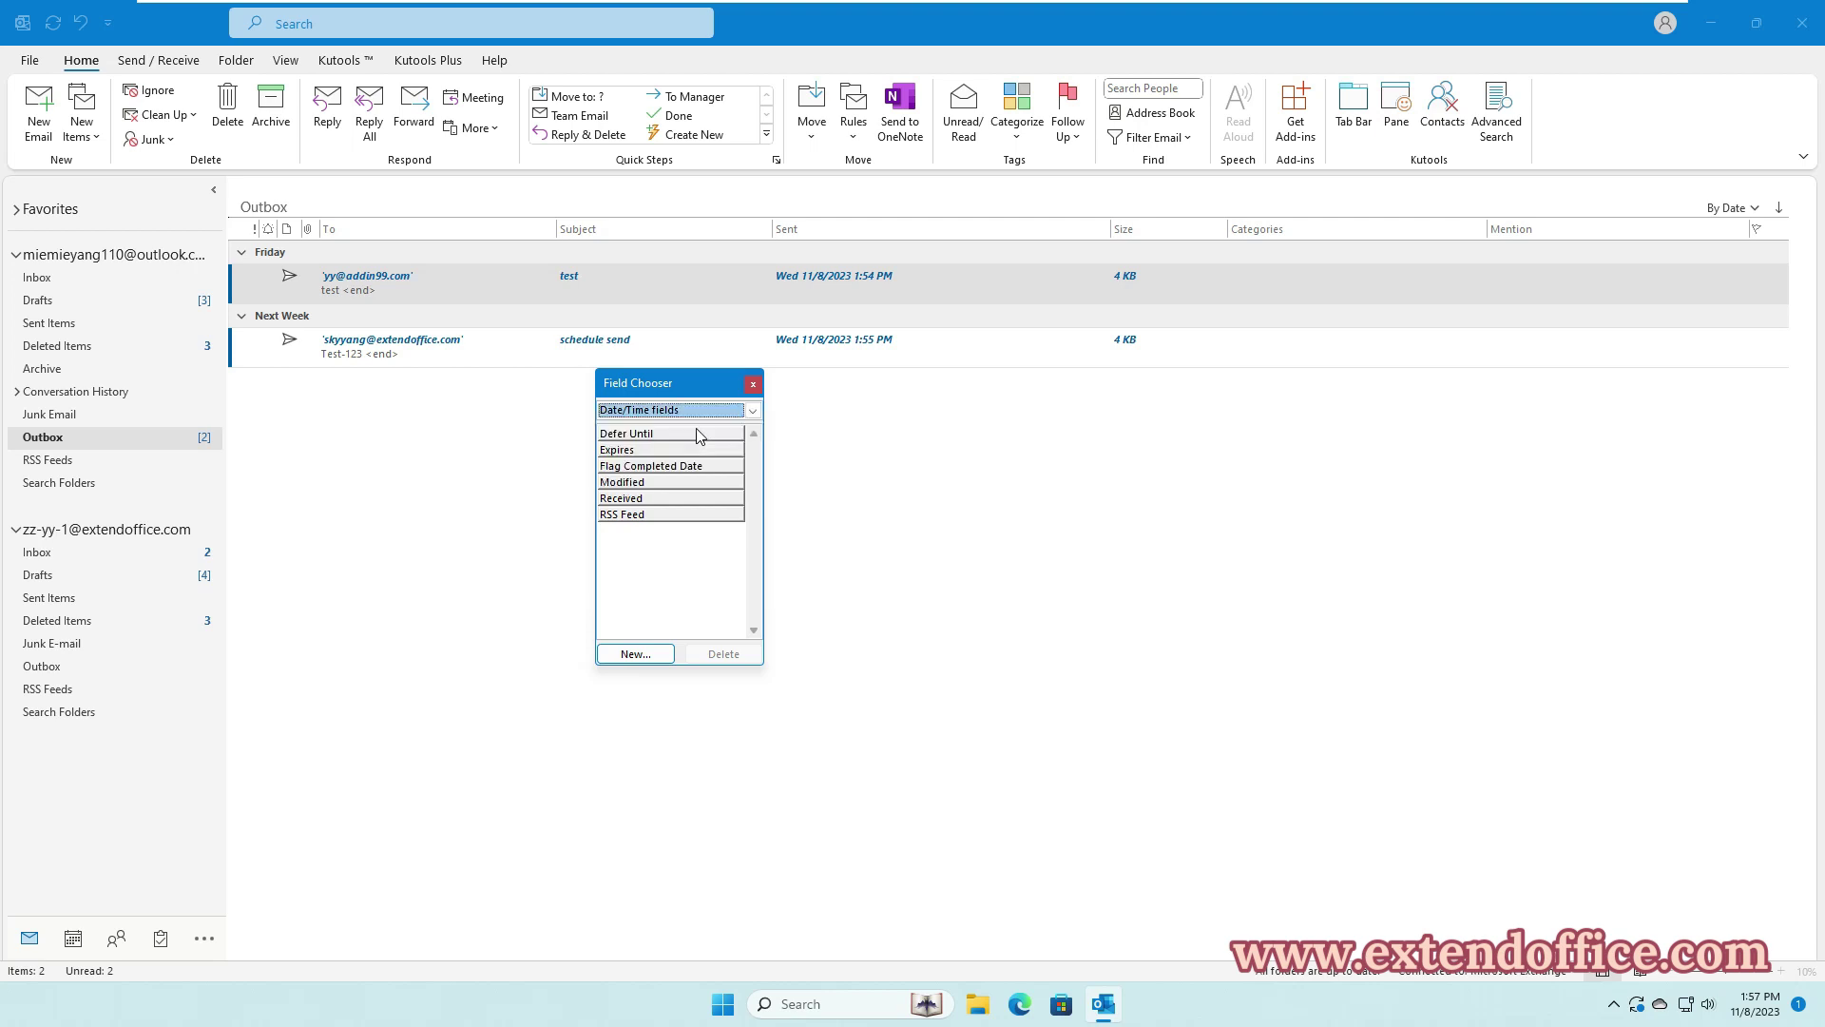
pyautogui.click(638, 440)
pyautogui.moveTo(645, 443); pyautogui.dragTo(778, 231)
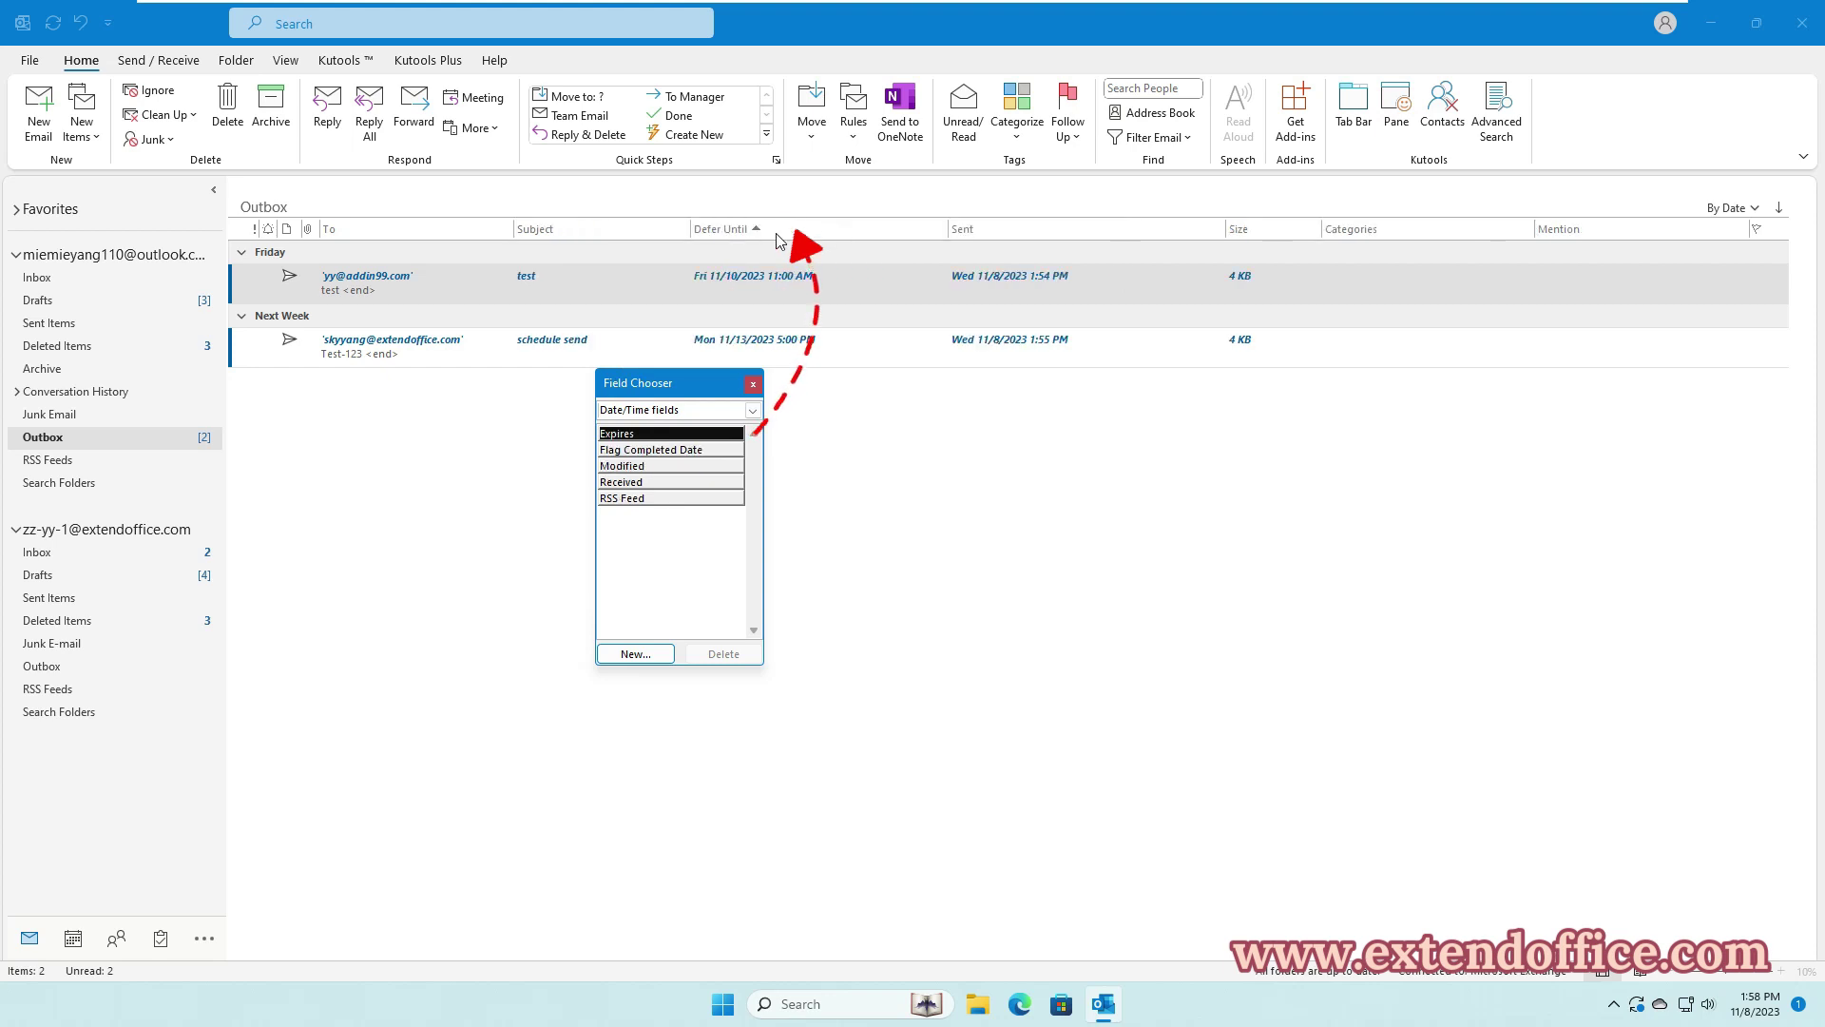
pyautogui.moveTo(713, 390); pyautogui.dragTo(744, 429)
pyautogui.click(785, 422)
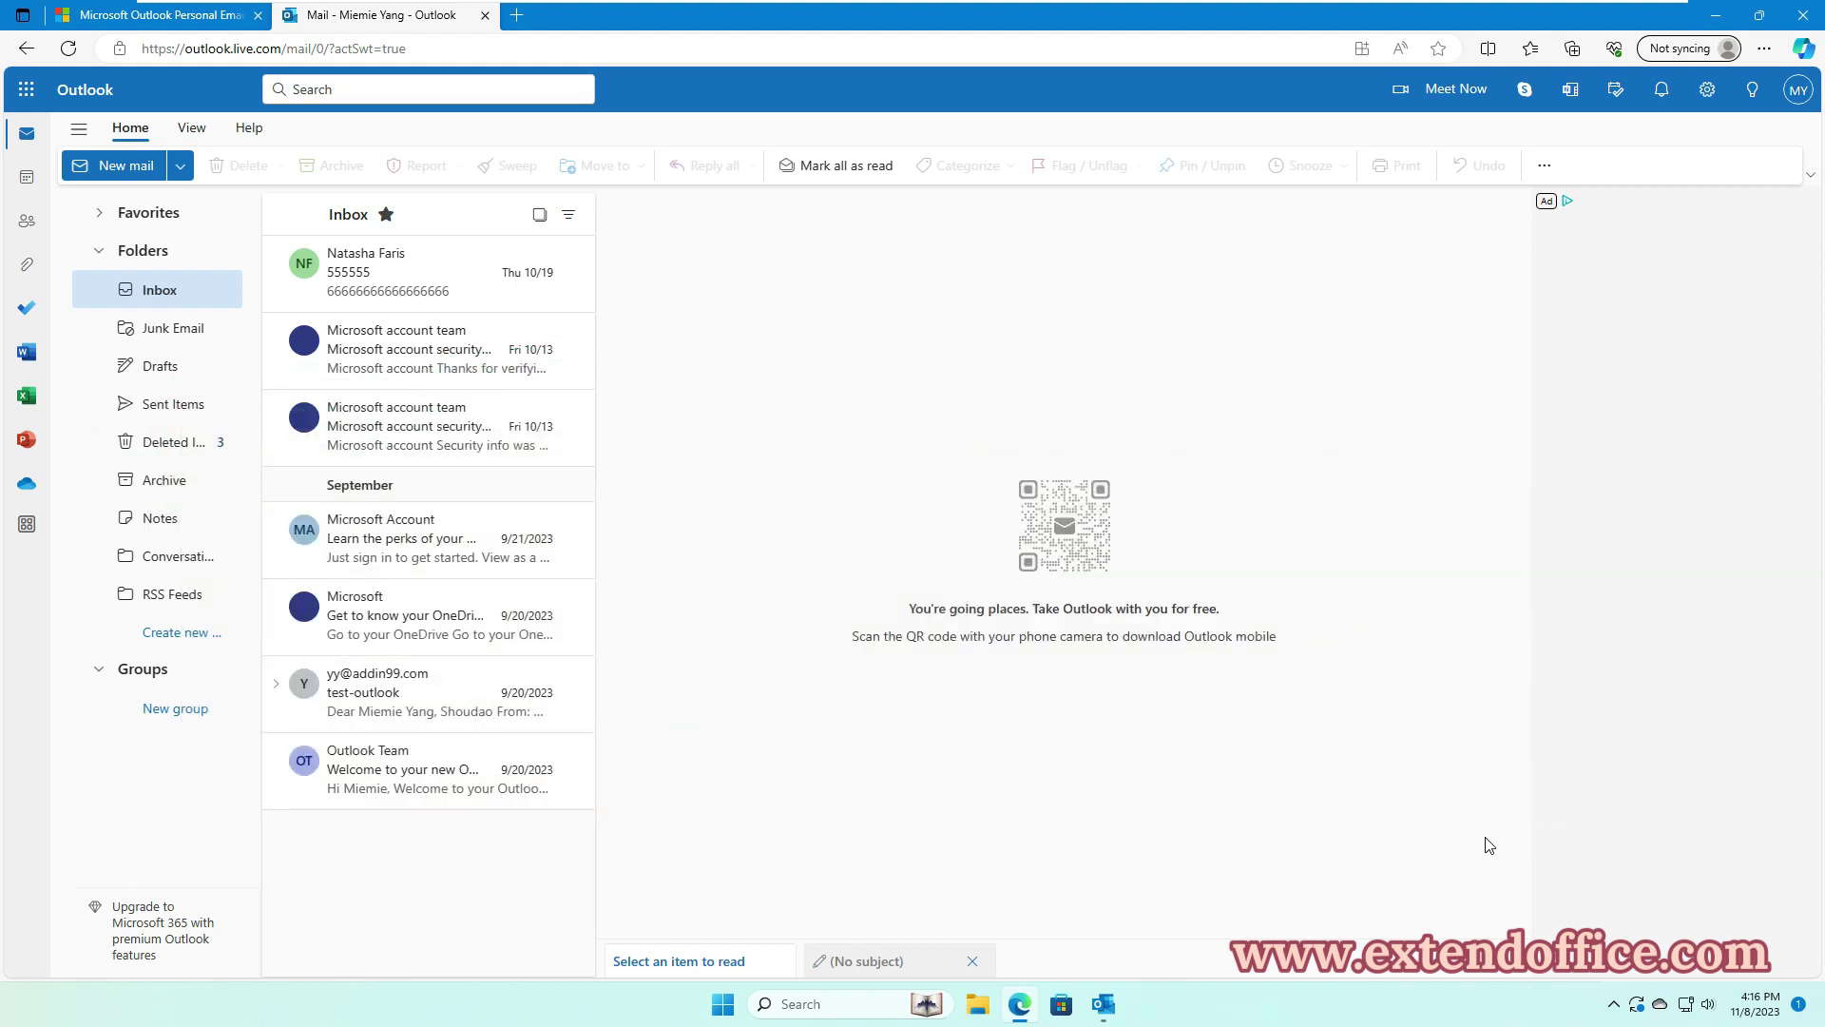
# Start a web message to the first suggested contact with subject 'delay sending' and body 'test'
pyautogui.click(126, 165)
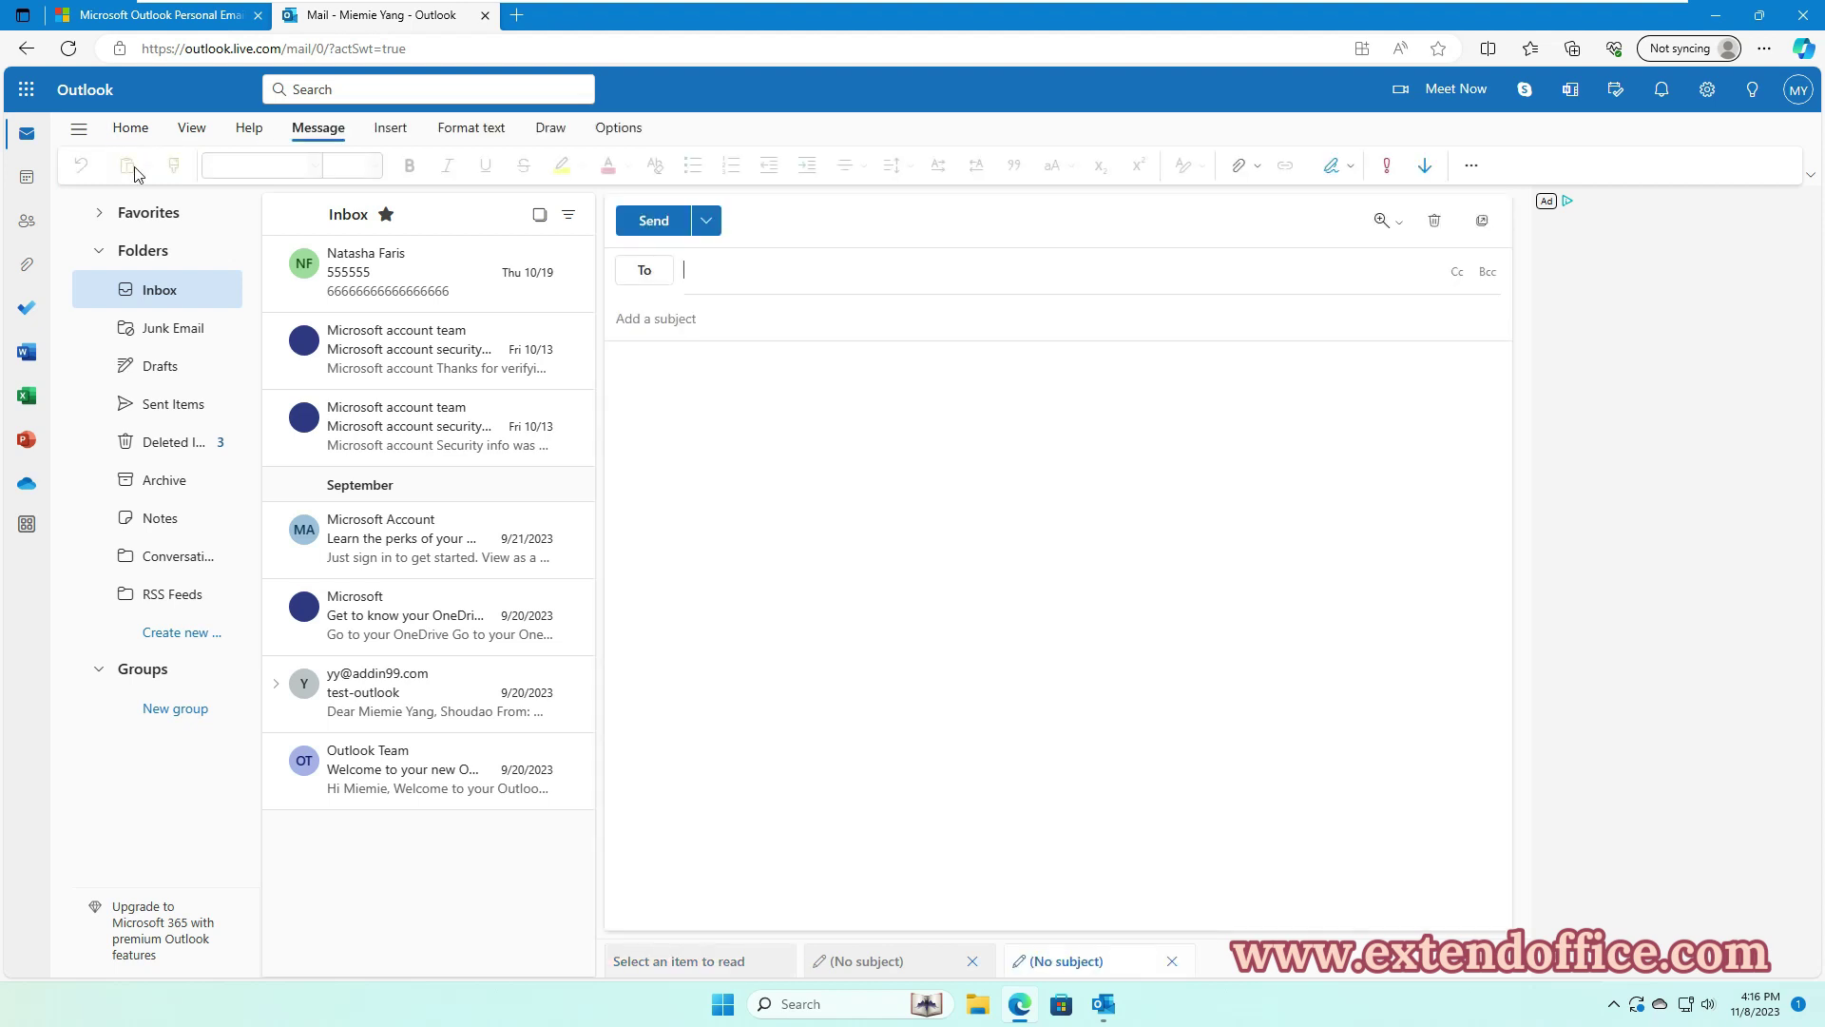
pyautogui.click(722, 271)
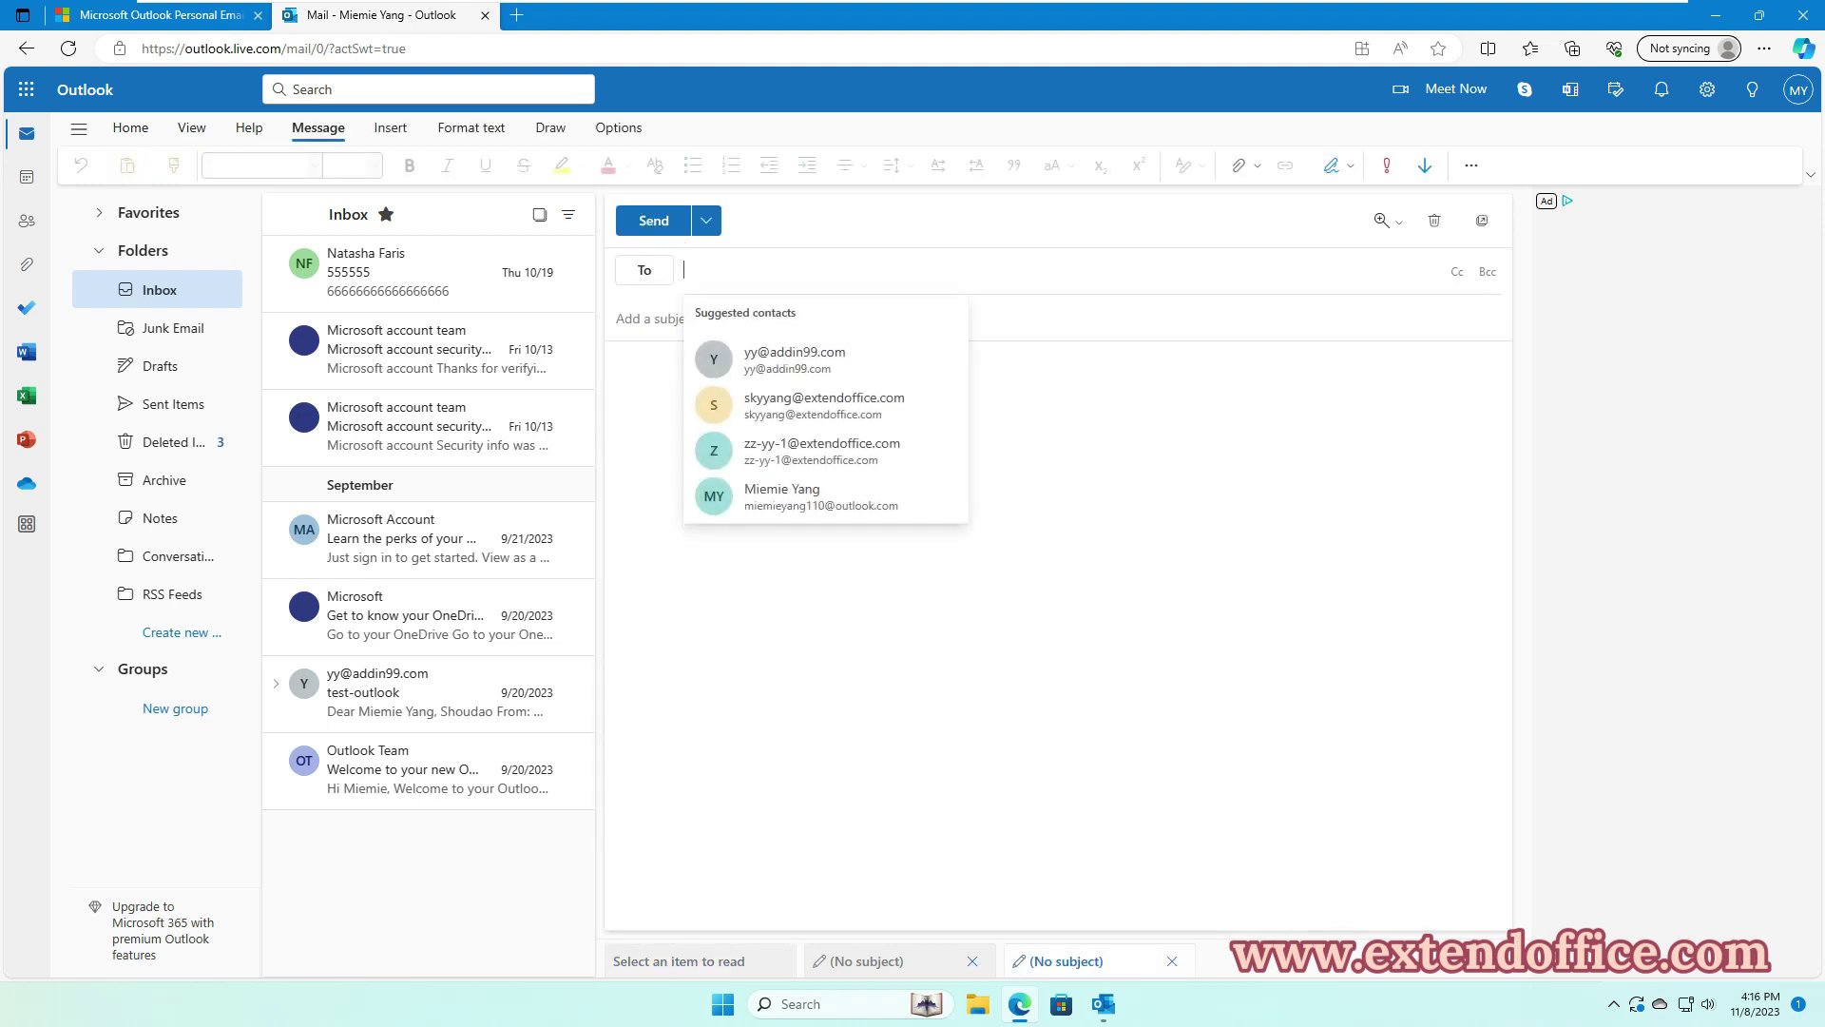
pyautogui.click(785, 353)
pyautogui.write('delay sending')
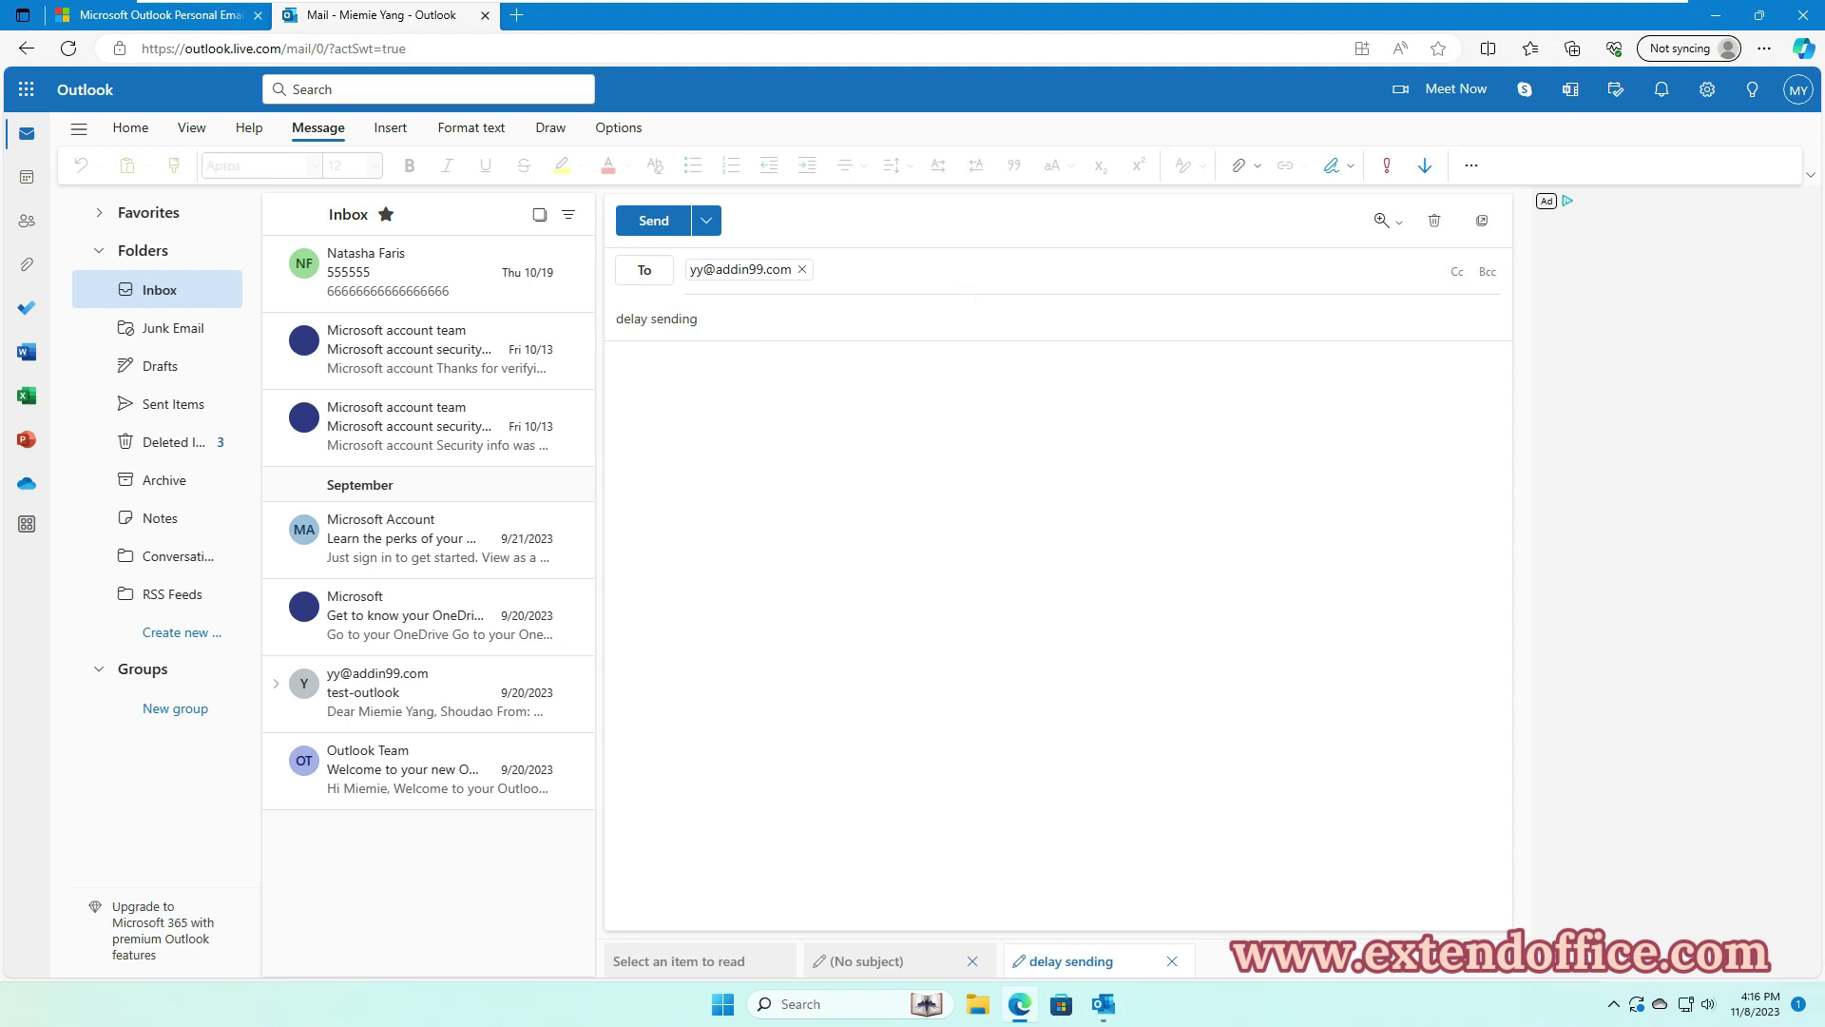
pyautogui.press('Tab')
pyautogui.write('t')
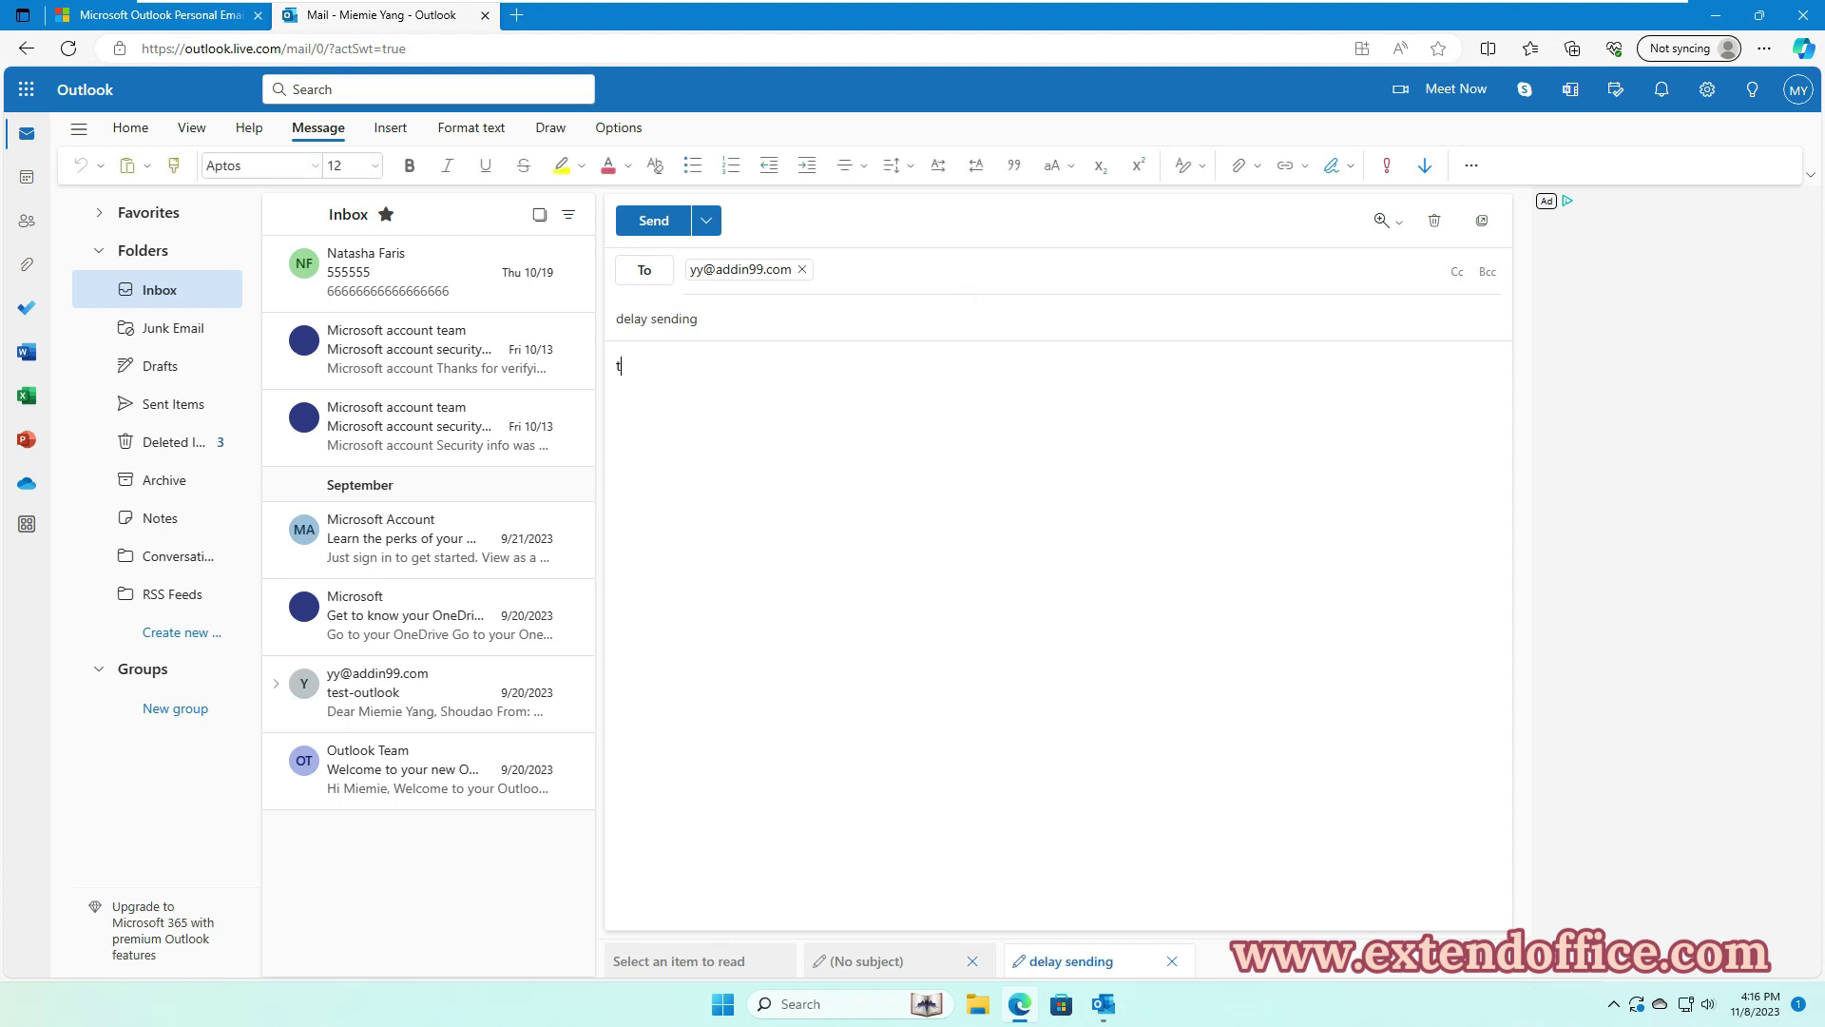
pyautogui.write('est')
# Schedule the message to send on November 13, 2023 at 9:30 AM
pyautogui.click(706, 221)
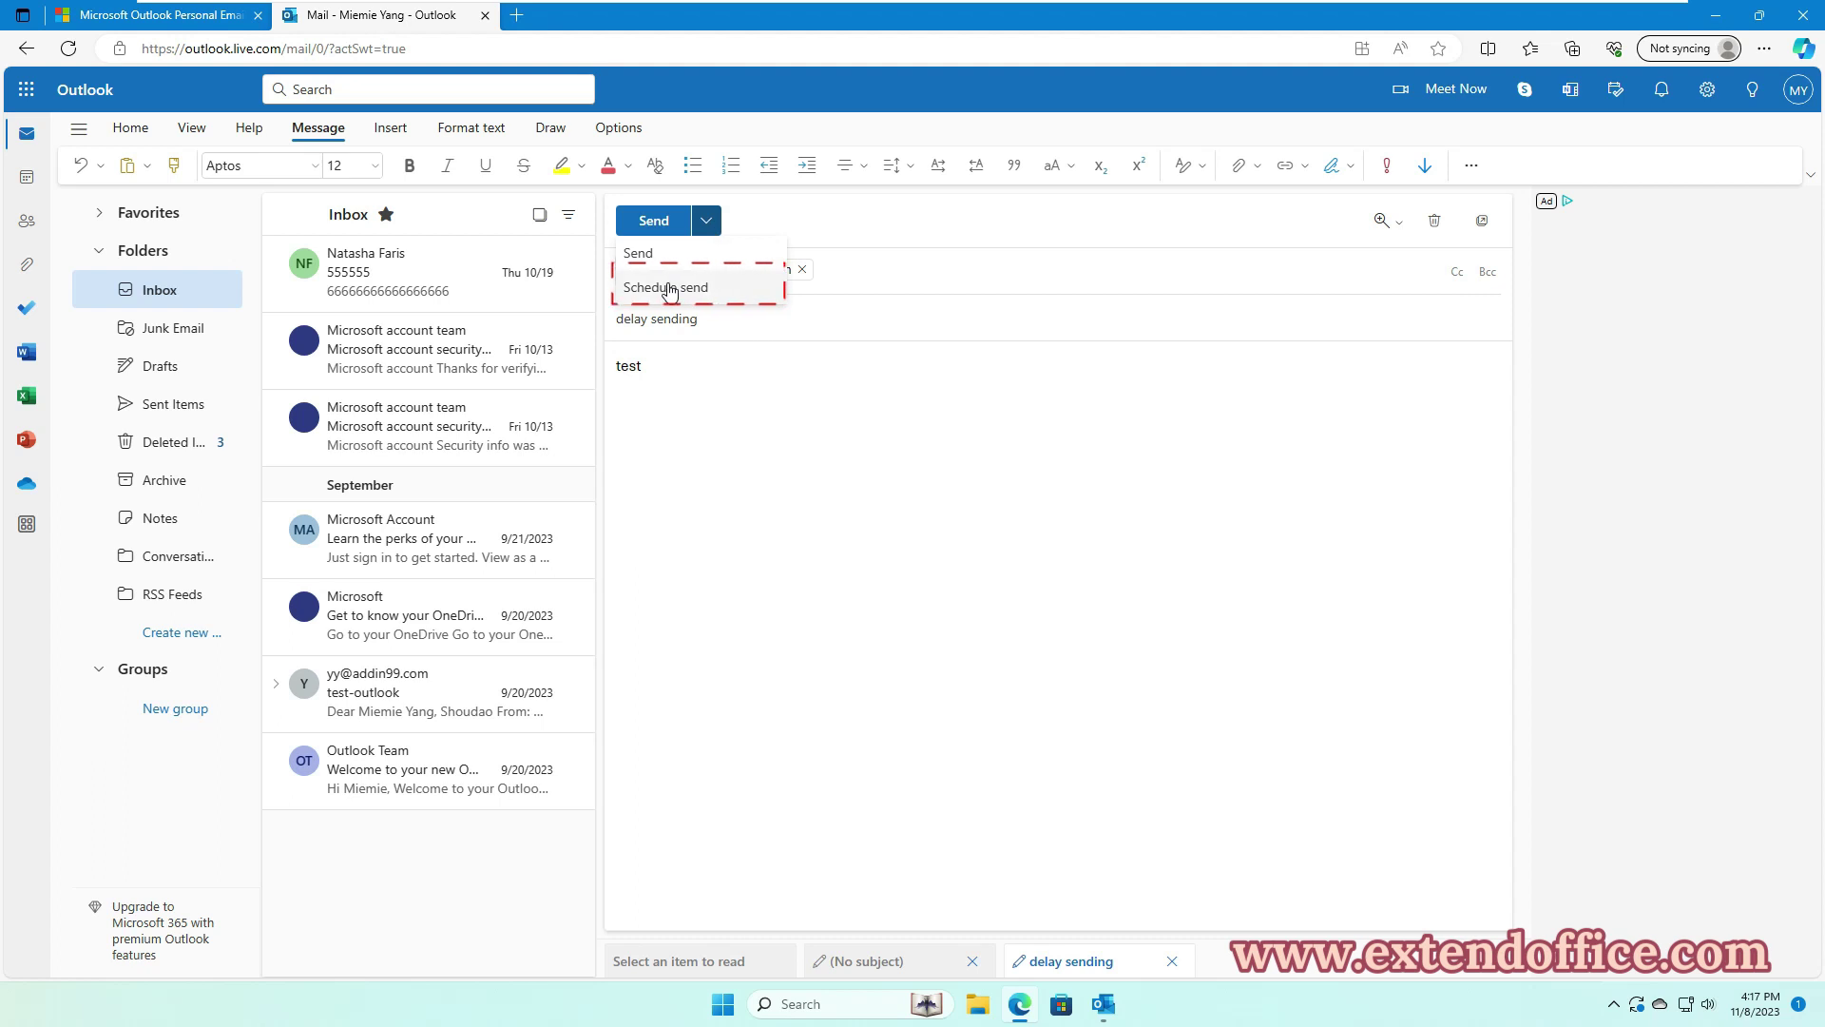
pyautogui.click(724, 299)
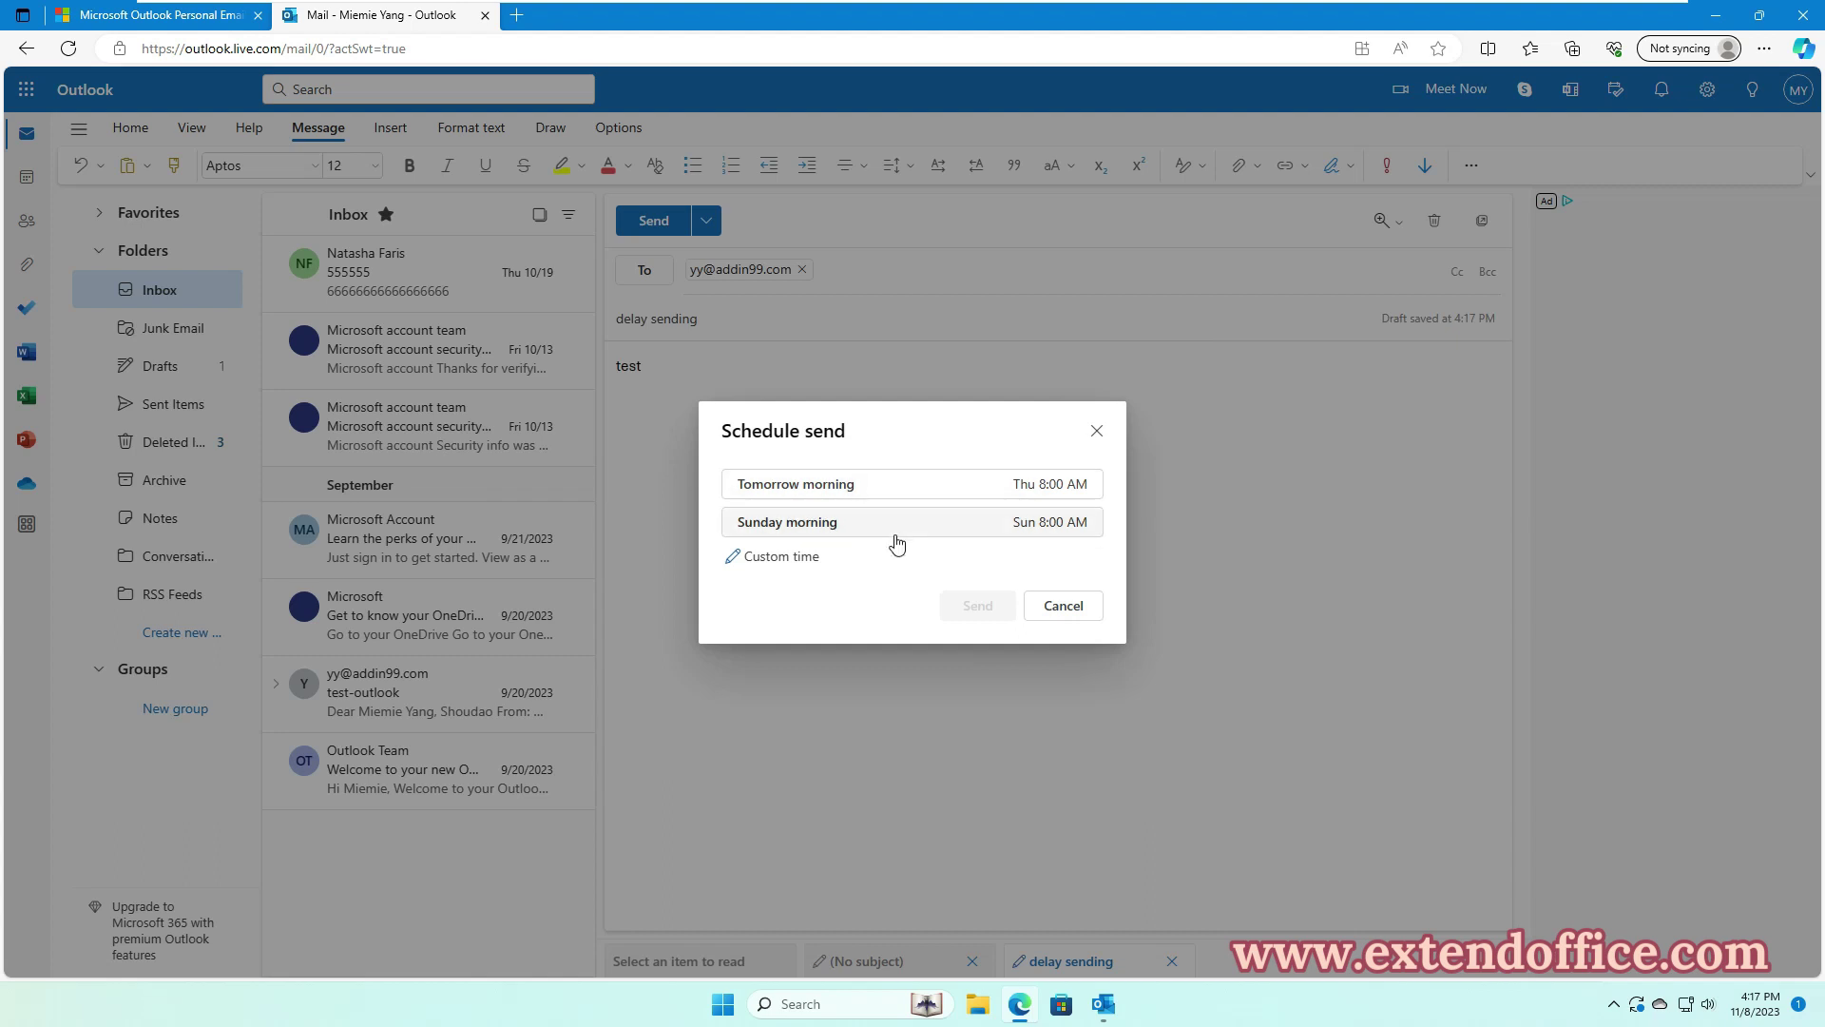
pyautogui.click(782, 558)
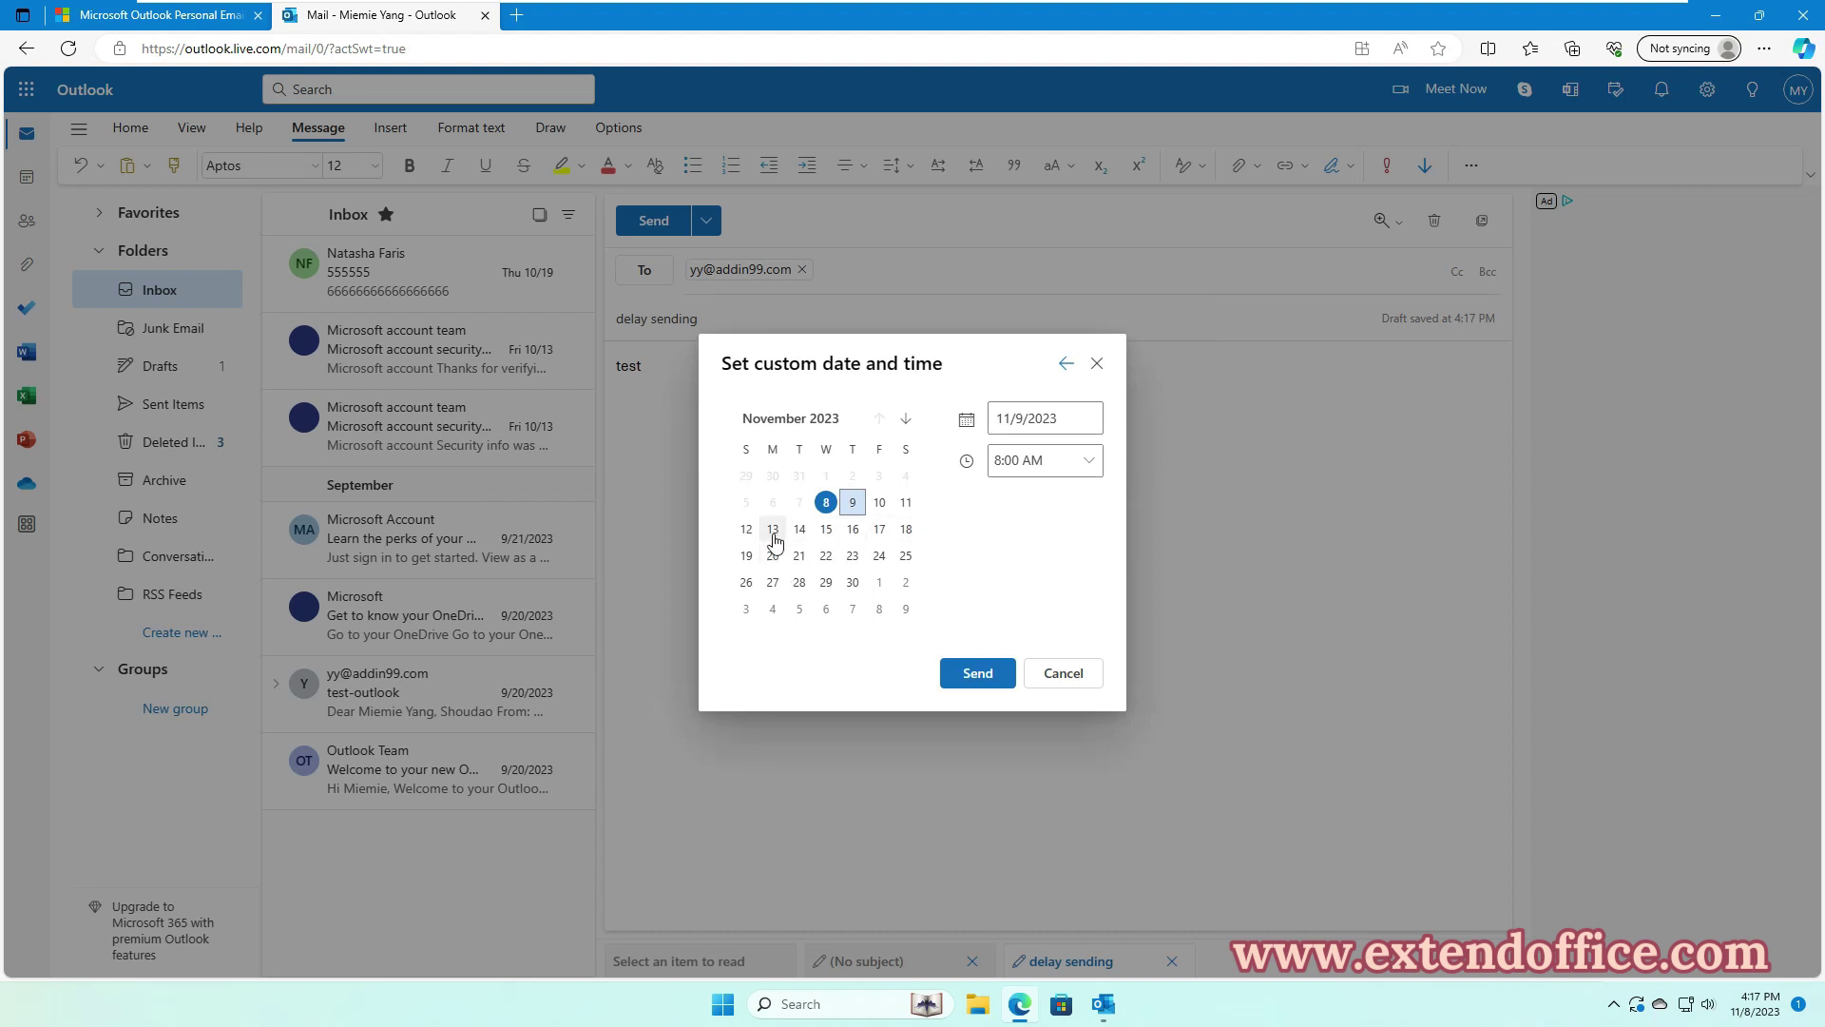
pyautogui.click(774, 534)
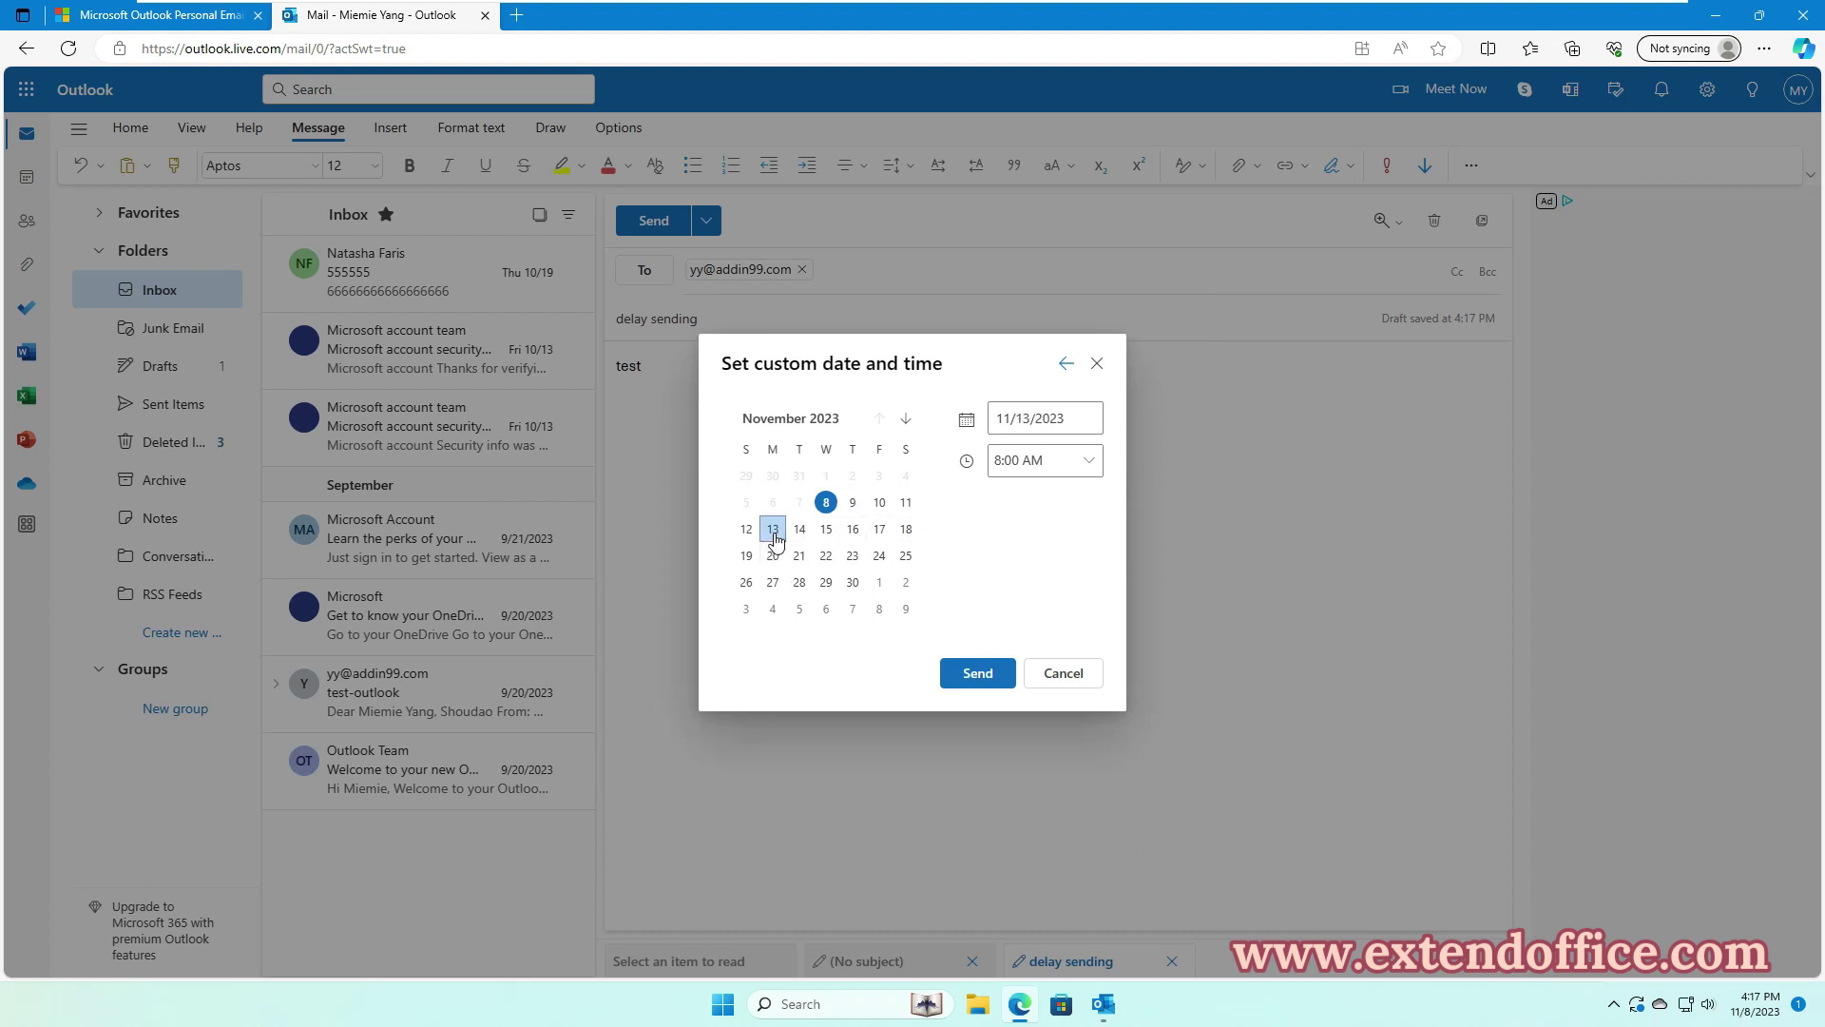
pyautogui.click(1088, 461)
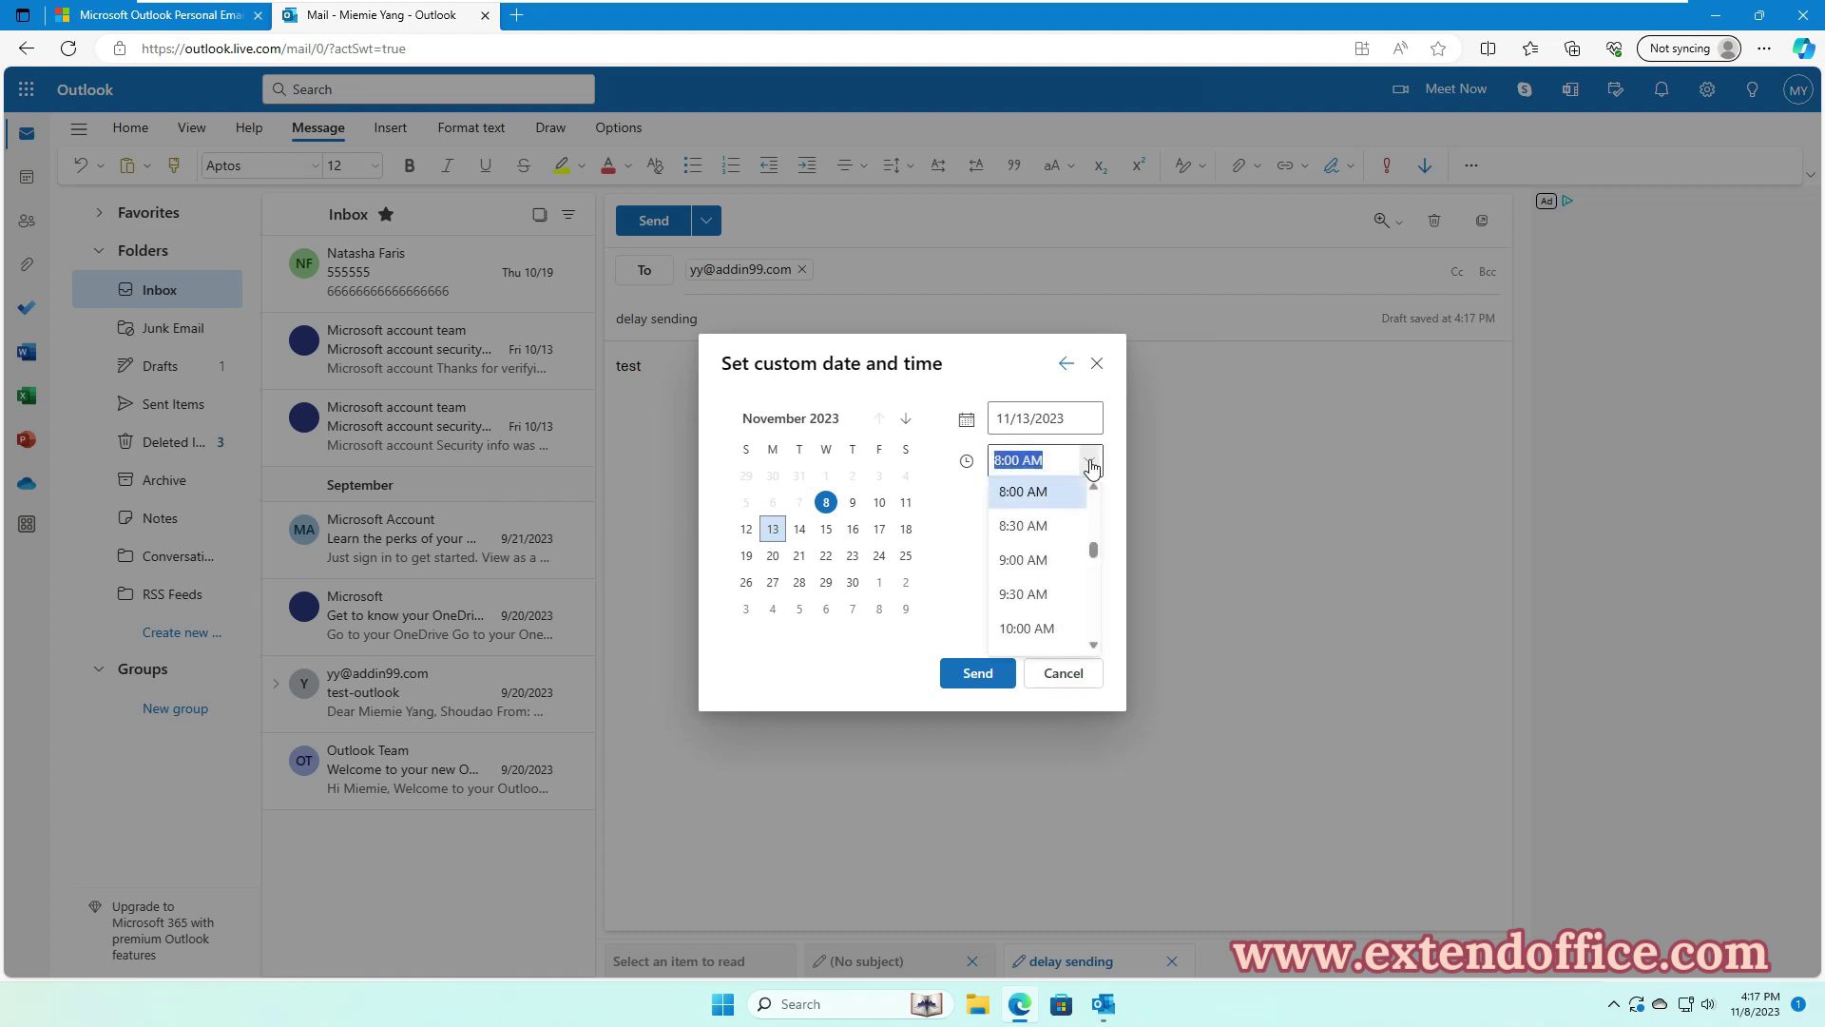
pyautogui.click(1023, 594)
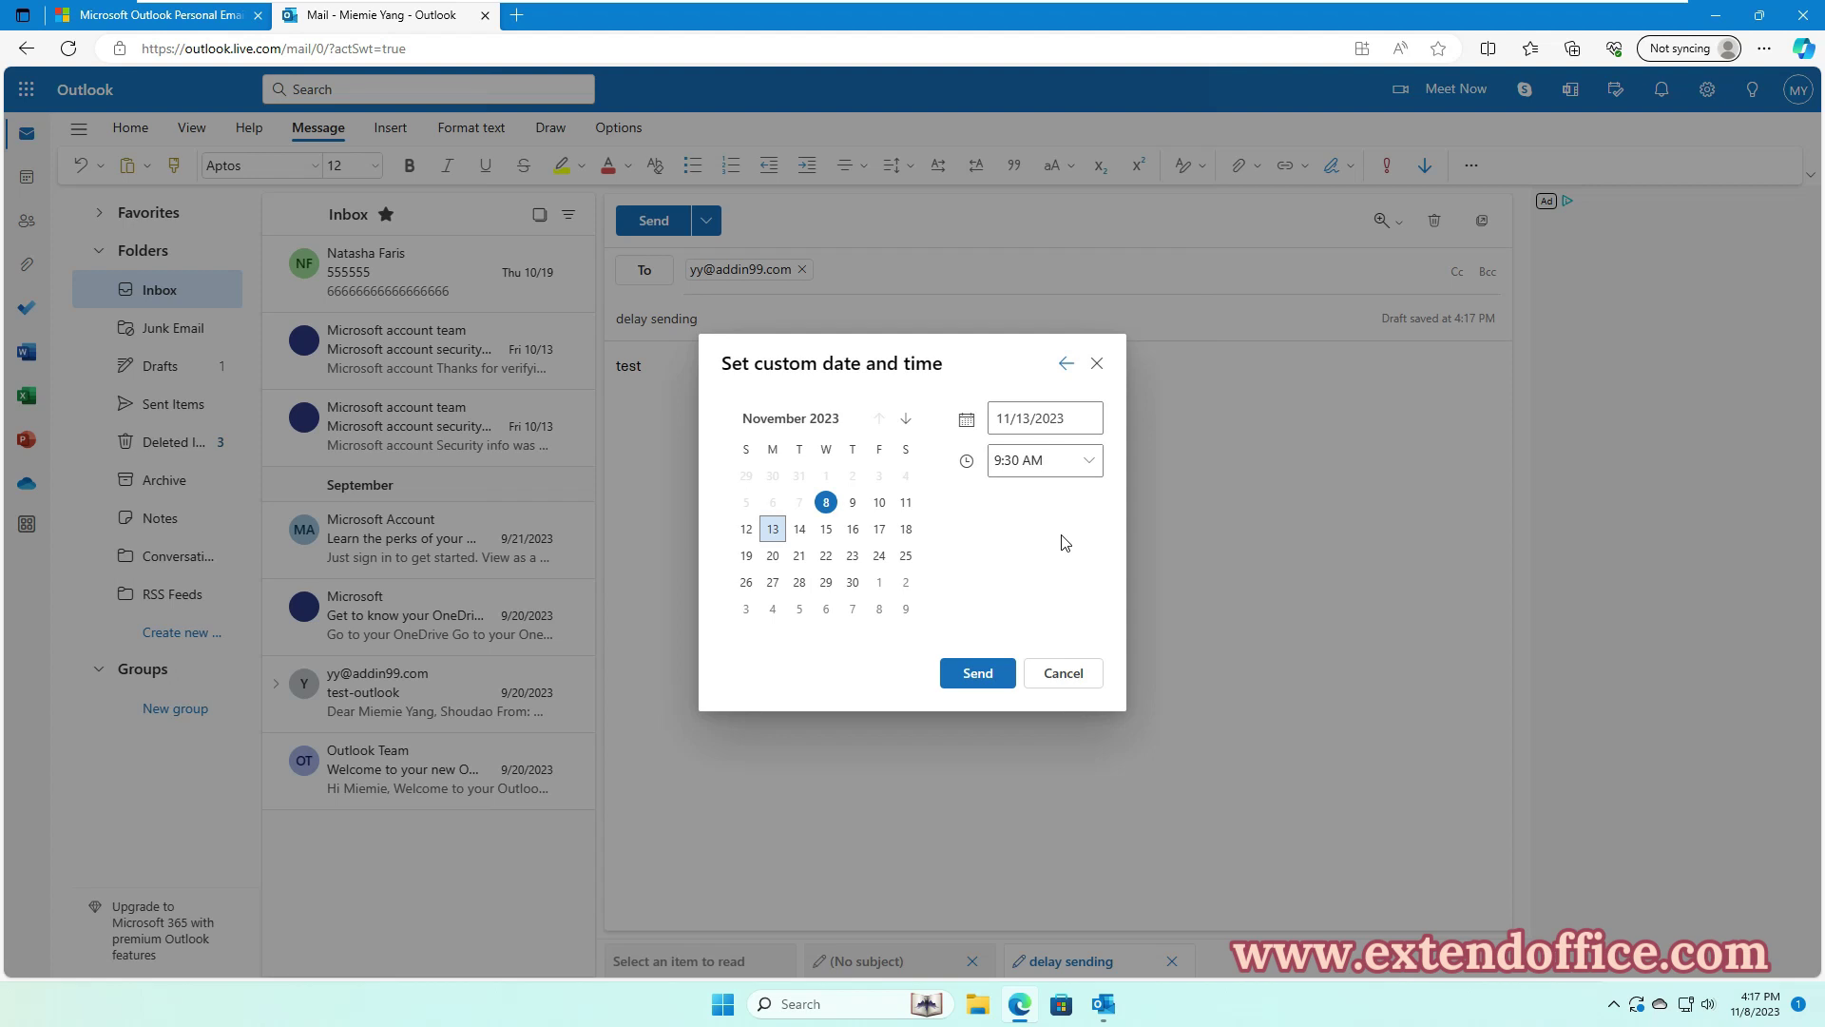
pyautogui.click(978, 677)
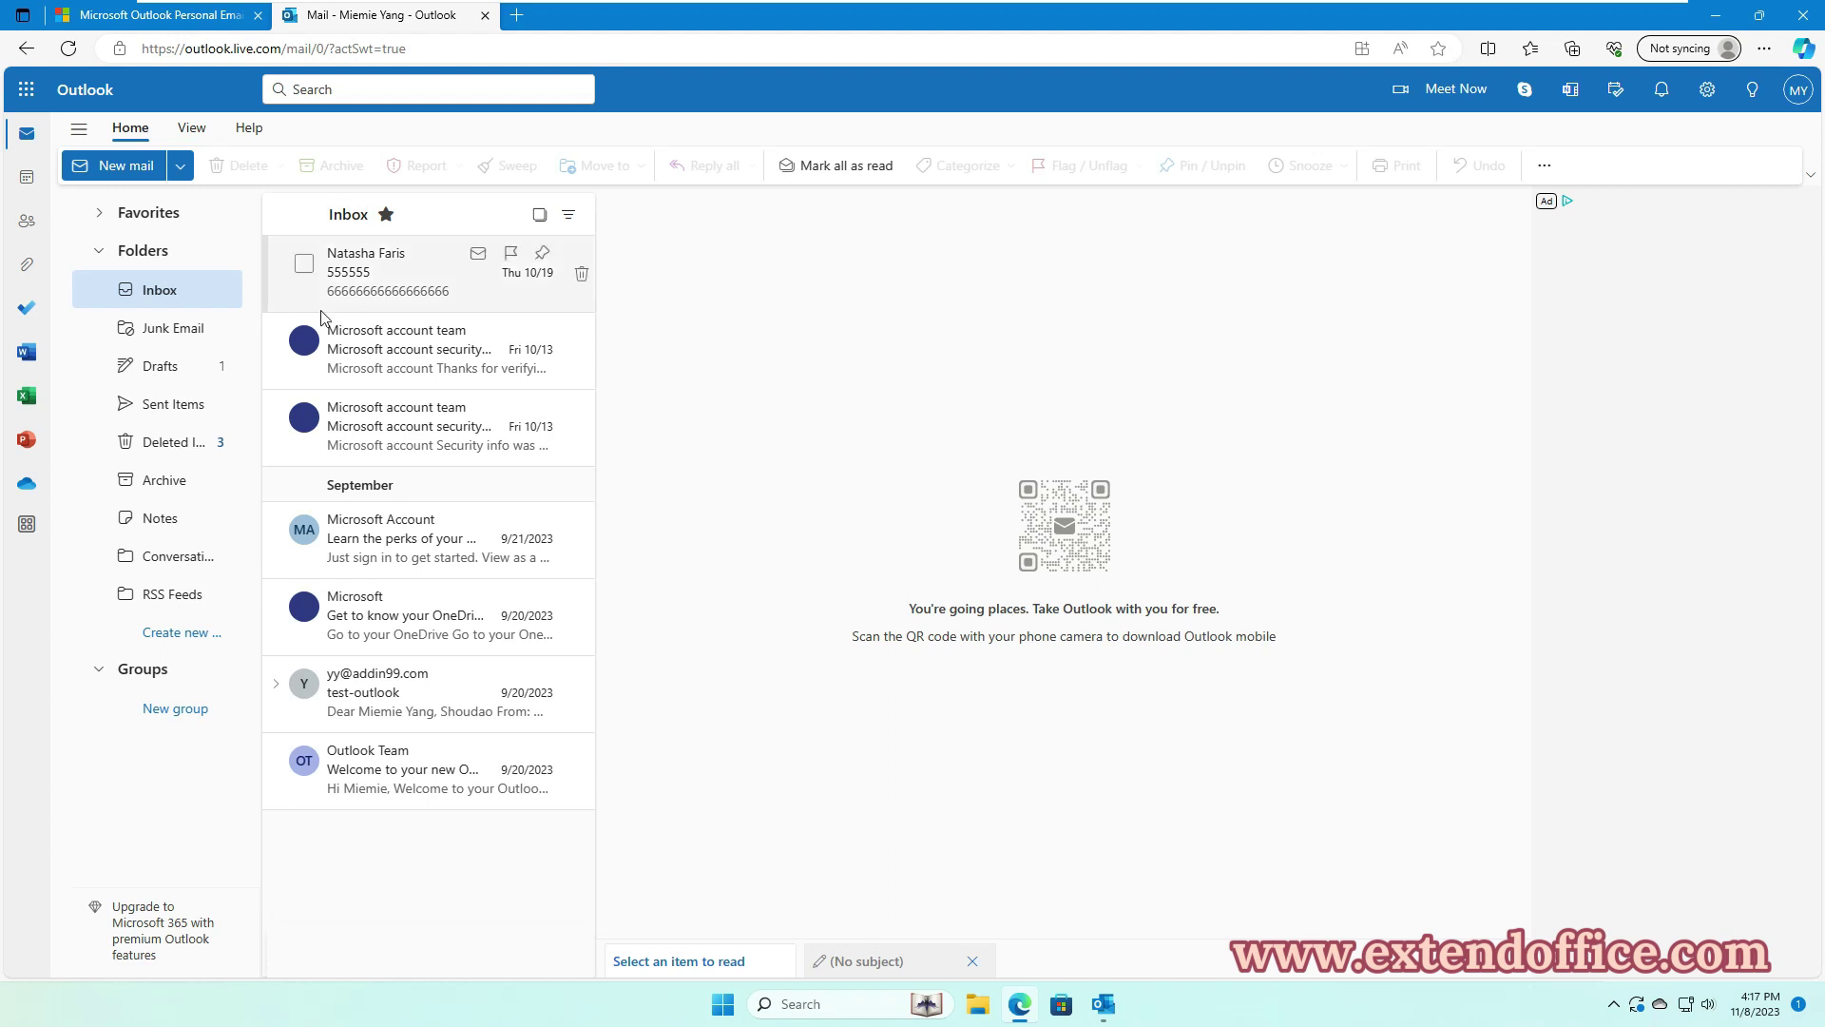
pyautogui.click(171, 371)
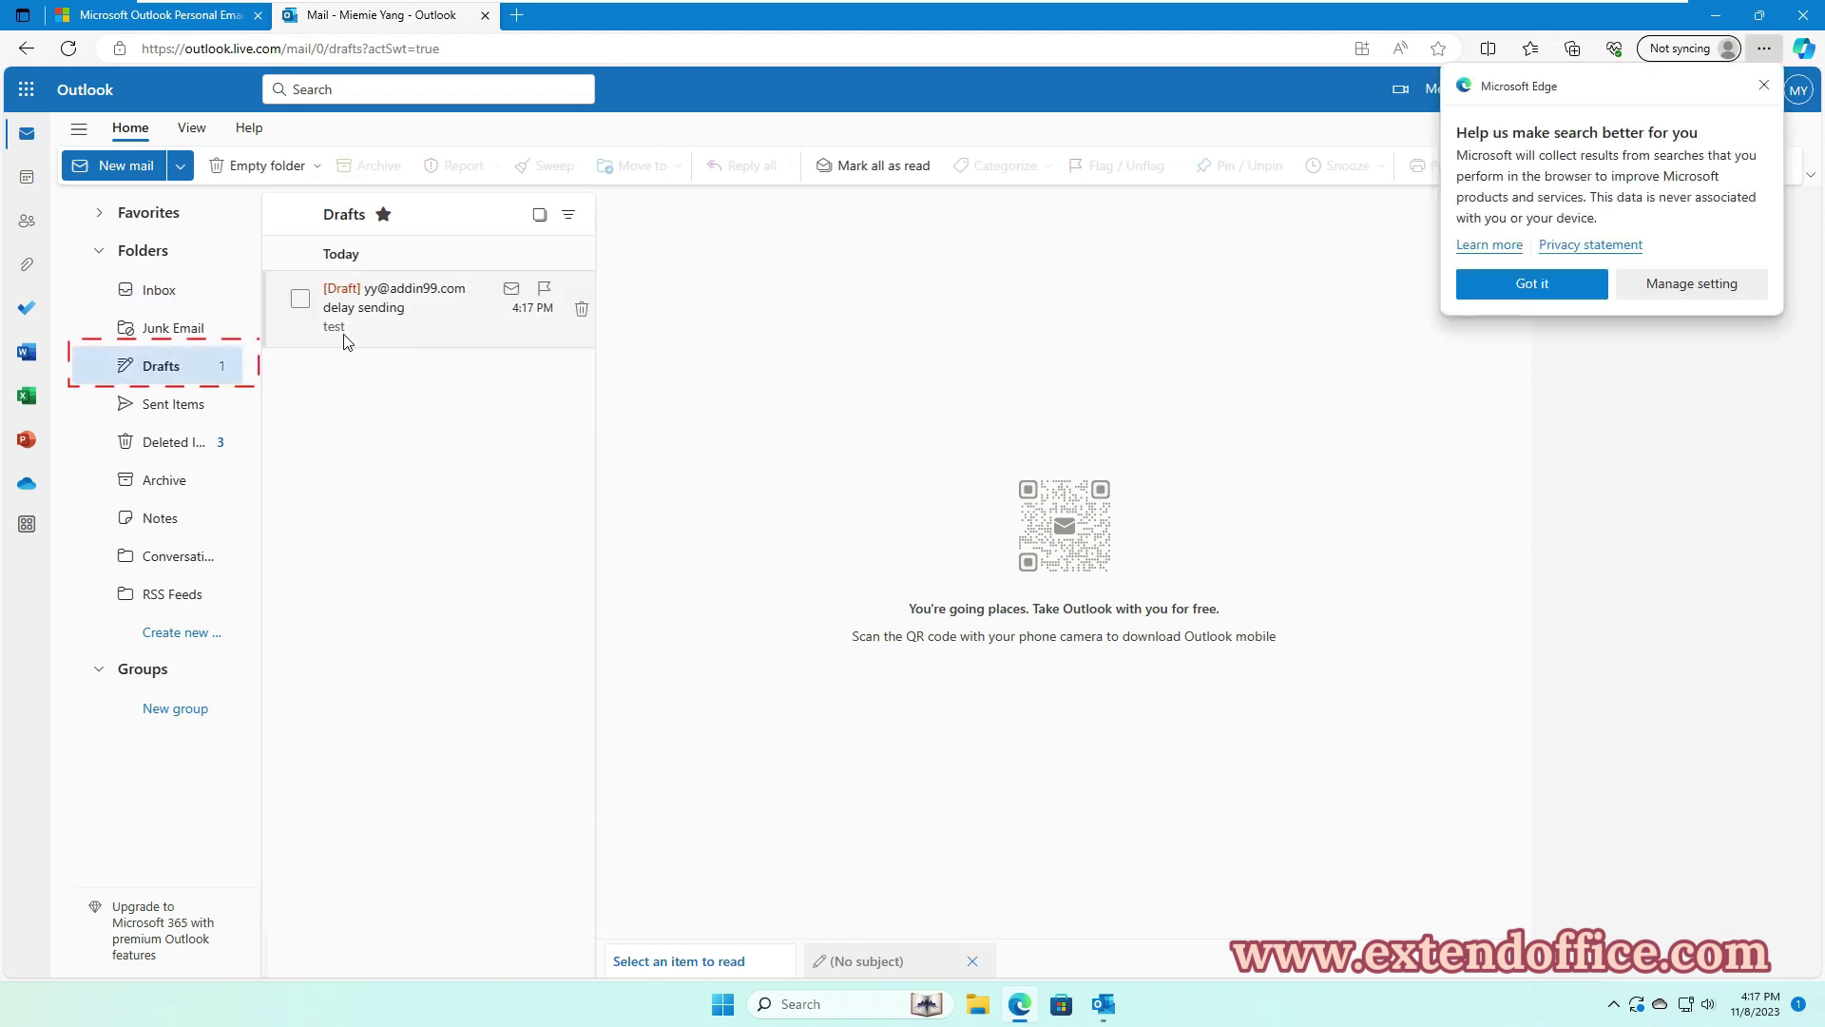
pyautogui.click(383, 326)
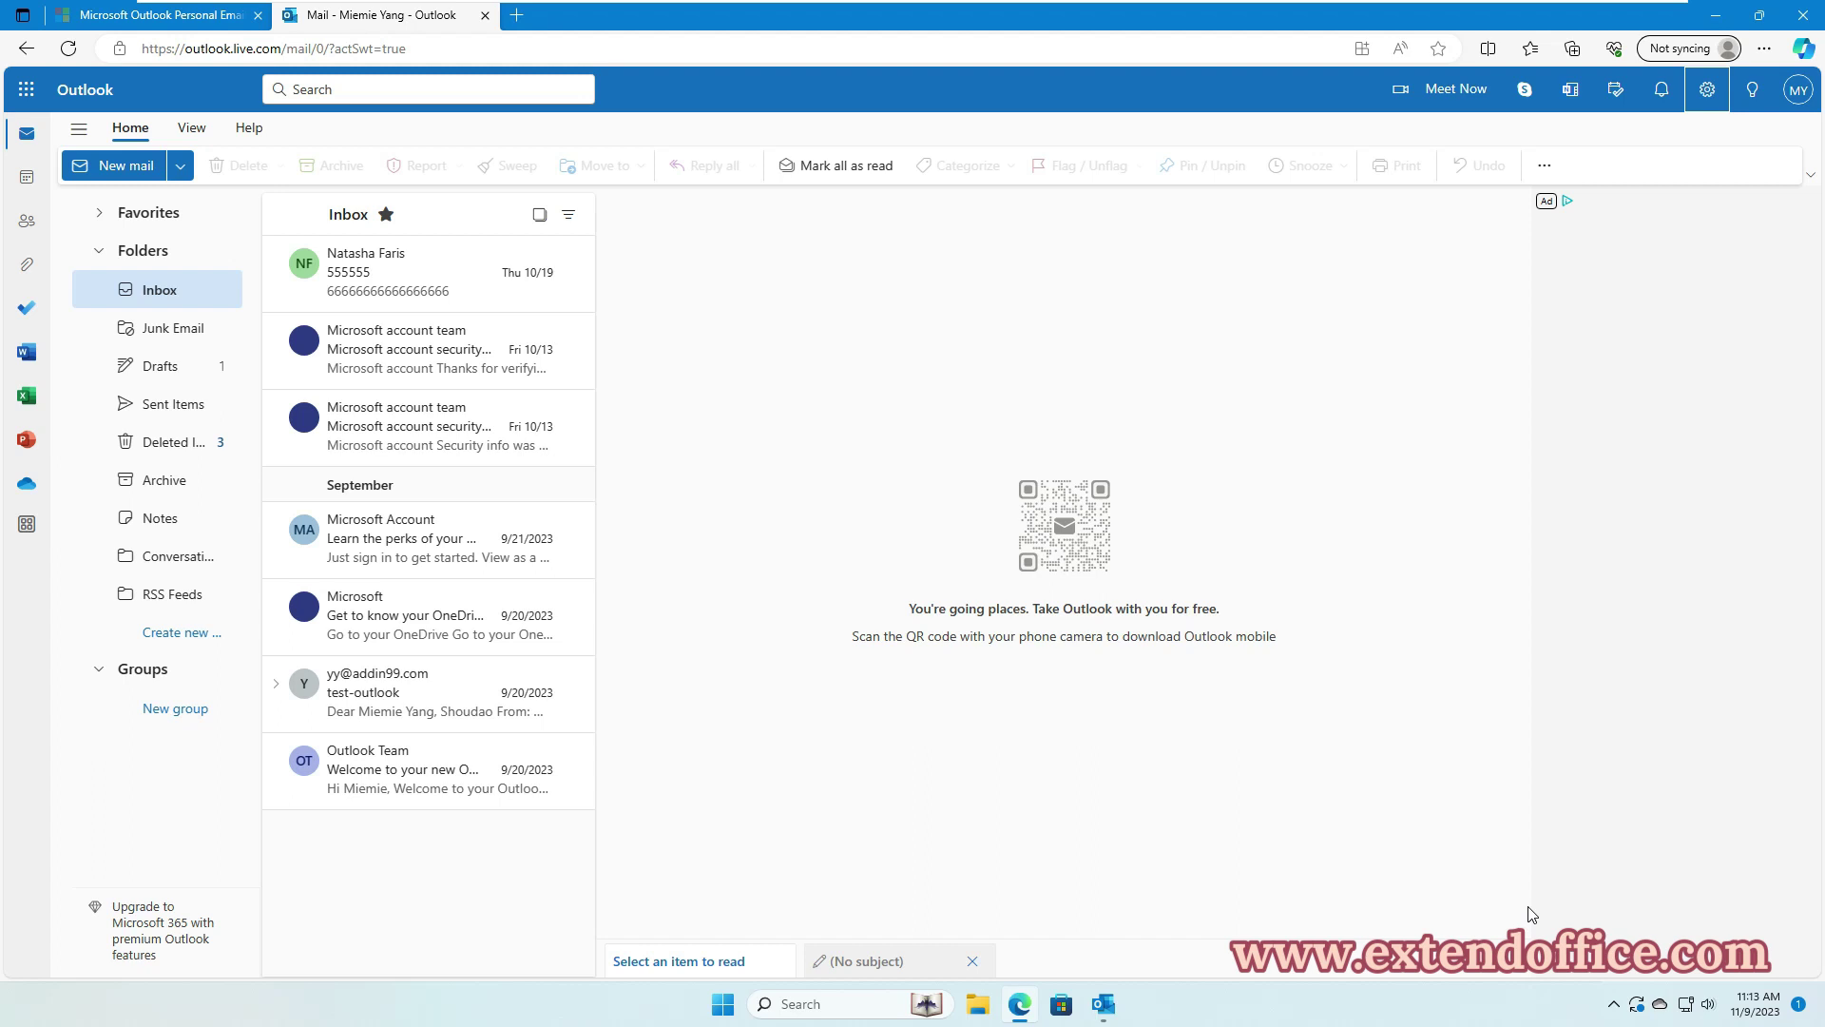
# In Compose and reply settings, set the Undo send slider to 10 seconds, save, and close
pyautogui.click(1707, 95)
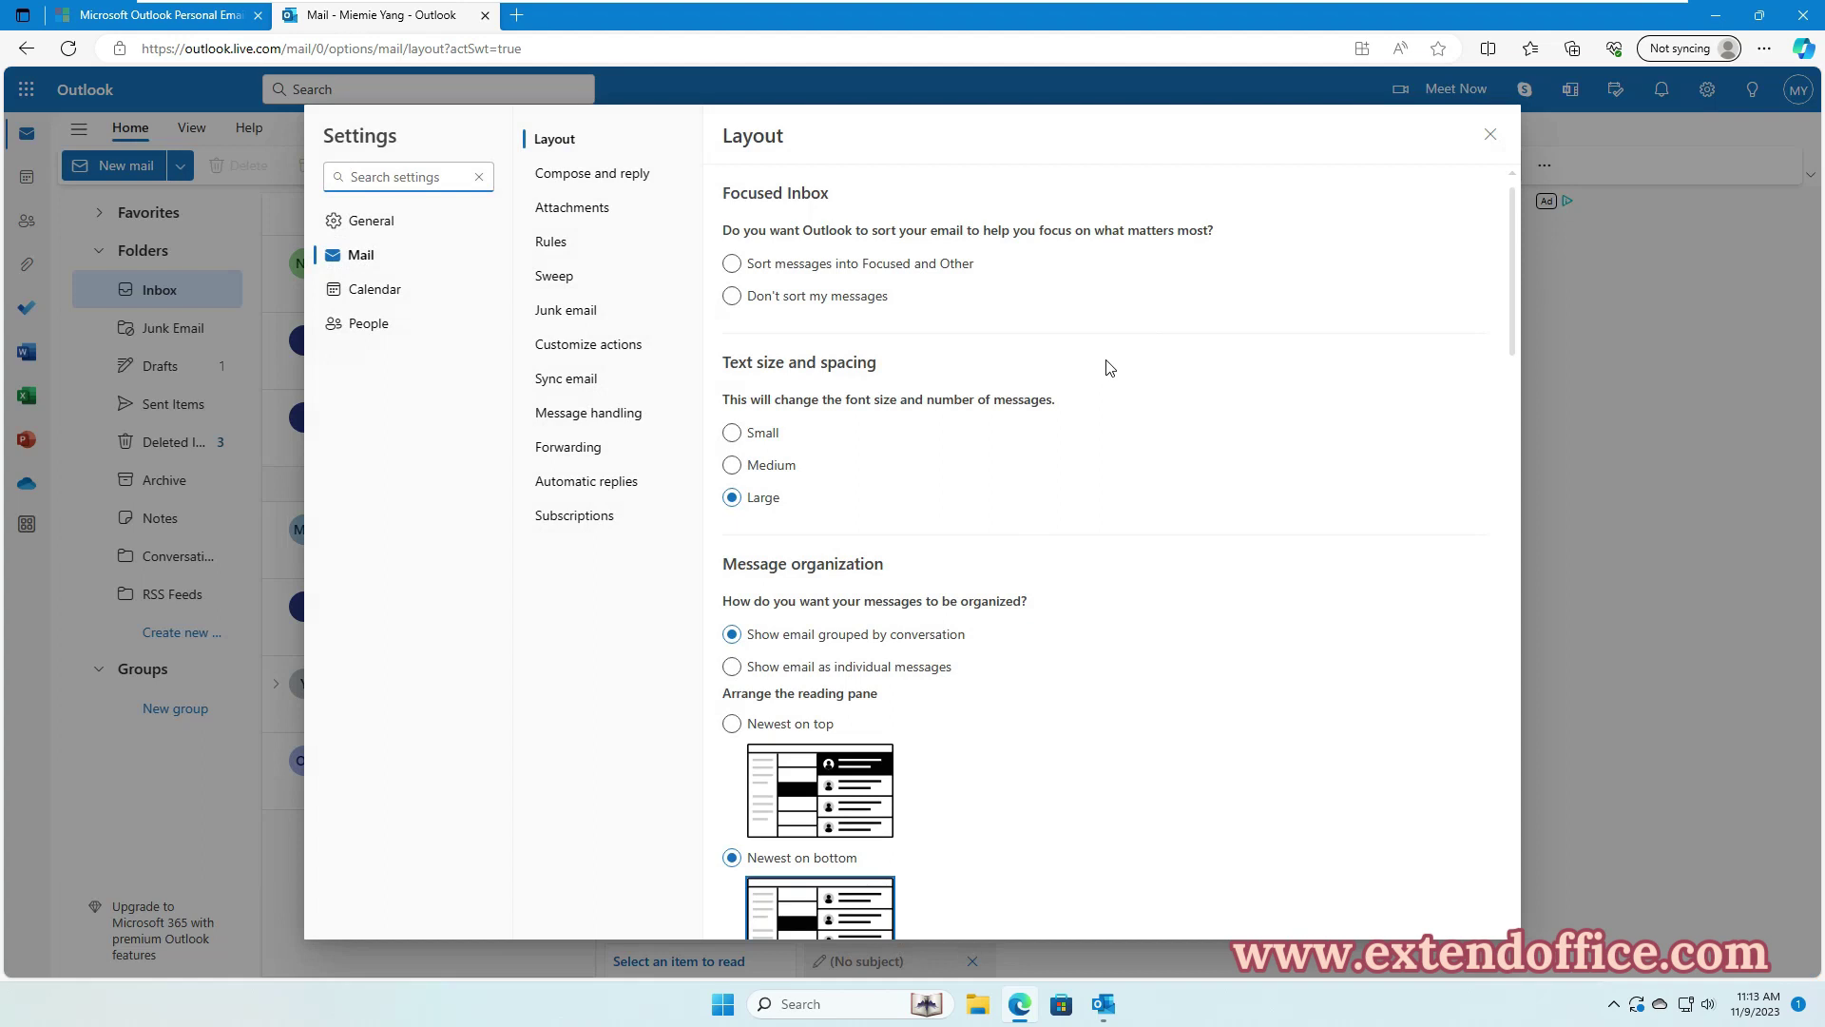
pyautogui.click(362, 266)
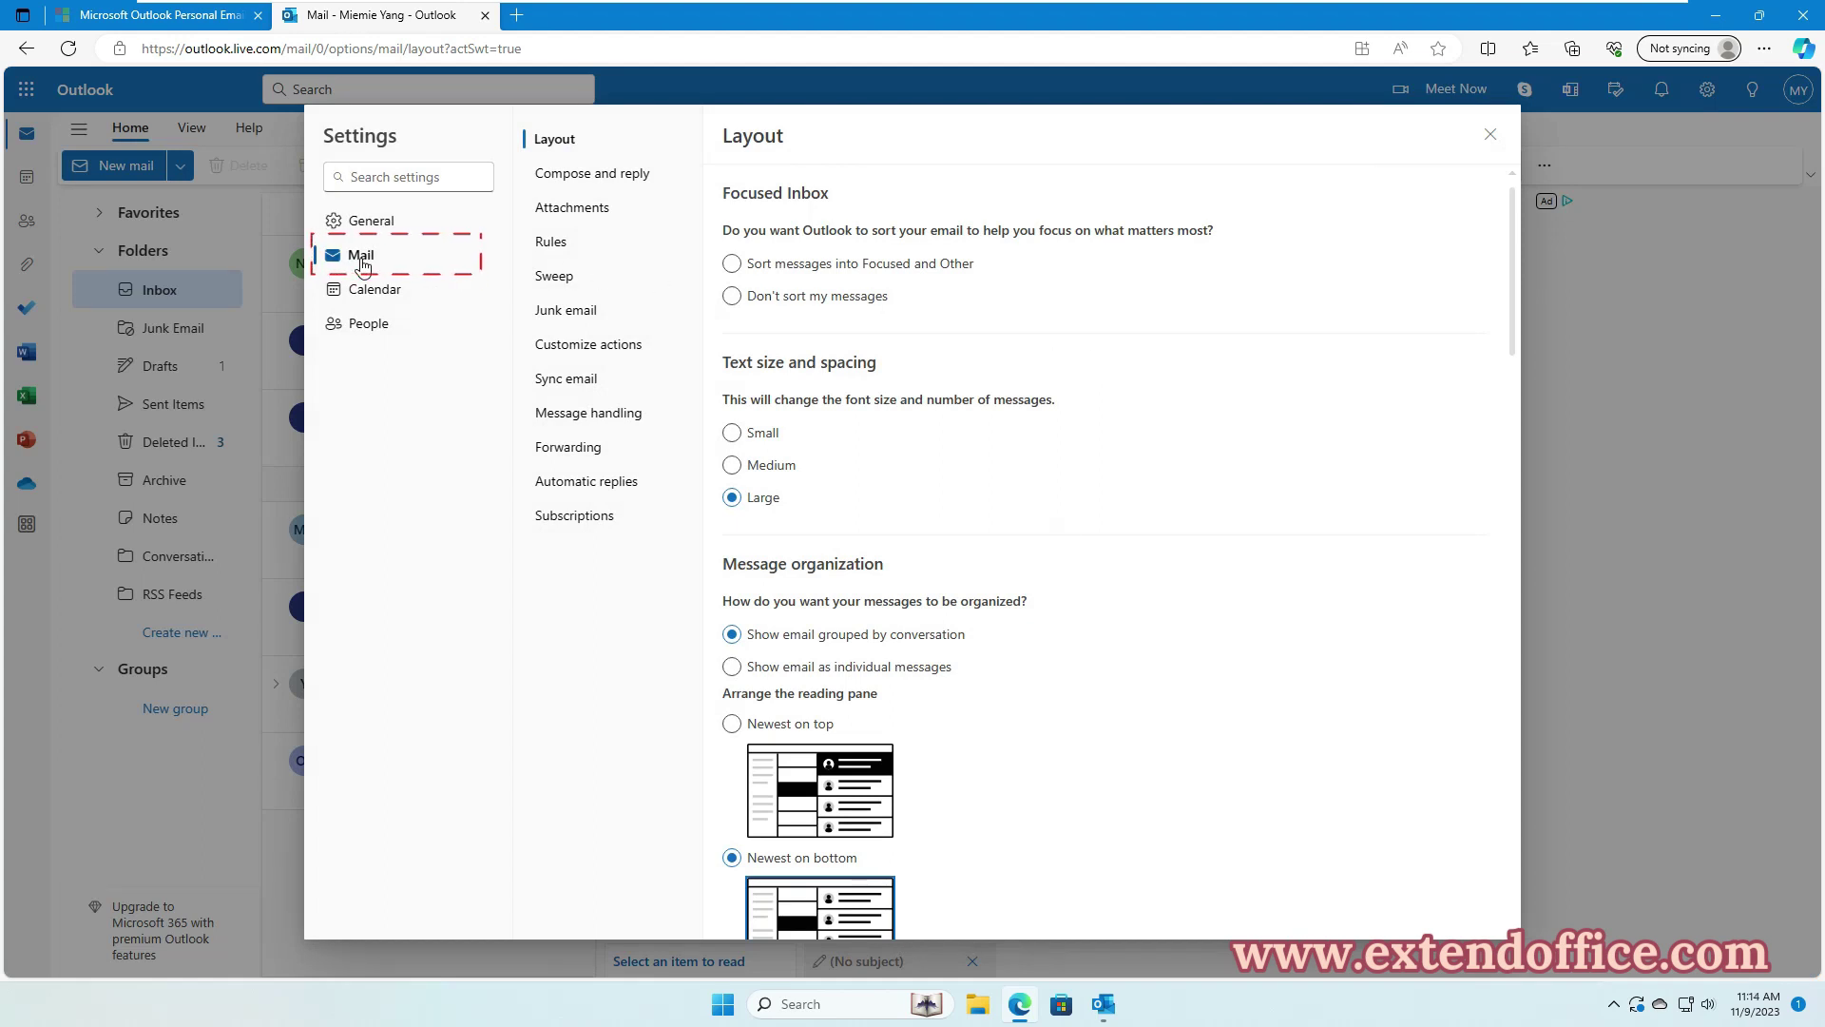
pyautogui.click(627, 188)
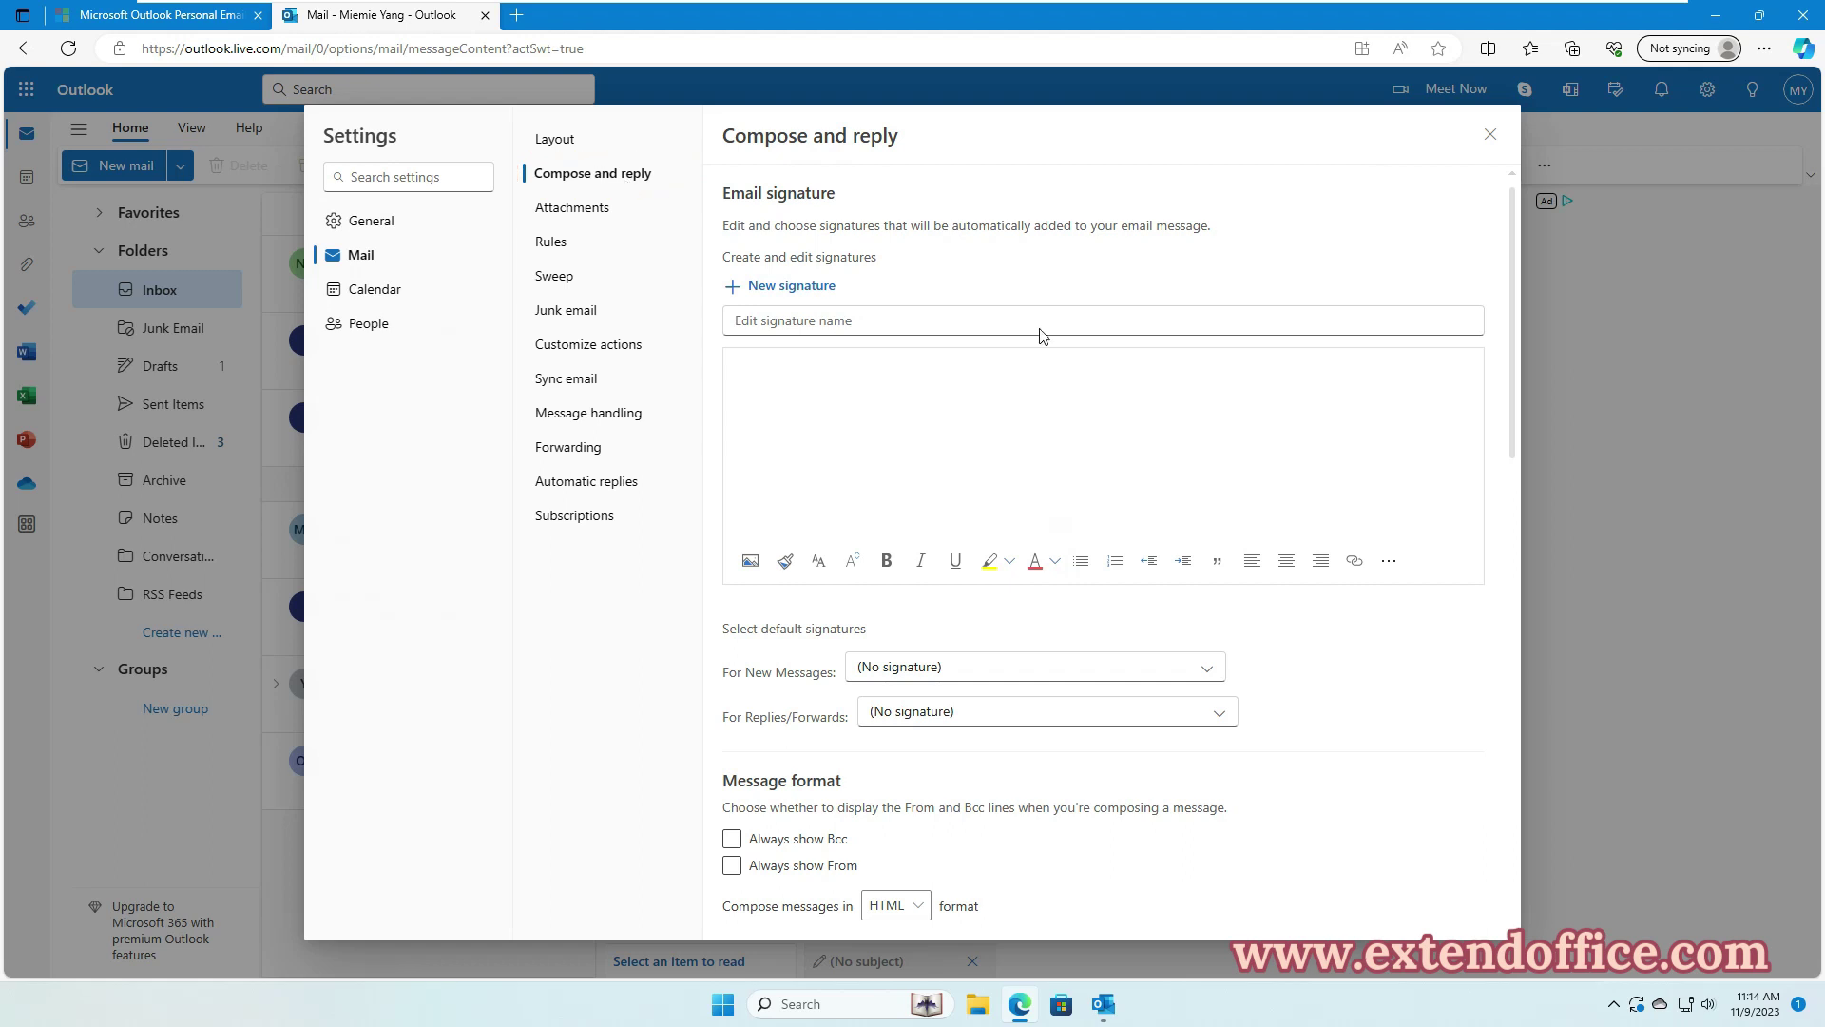
pyautogui.scroll(-4, 1207, 492)
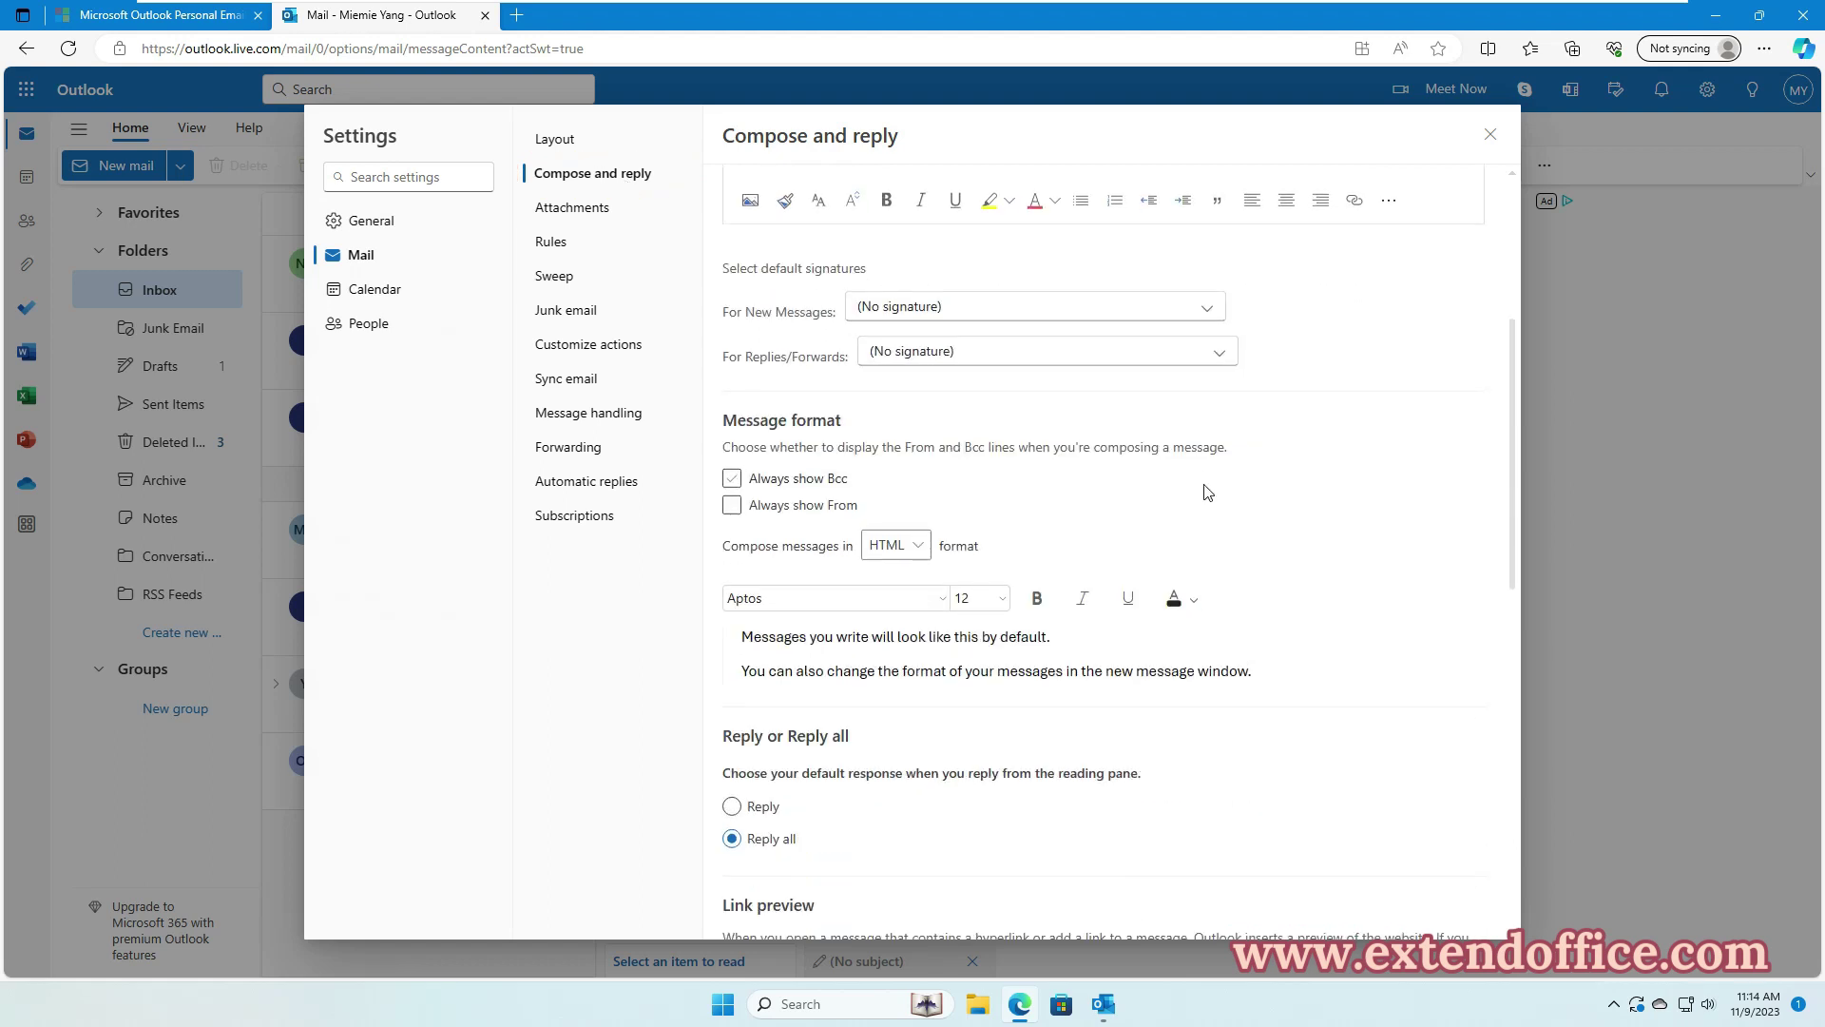
pyautogui.scroll(-7, 1207, 492)
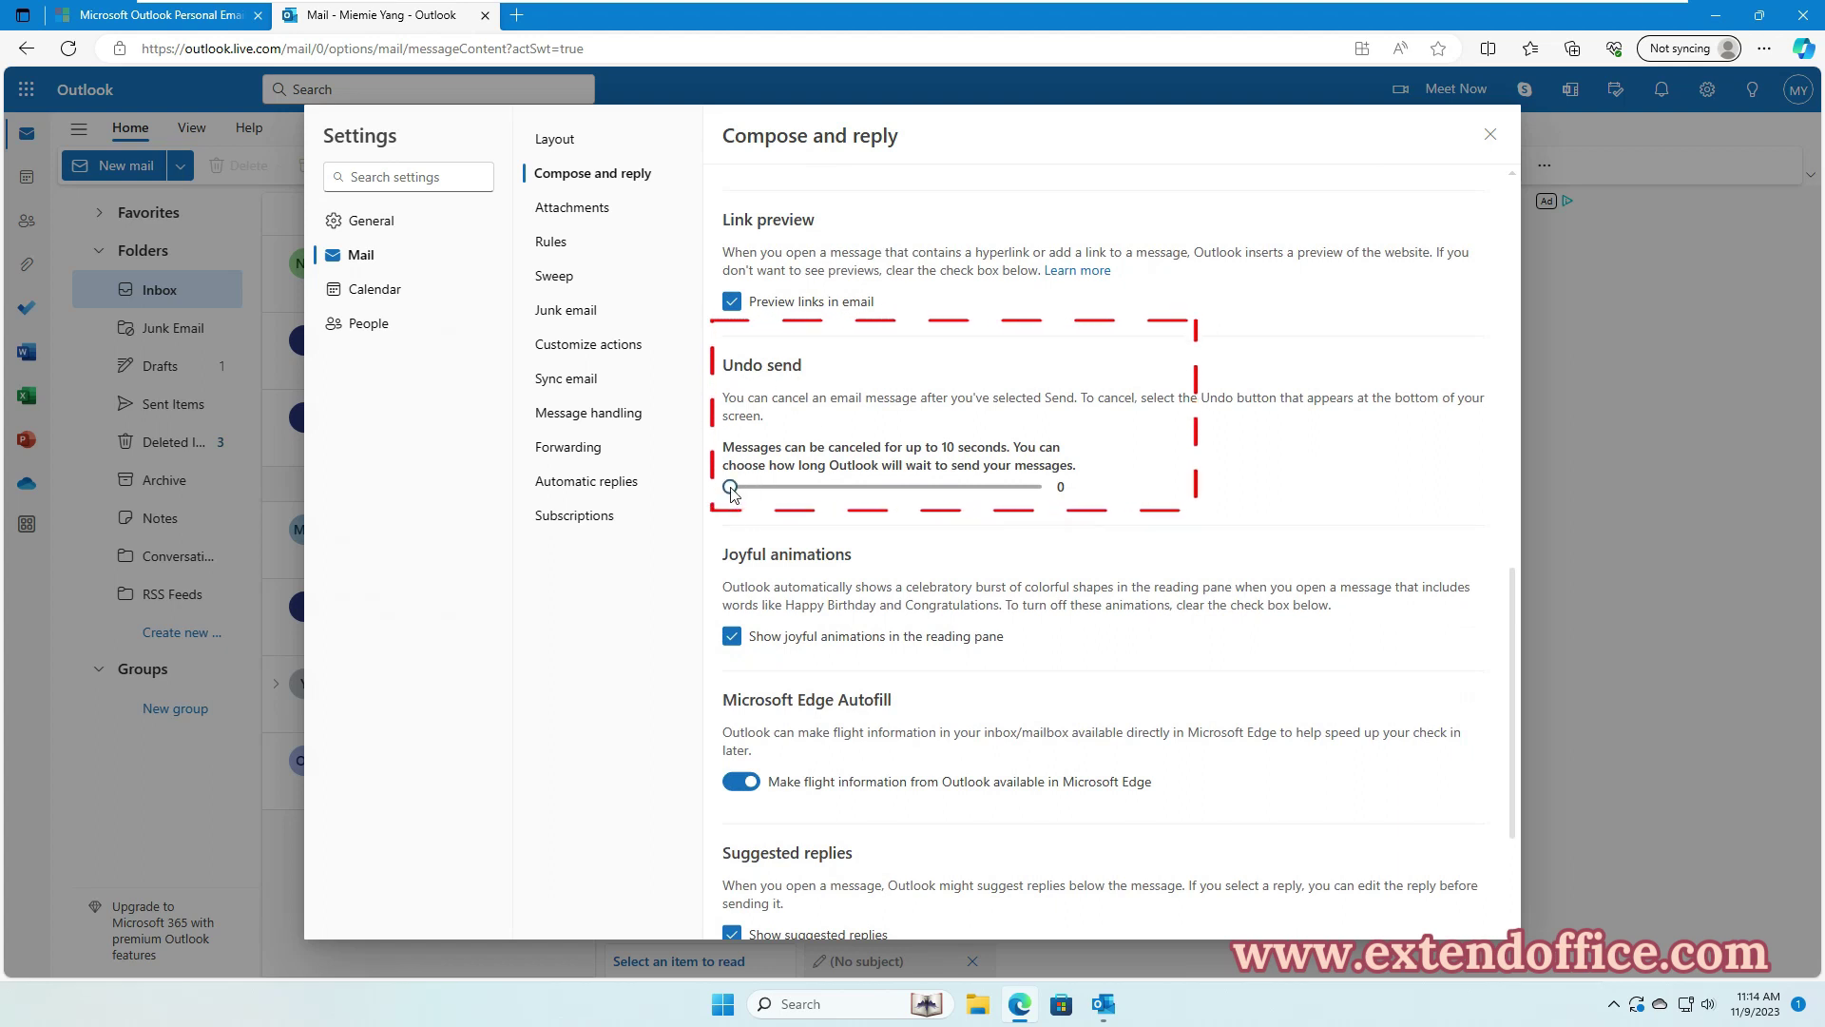
pyautogui.moveTo(730, 486); pyautogui.dragTo(1042, 489)
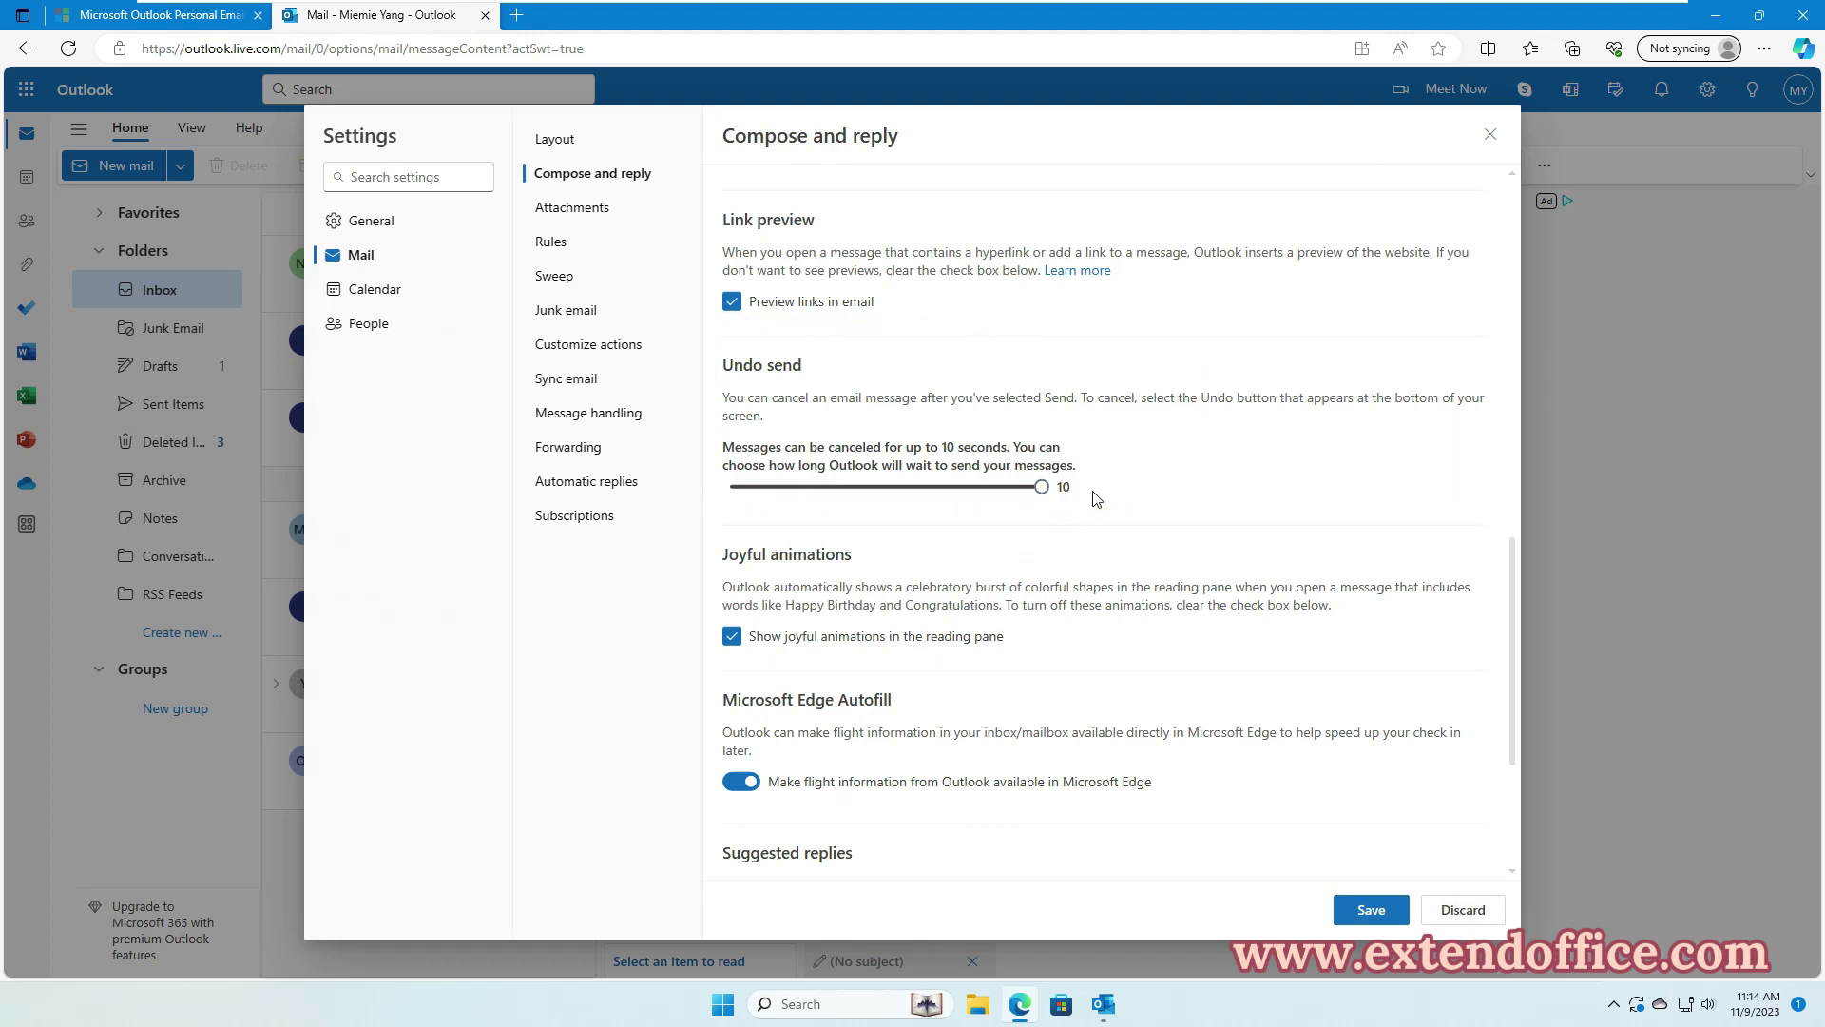
pyautogui.click(1370, 916)
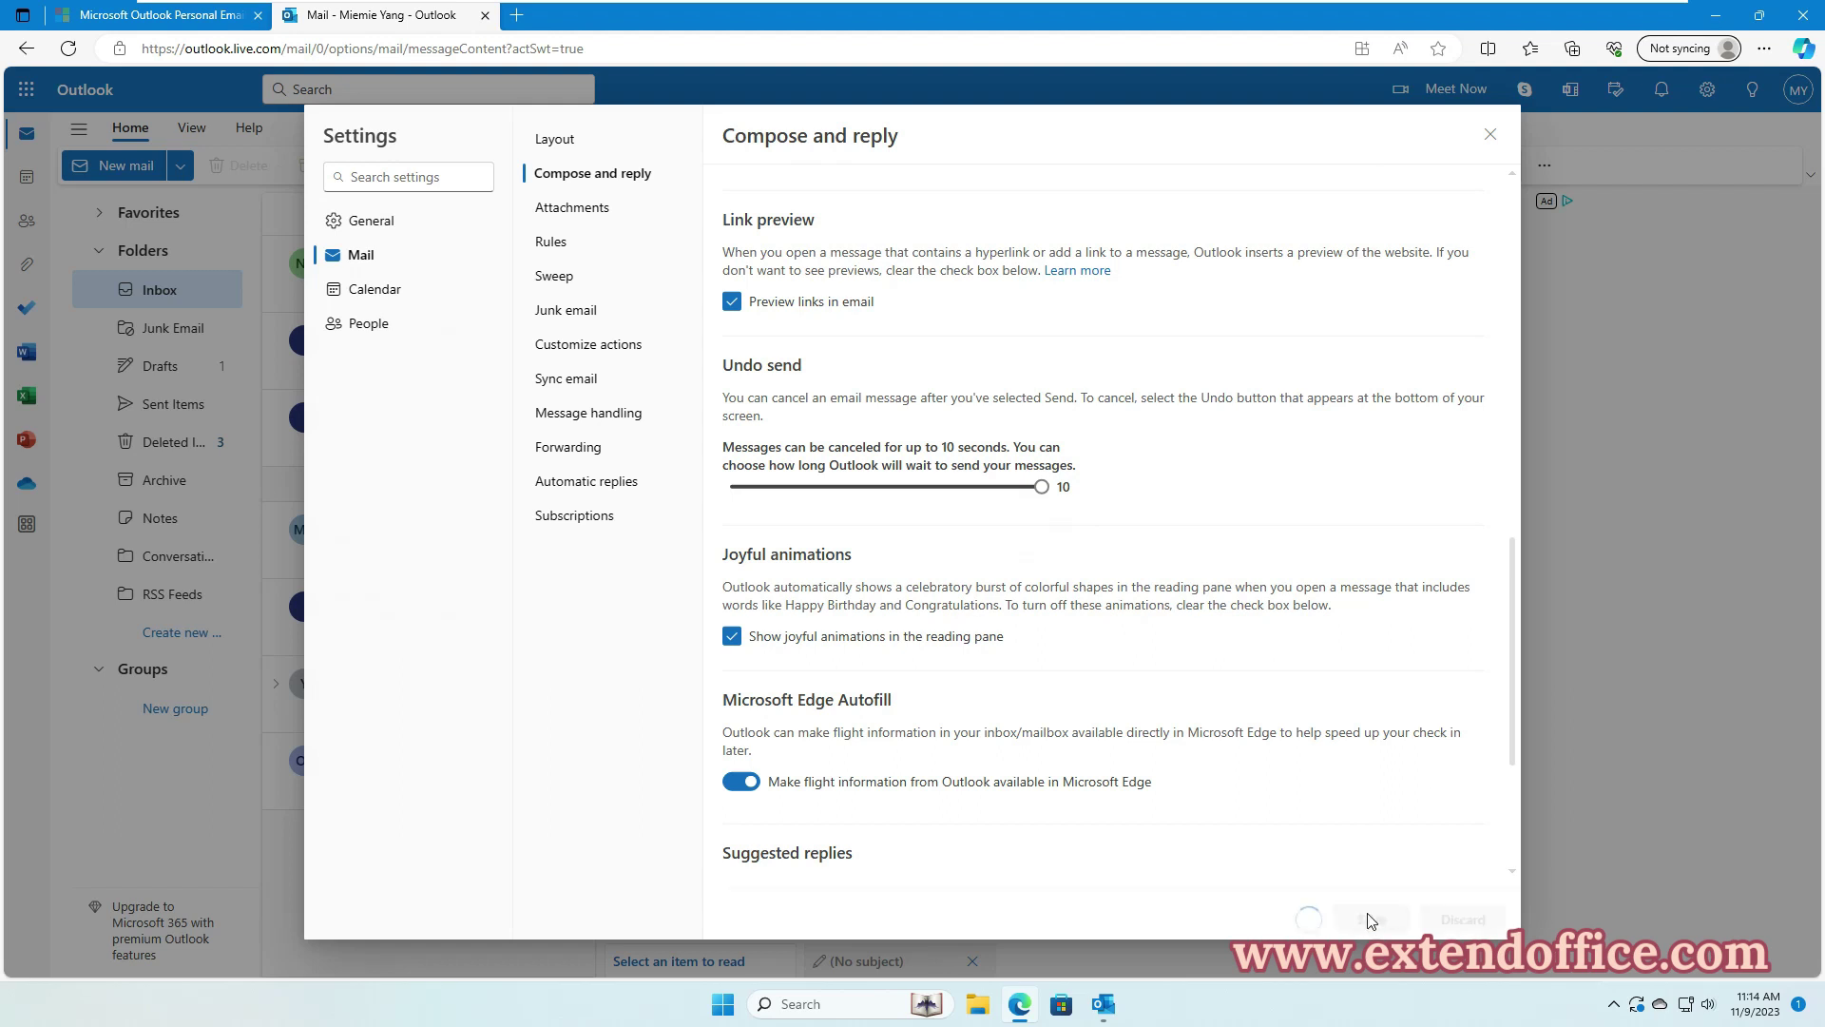
pyautogui.click(1490, 135)
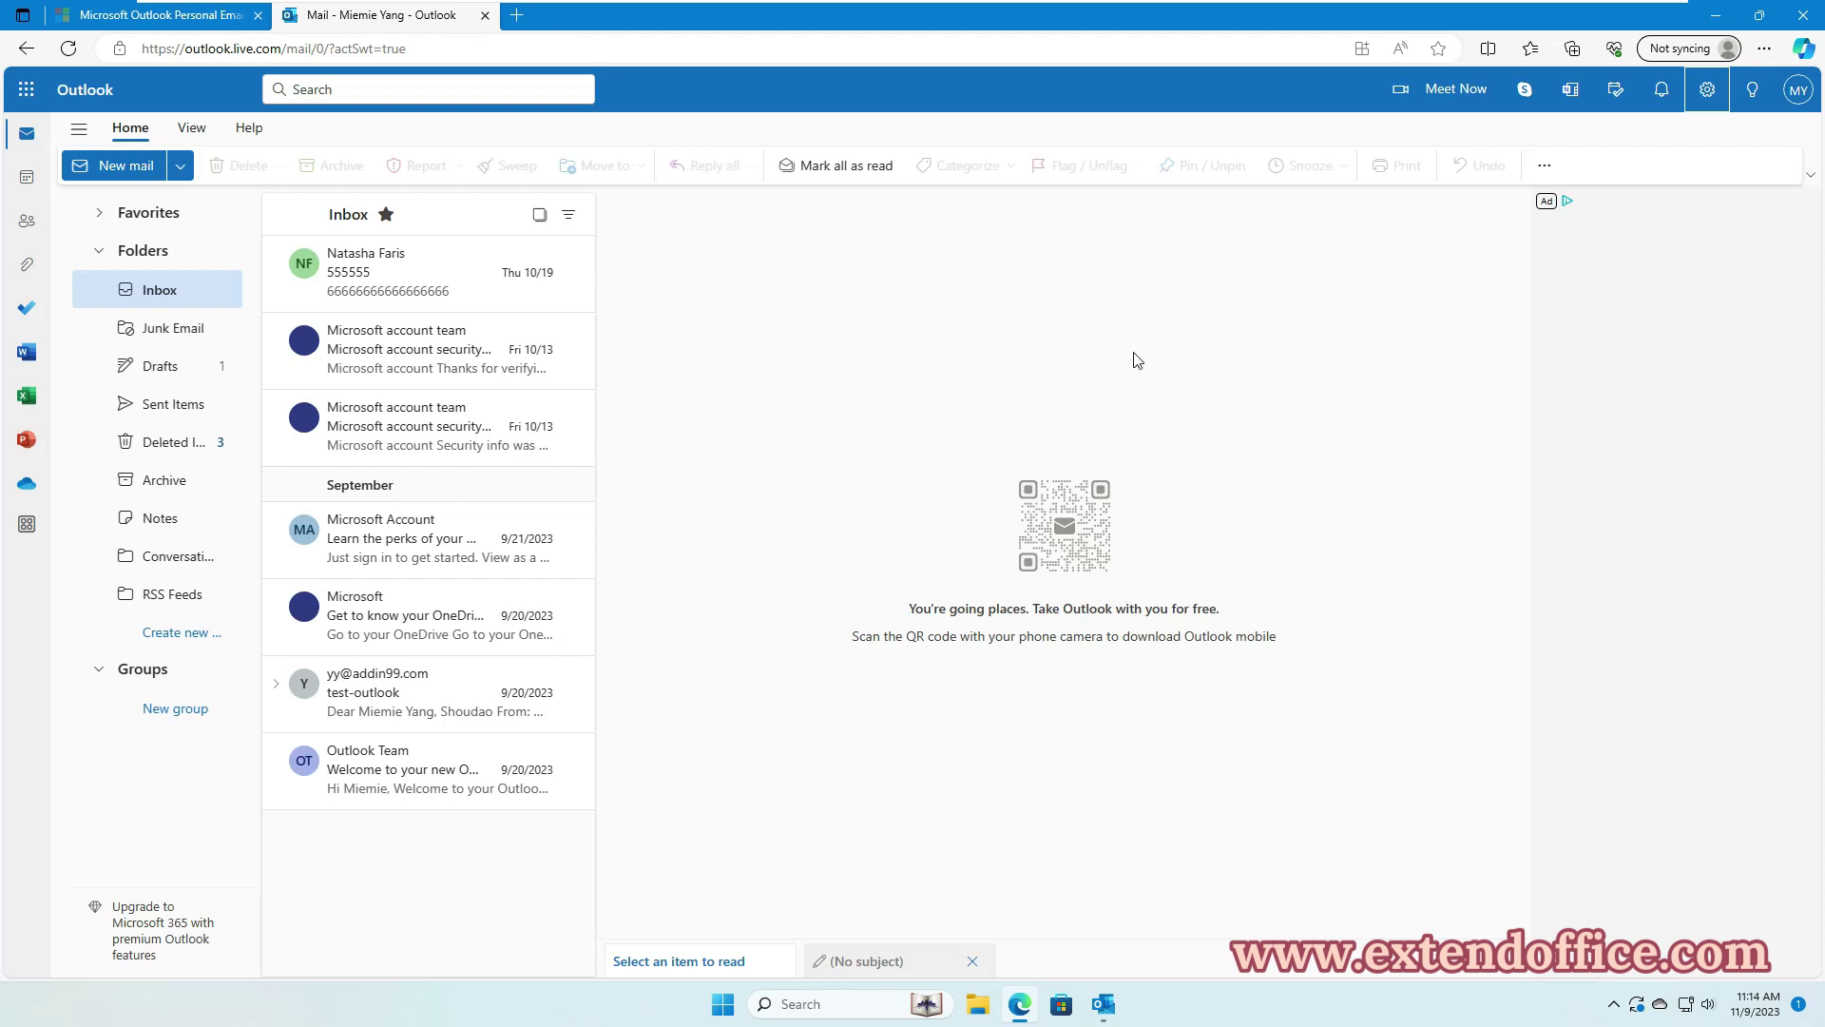
# Send a new email to the suggested contact with 'test' as both subject and body
pyautogui.click(133, 164)
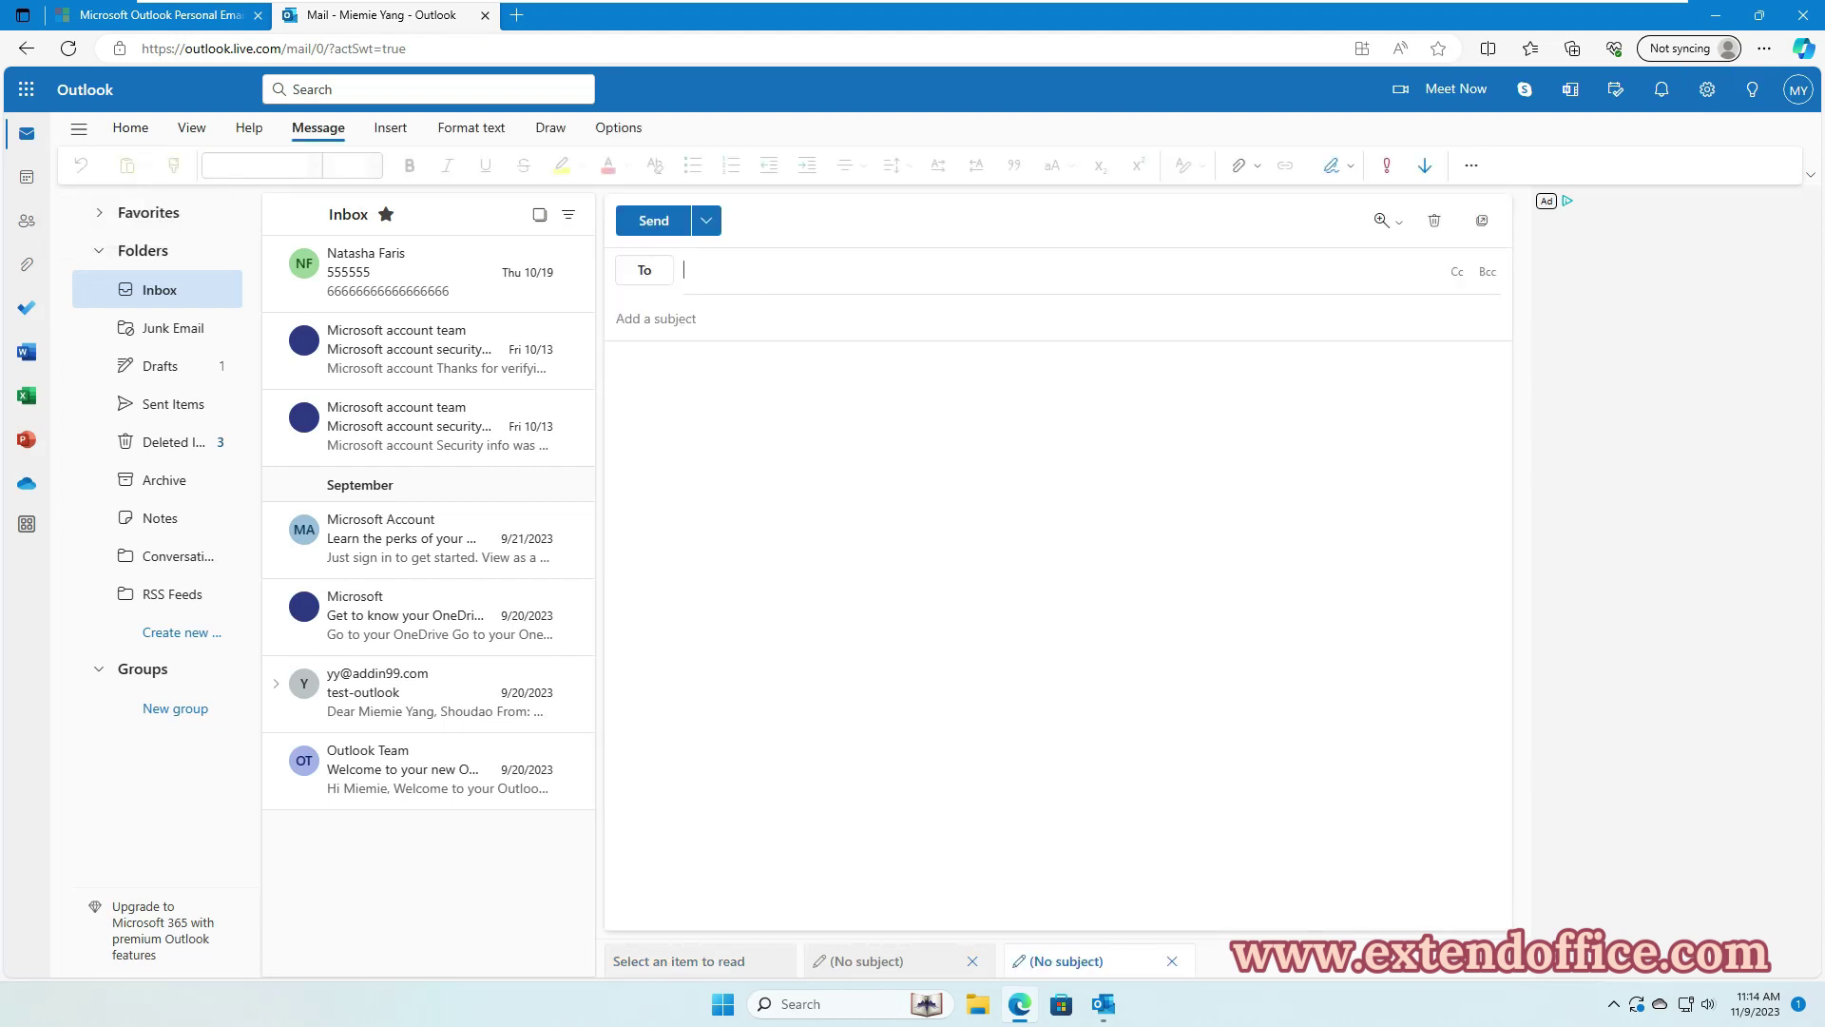
pyautogui.click(763, 278)
pyautogui.click(785, 358)
pyautogui.click(661, 322)
pyautogui.write('test')
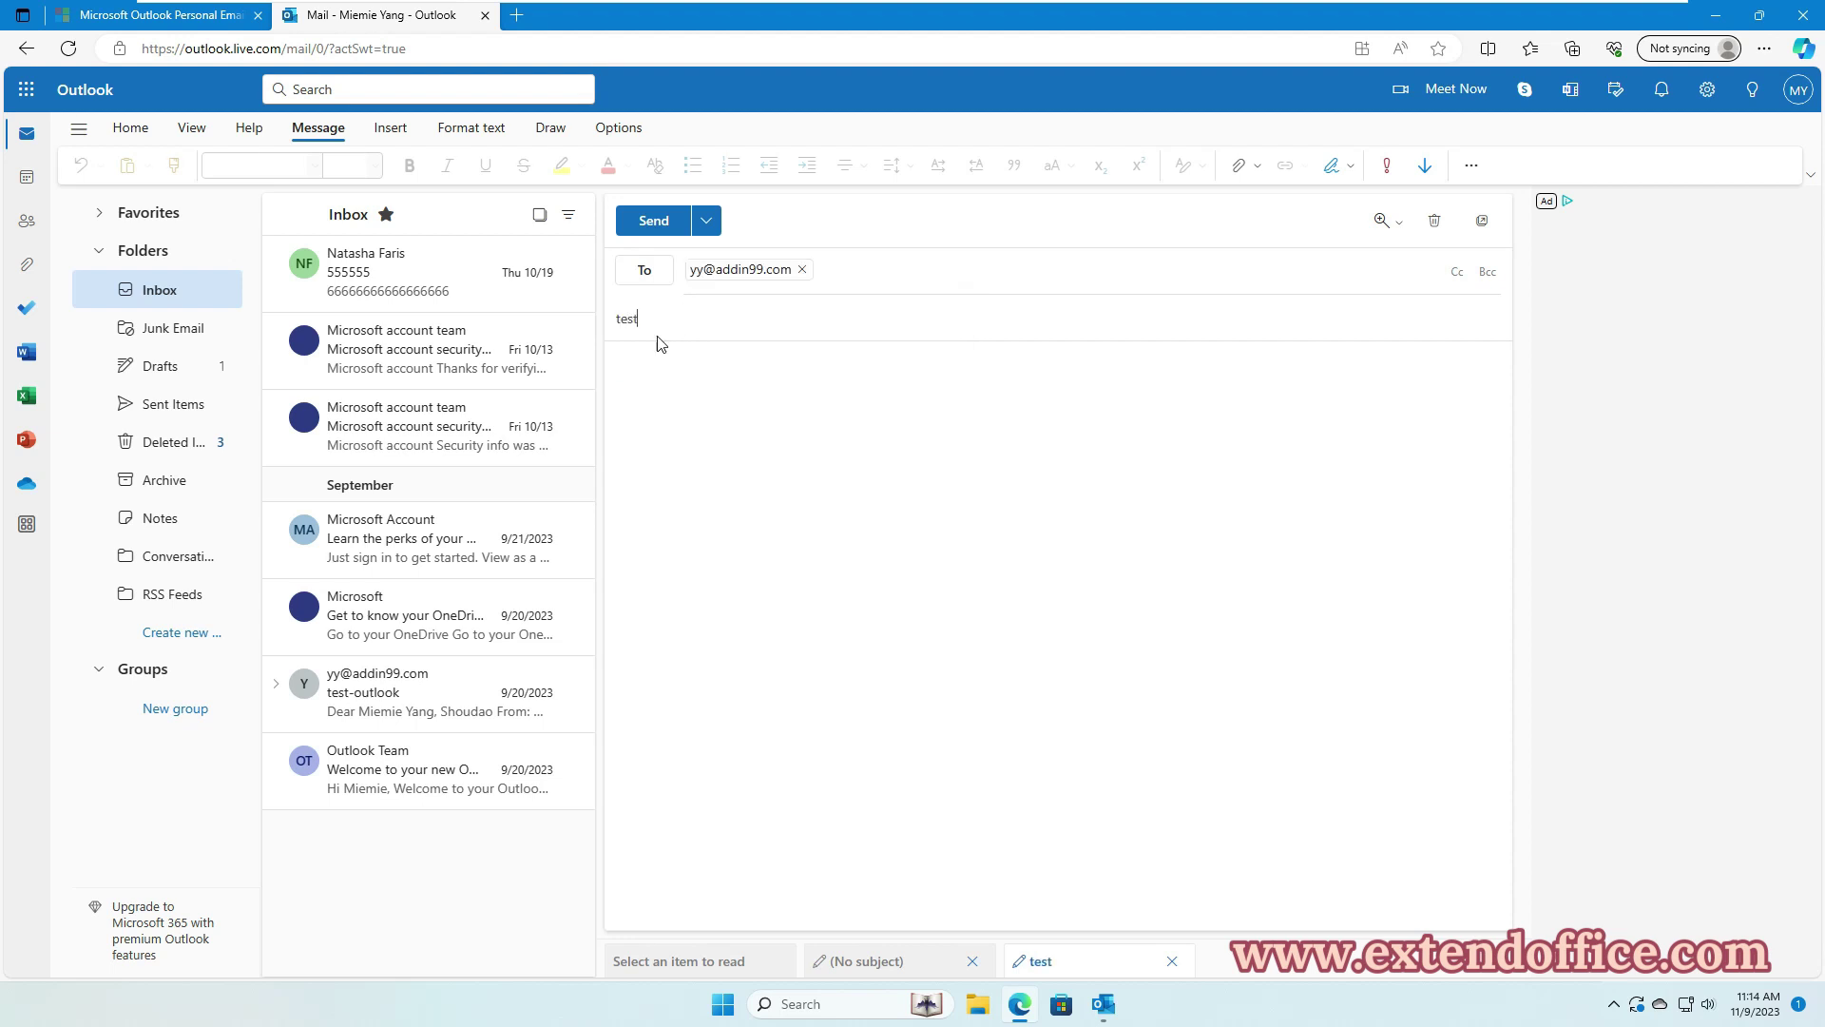
pyautogui.click(662, 367)
pyautogui.write('test')
pyautogui.click(654, 221)
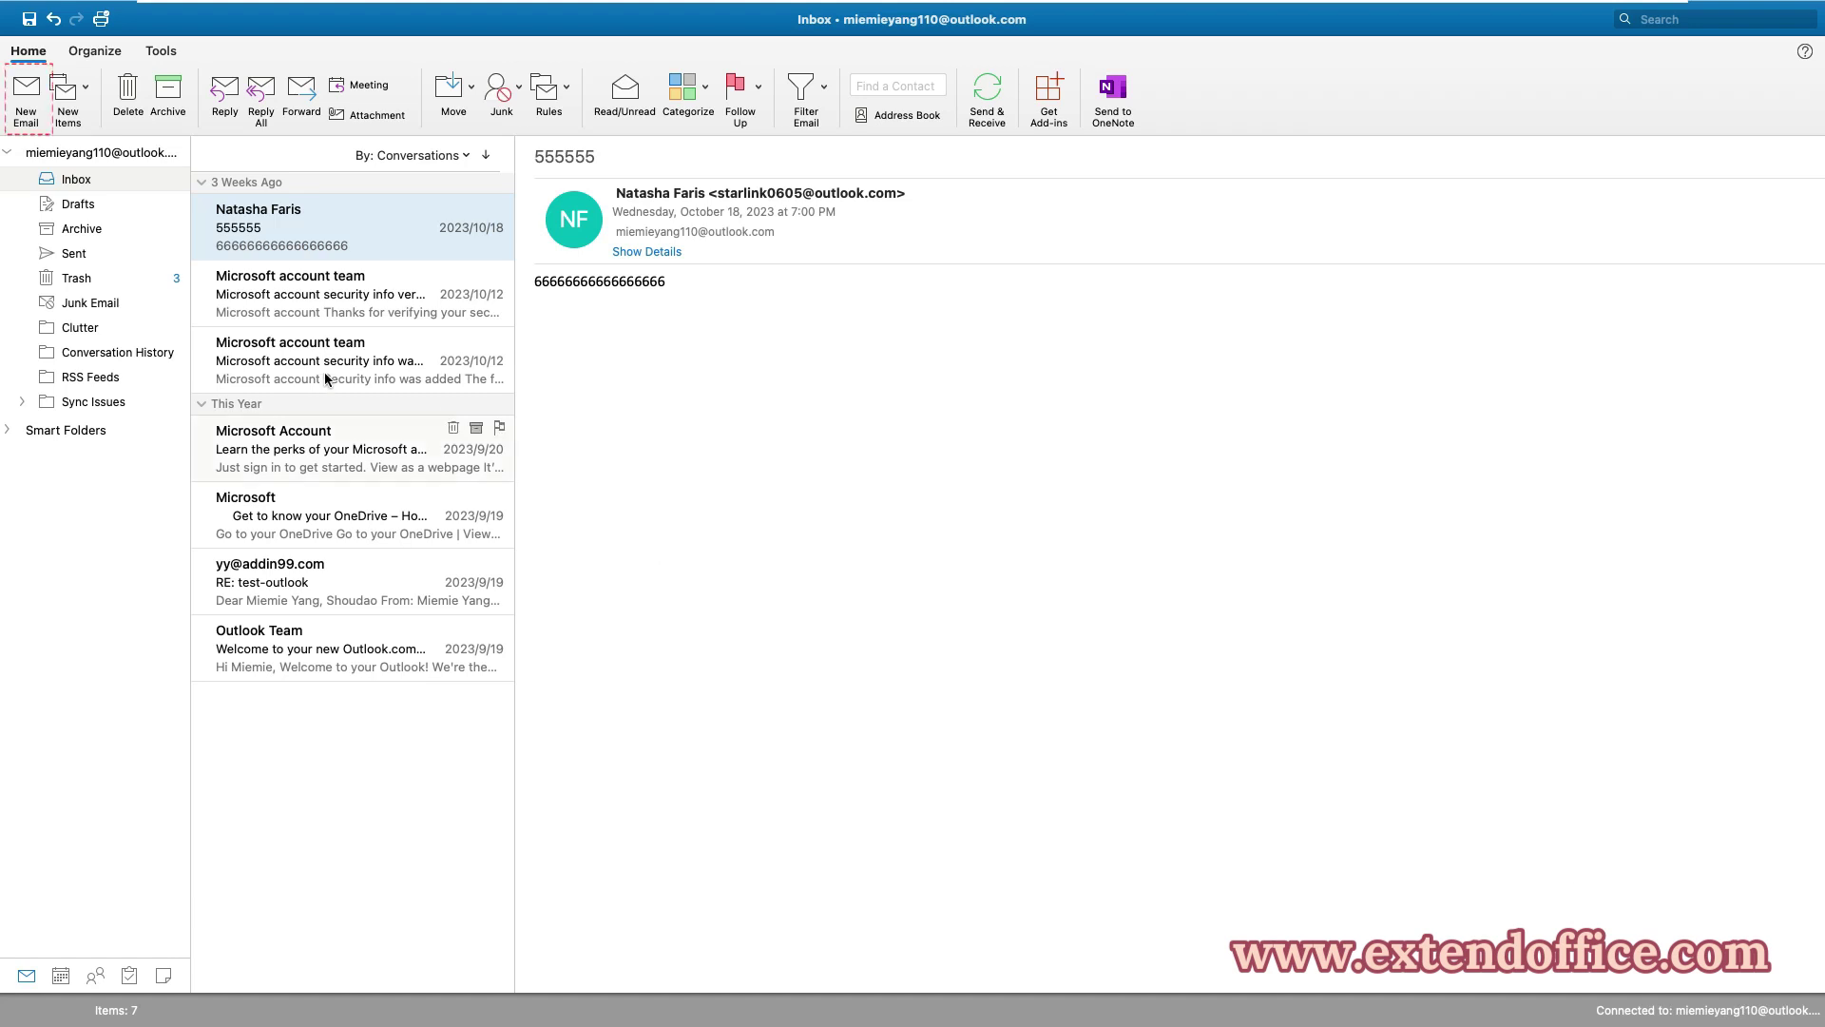
# Compose a new email to the suggested address with subject 'test' and body 'test'
pyautogui.click(28, 114)
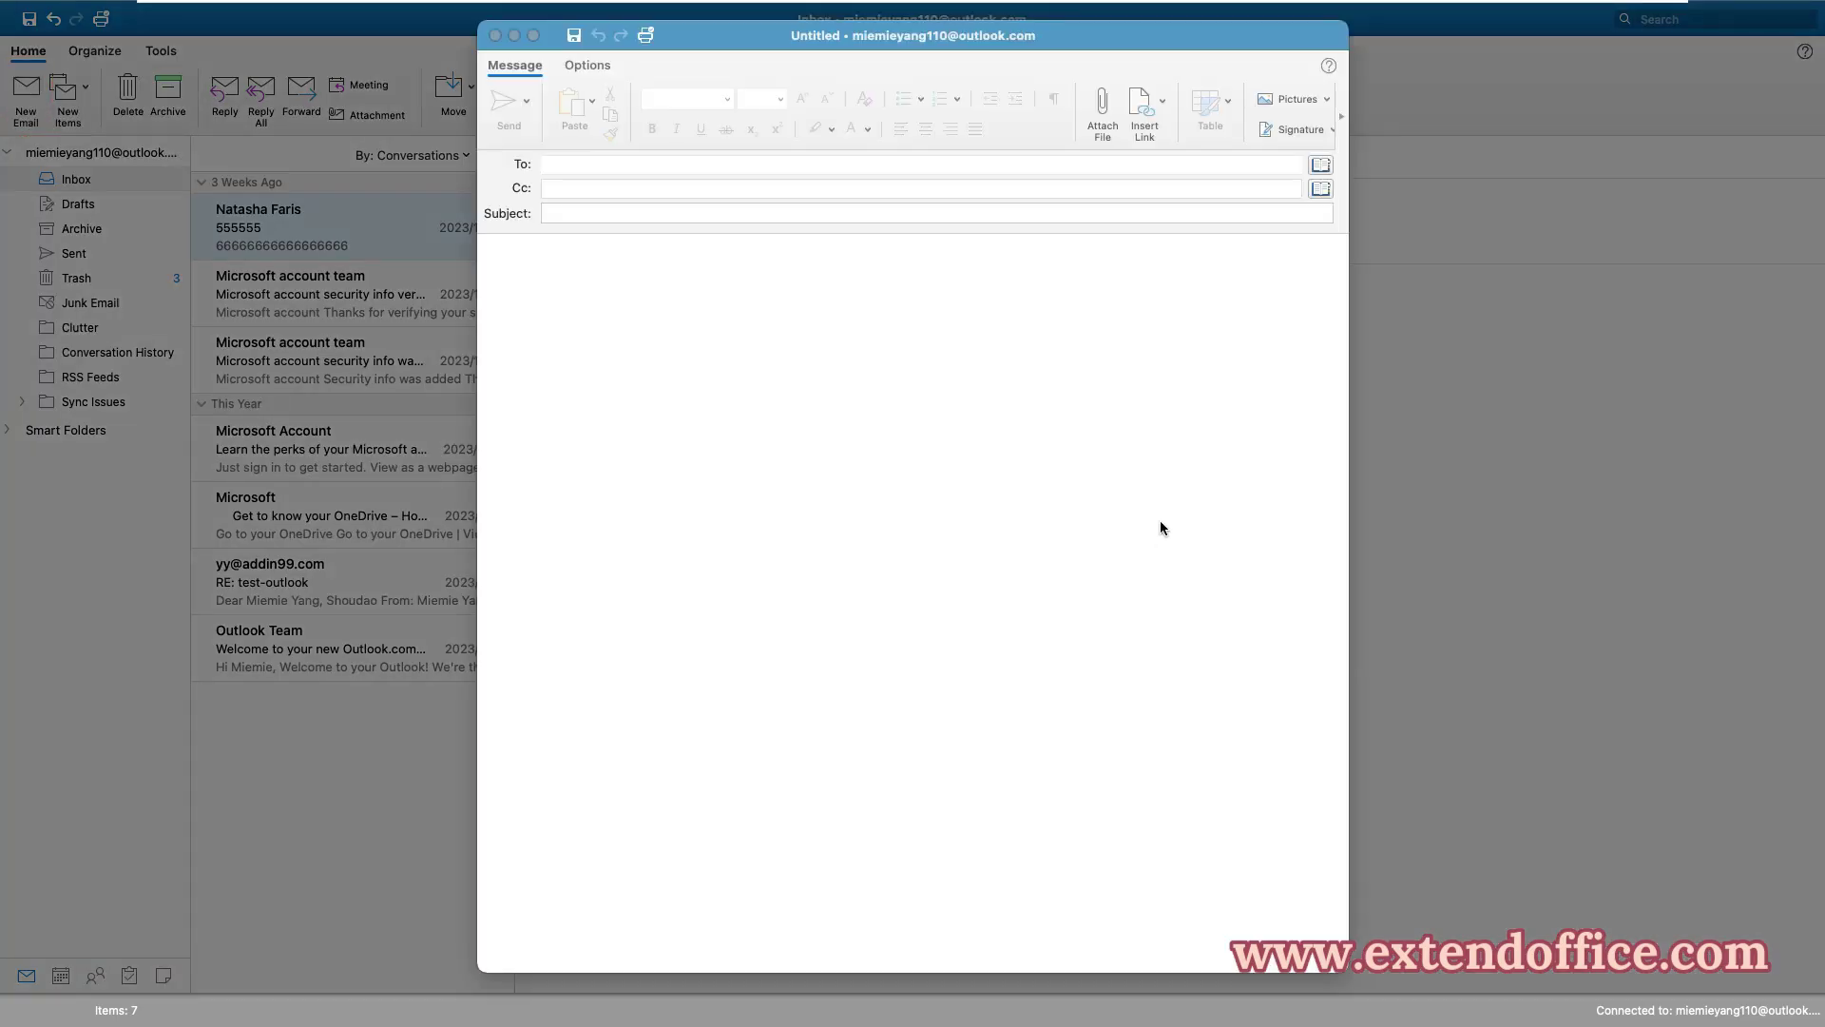
pyautogui.write('yy')
pyautogui.click(615, 236)
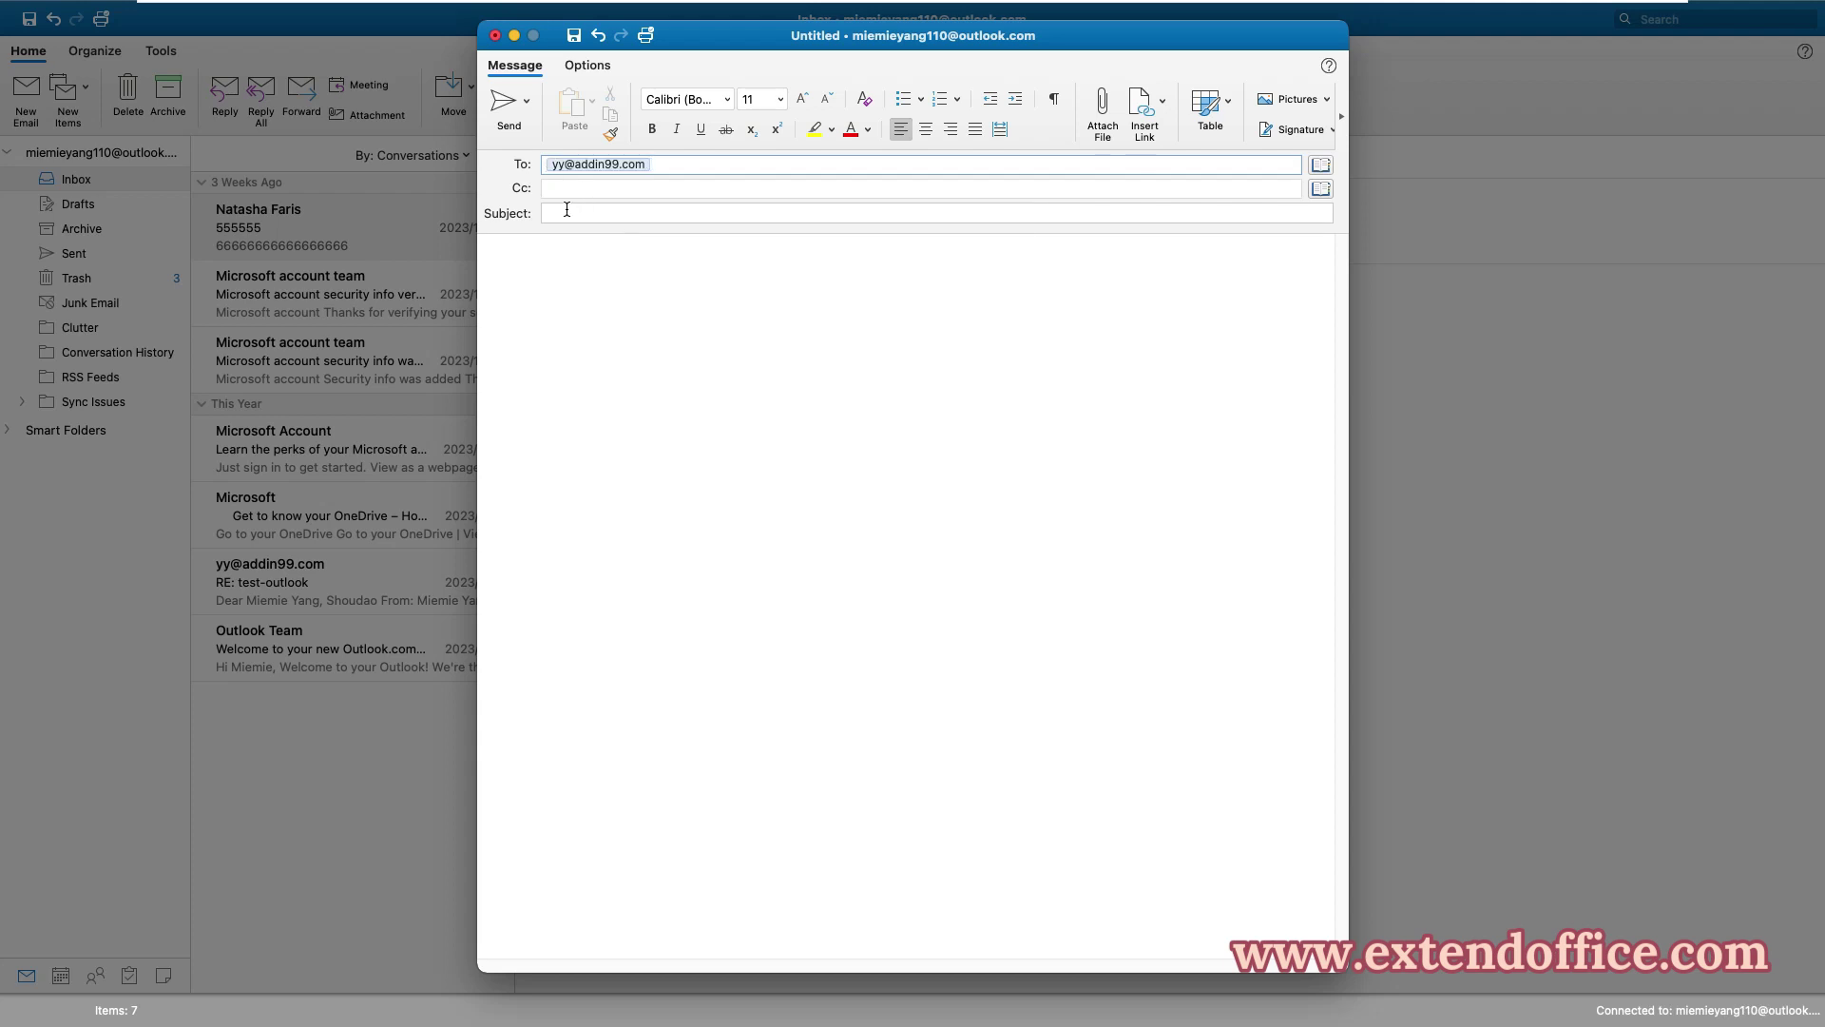
pyautogui.click(561, 213)
pyautogui.write('test')
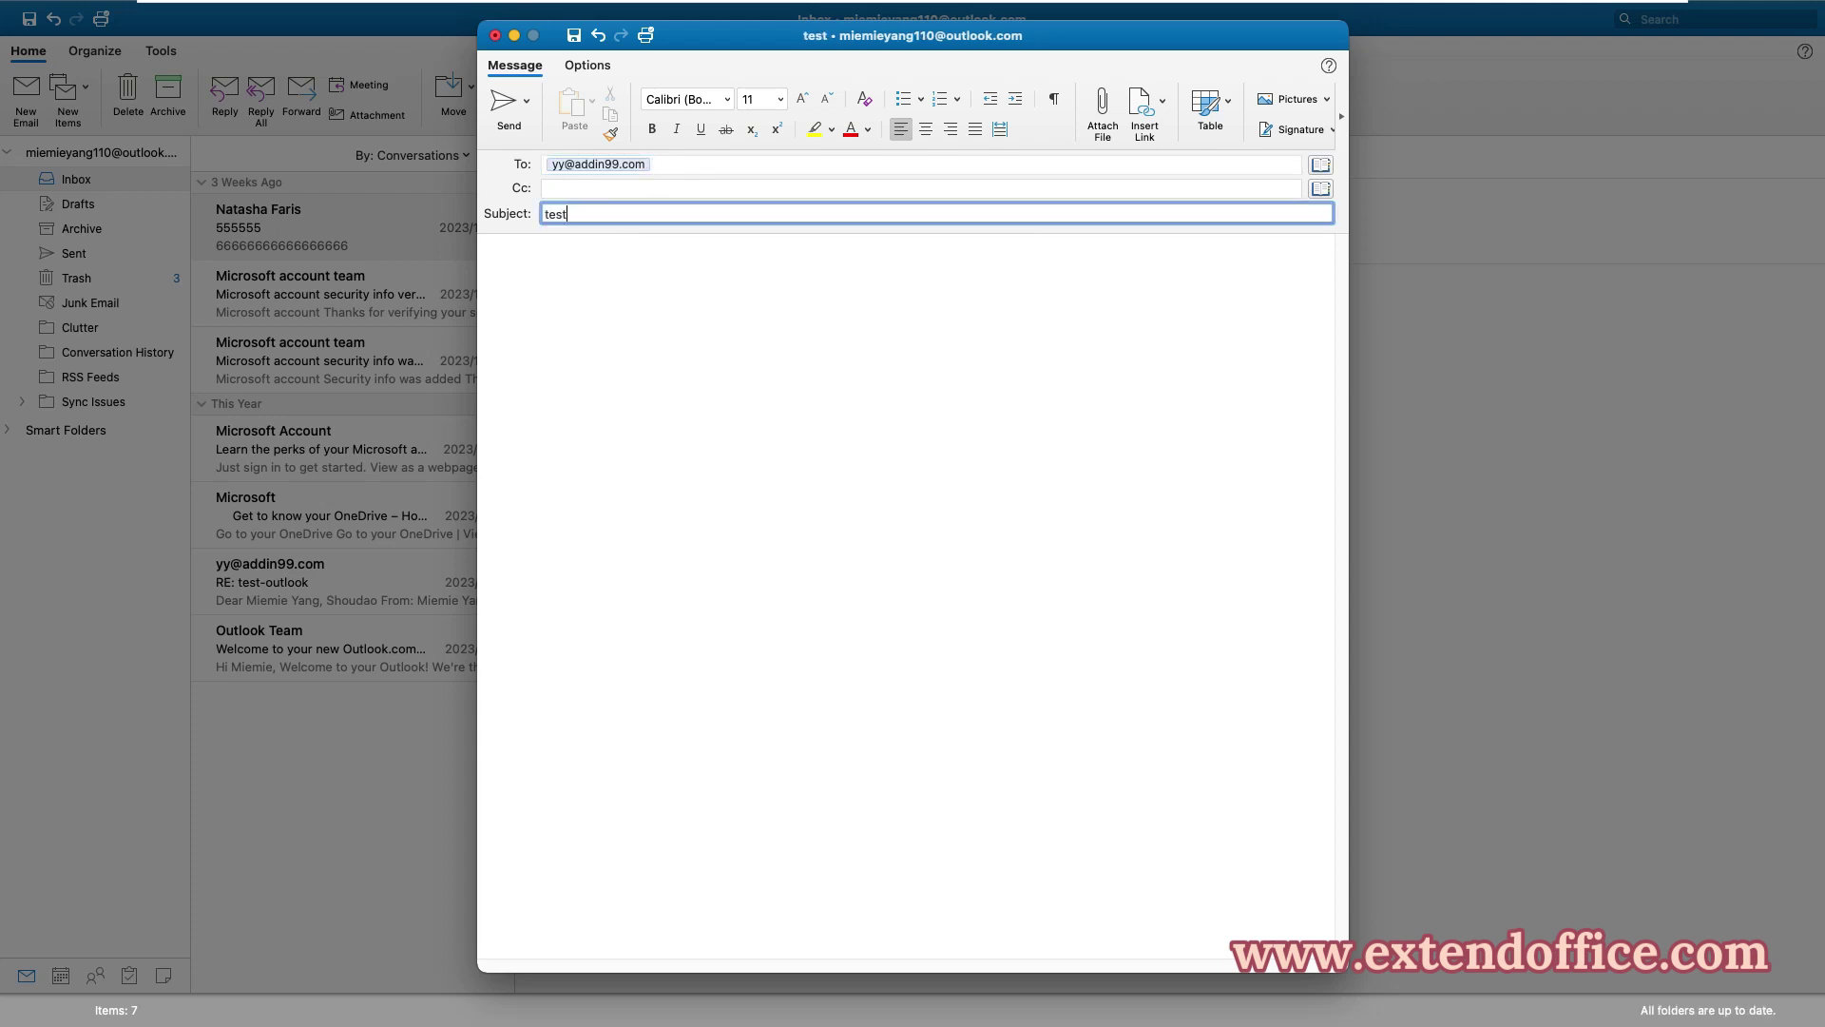
pyautogui.click(531, 260)
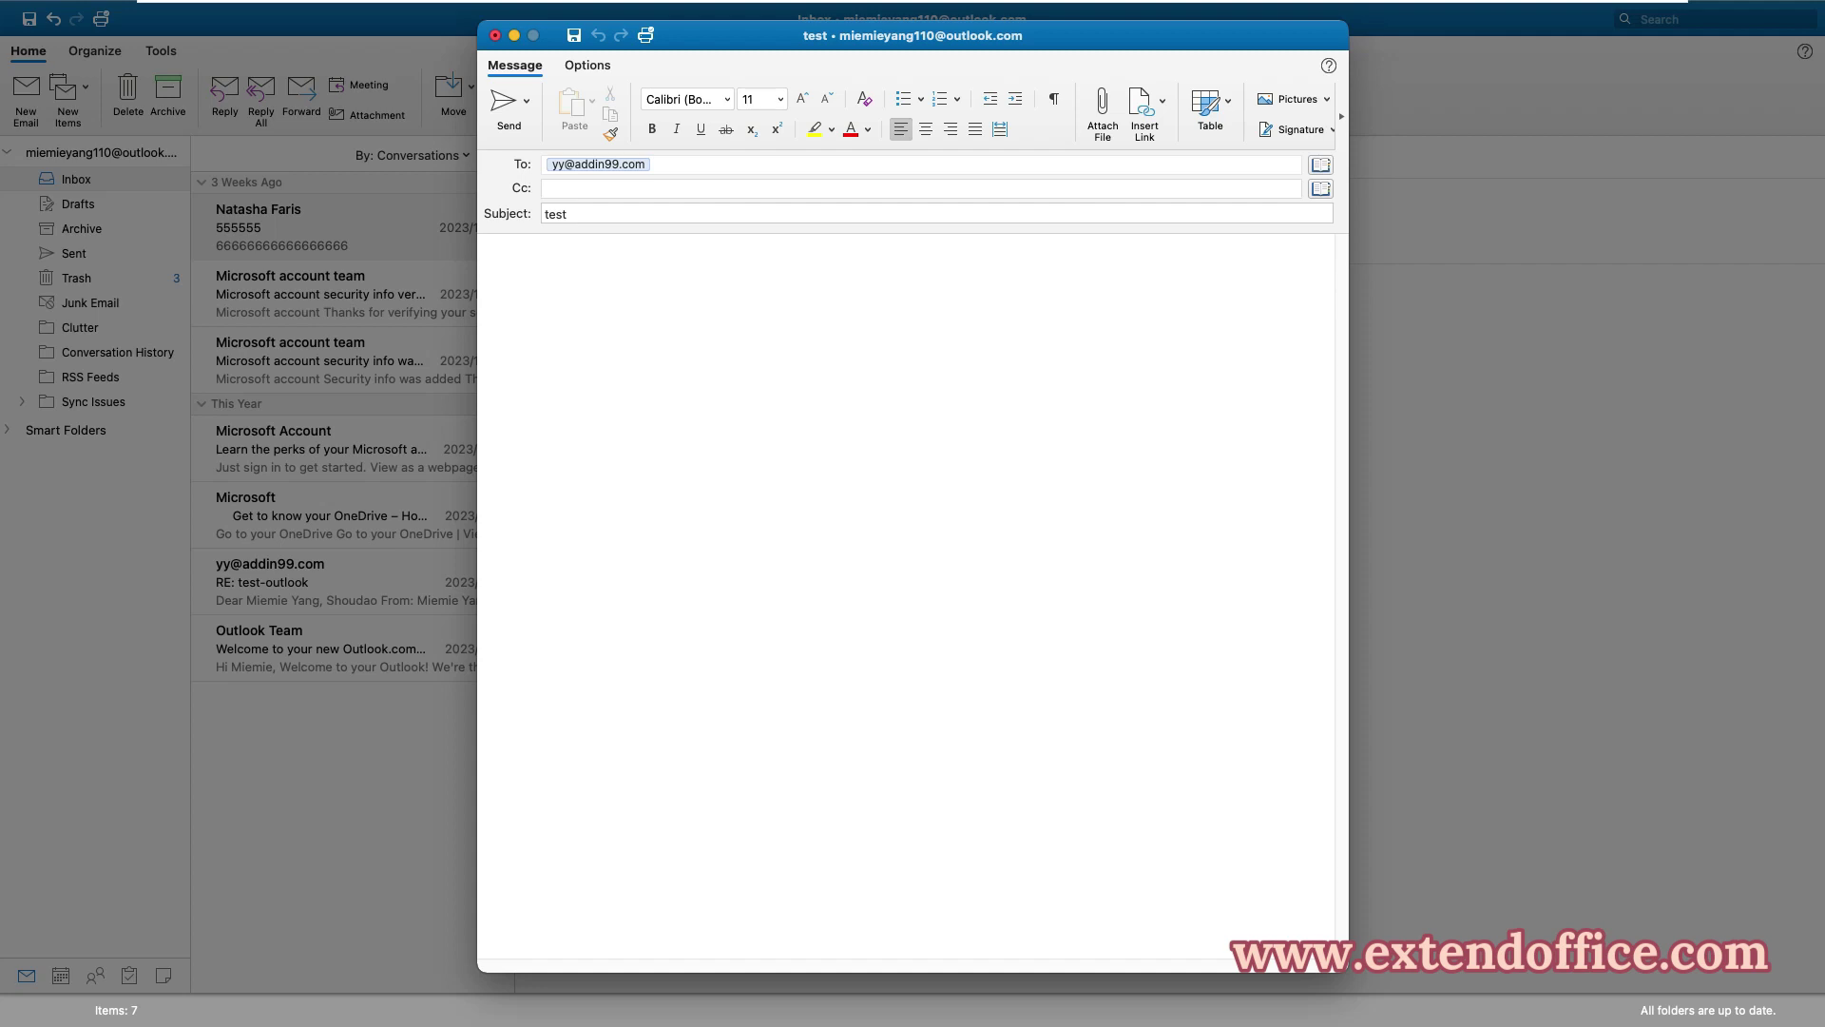
pyautogui.write('test')
# Schedule the message with Send Later for 2023/11/13 at 10:00 AM
pyautogui.click(529, 108)
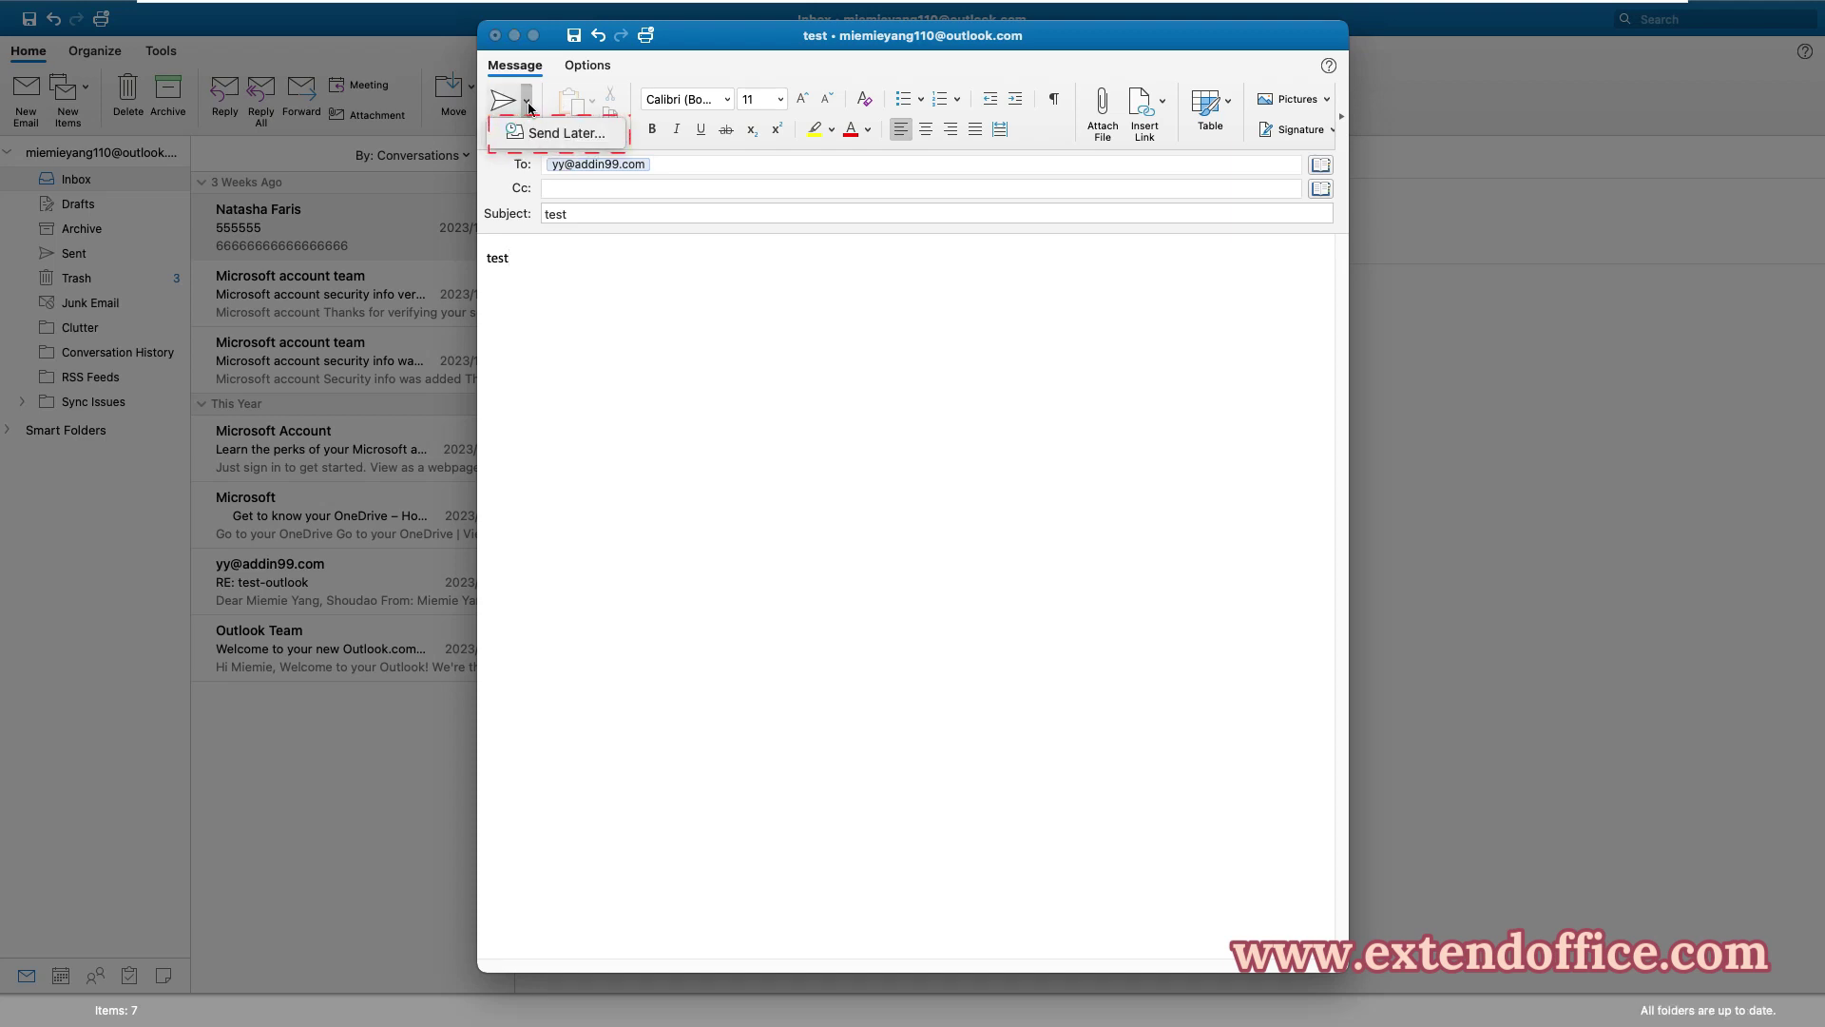
pyautogui.click(591, 141)
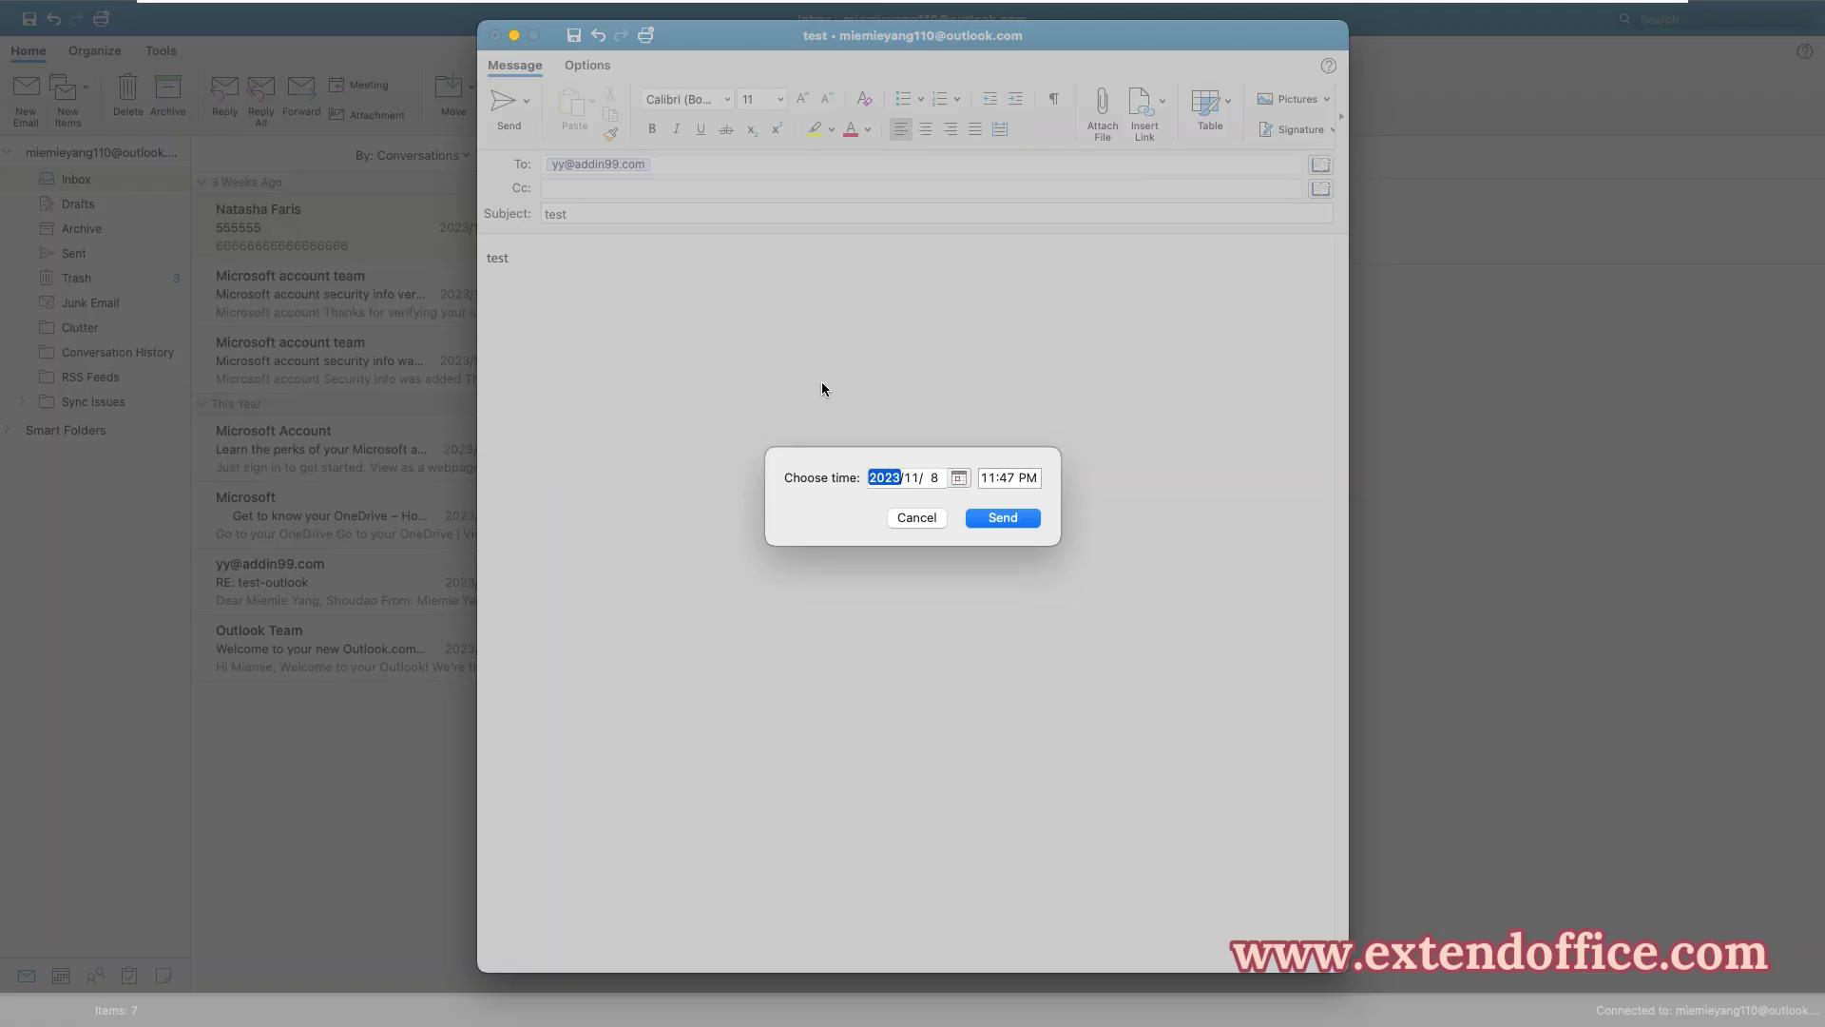
pyautogui.click(958, 477)
pyautogui.click(902, 588)
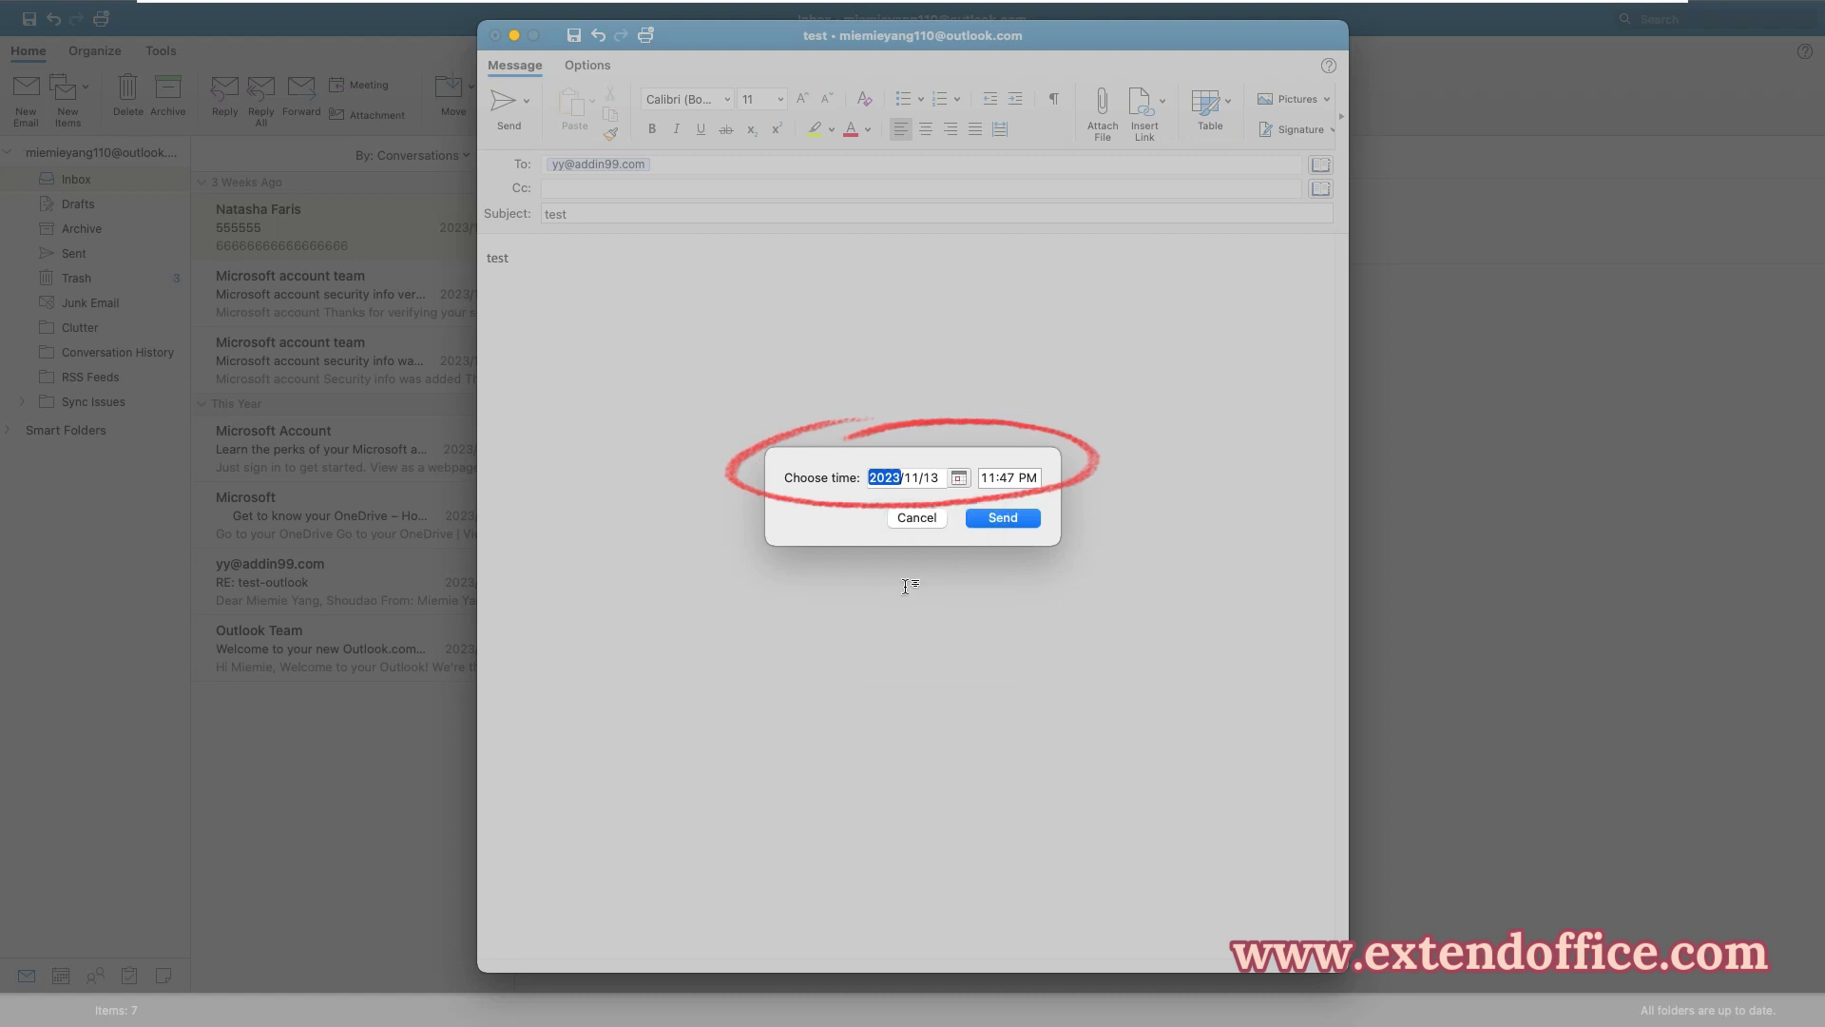
pyautogui.click(992, 477)
pyautogui.write('10')
pyautogui.click(1005, 477)
pyautogui.write('00')
pyautogui.click(1028, 477)
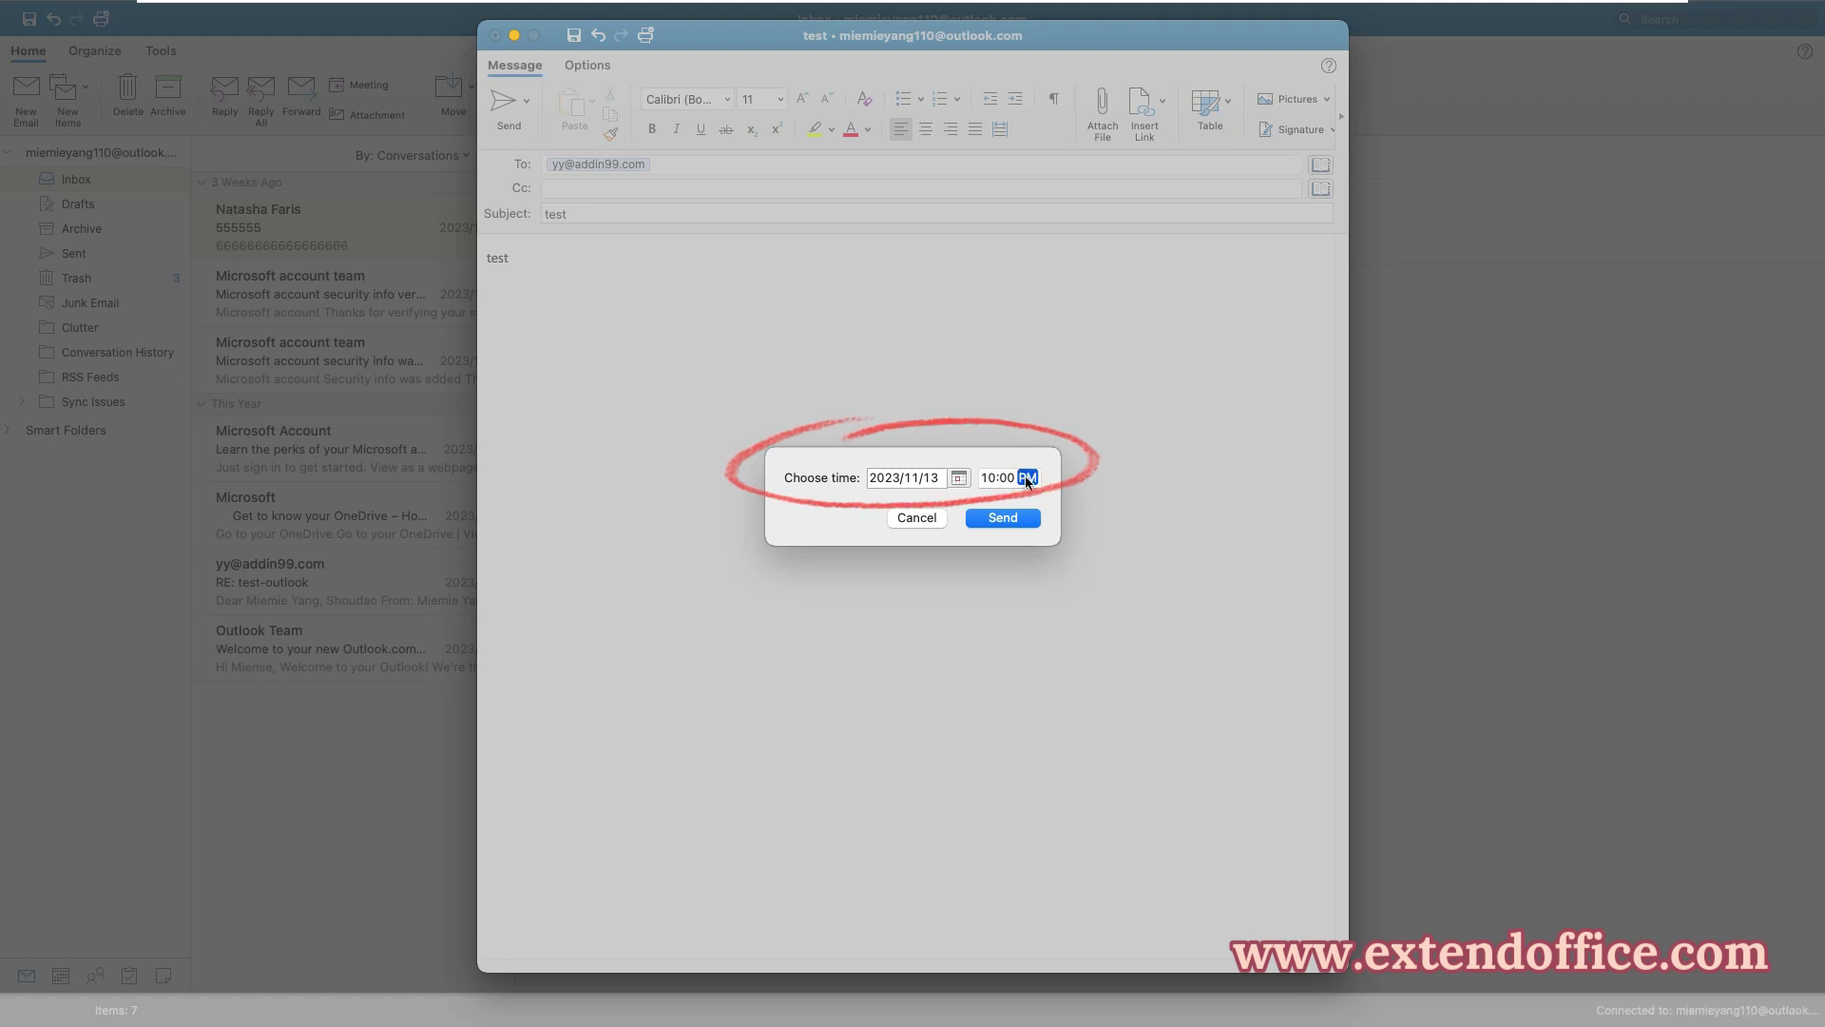
pyautogui.press('a')
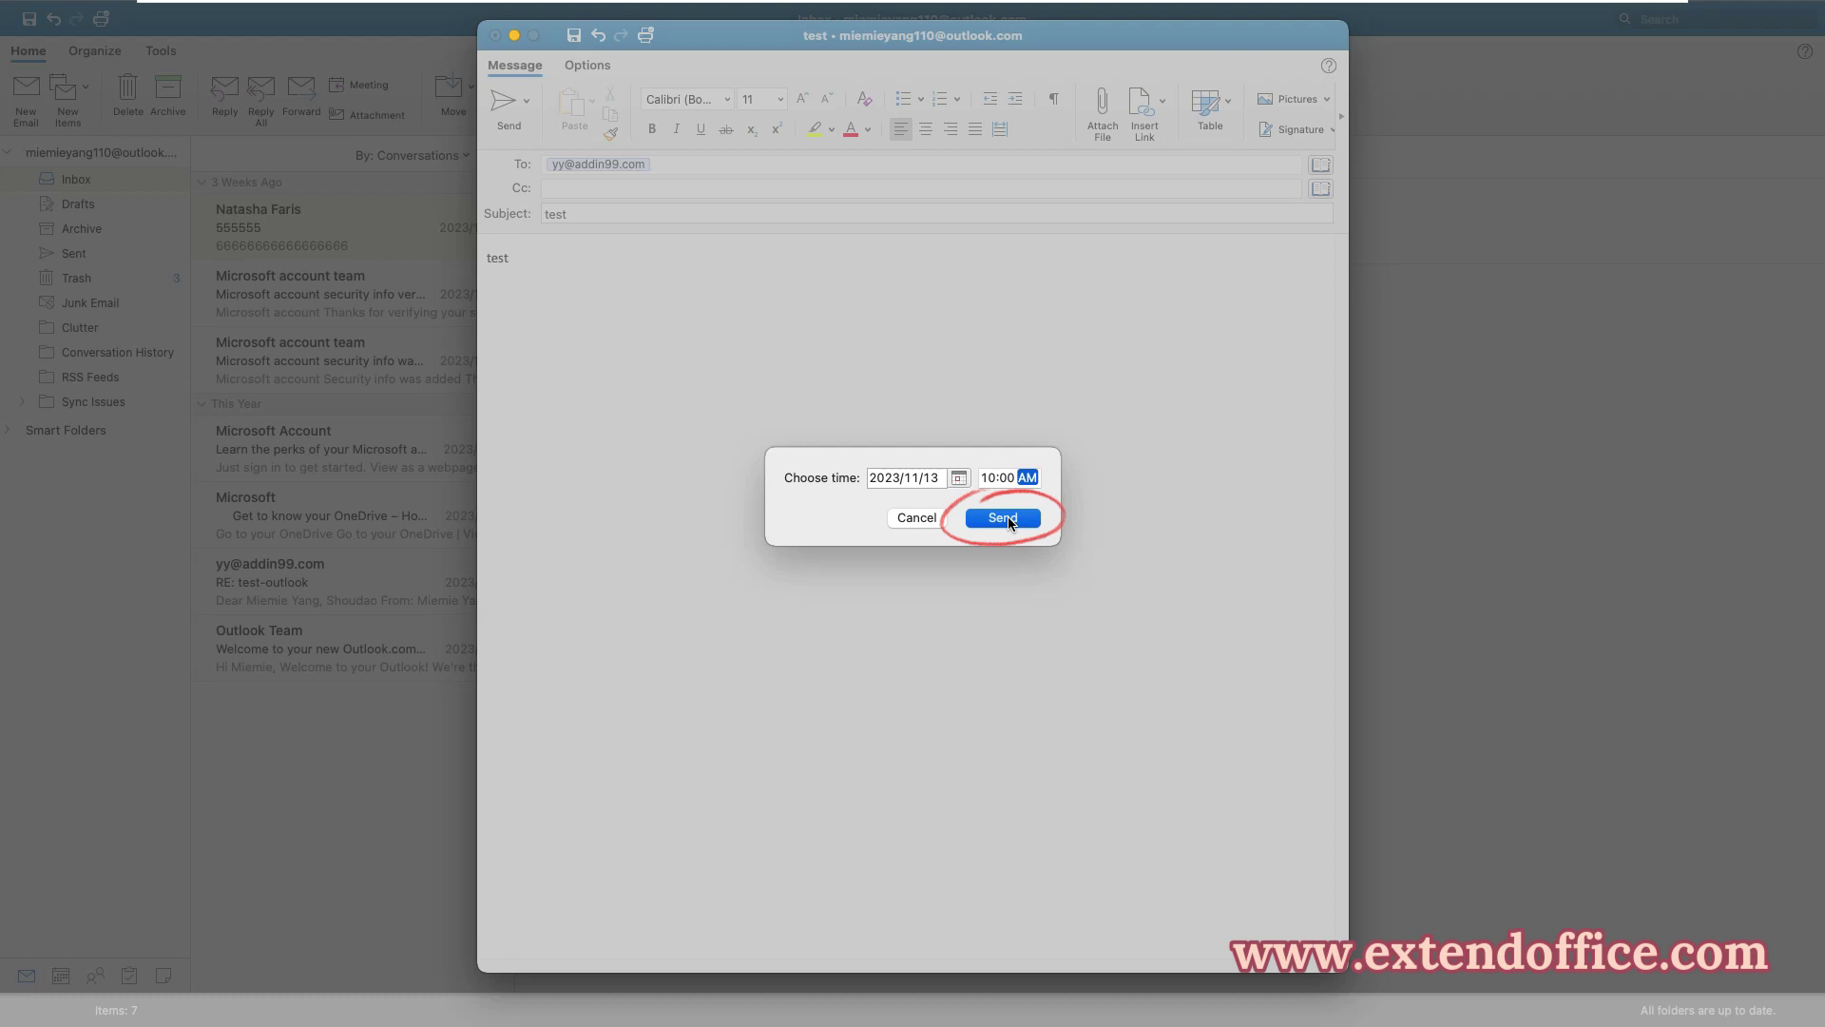
pyautogui.click(1003, 518)
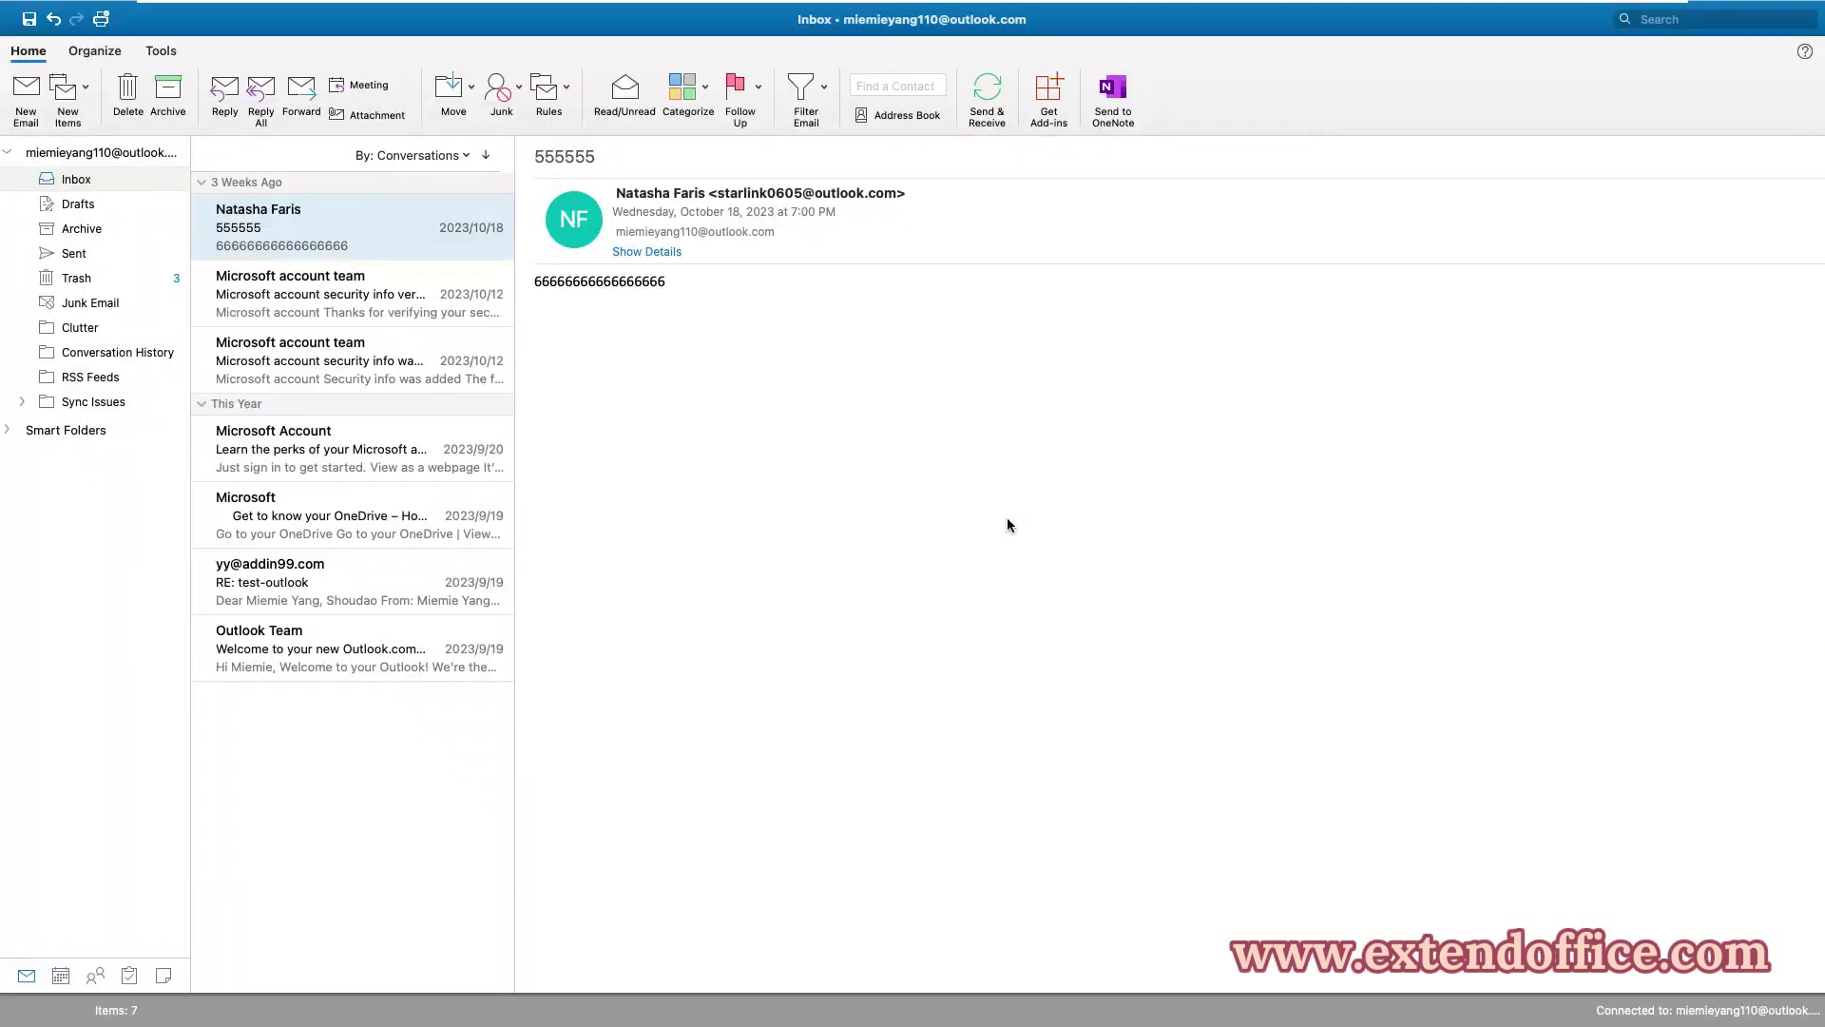
# Open the Drafts folder to view the test message scheduled for 2023/11/13, 10:00 AM
pyautogui.click(78, 204)
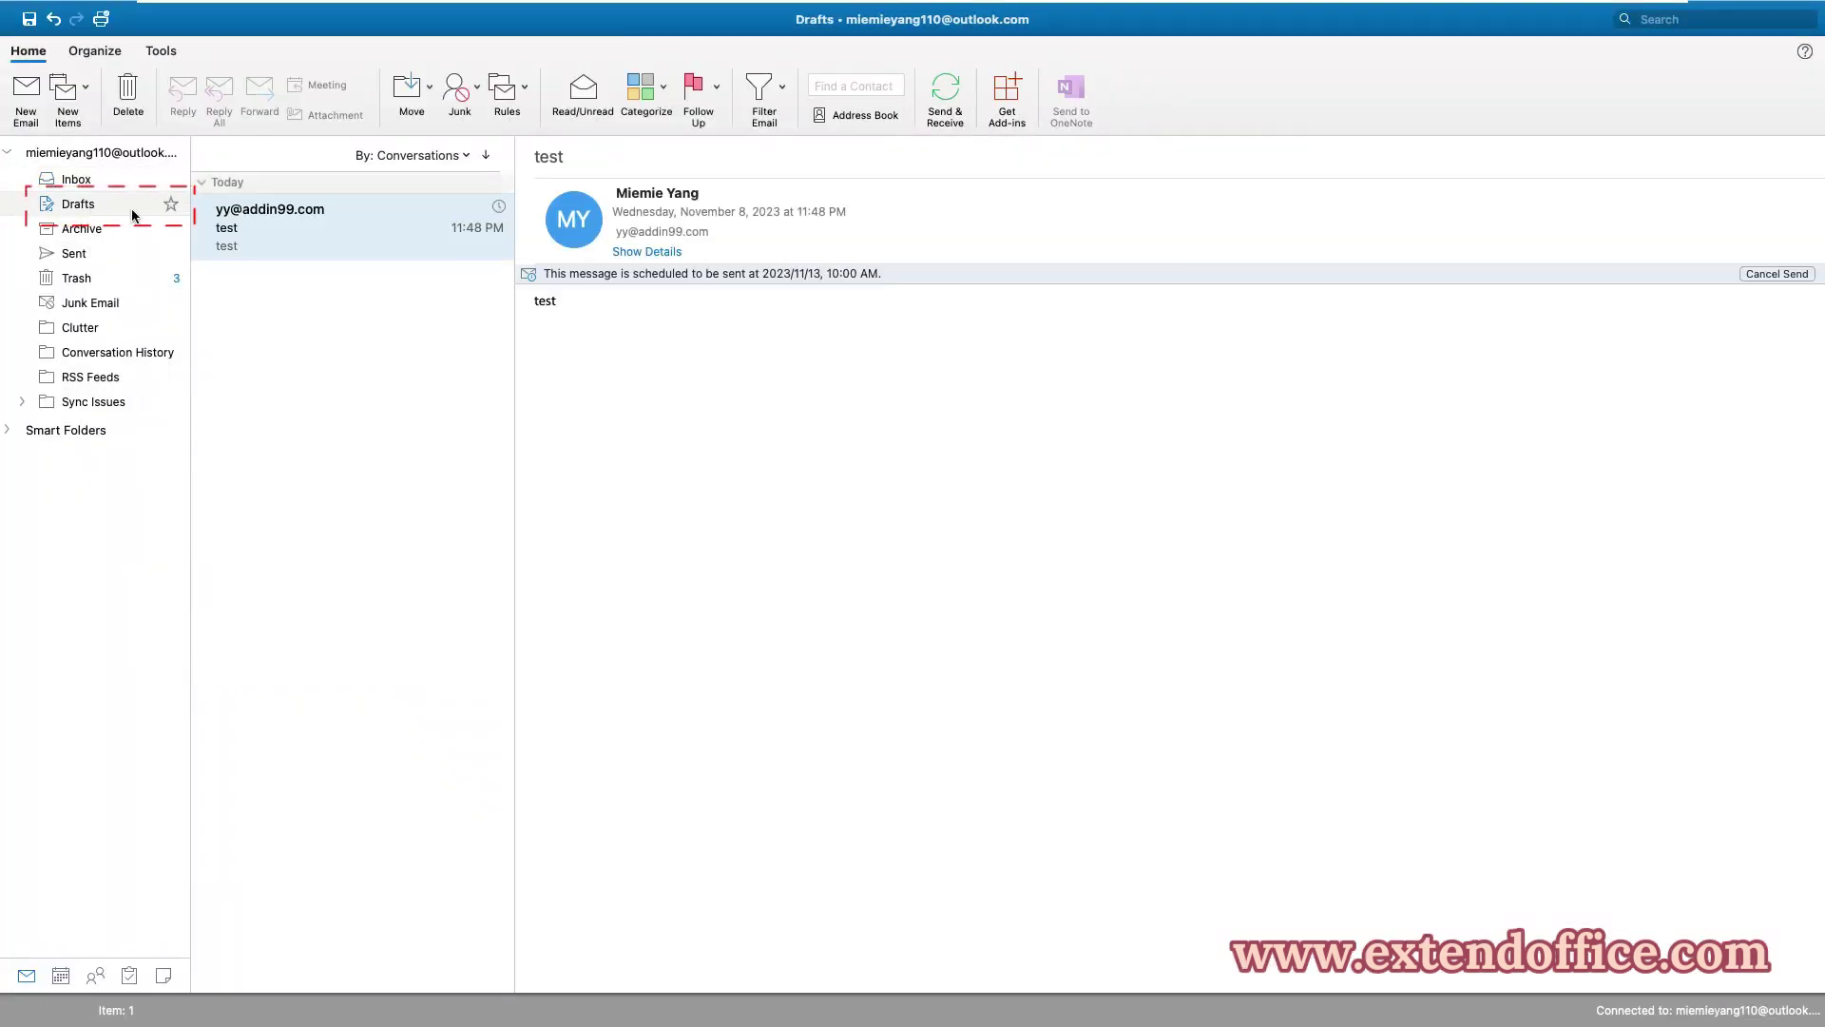